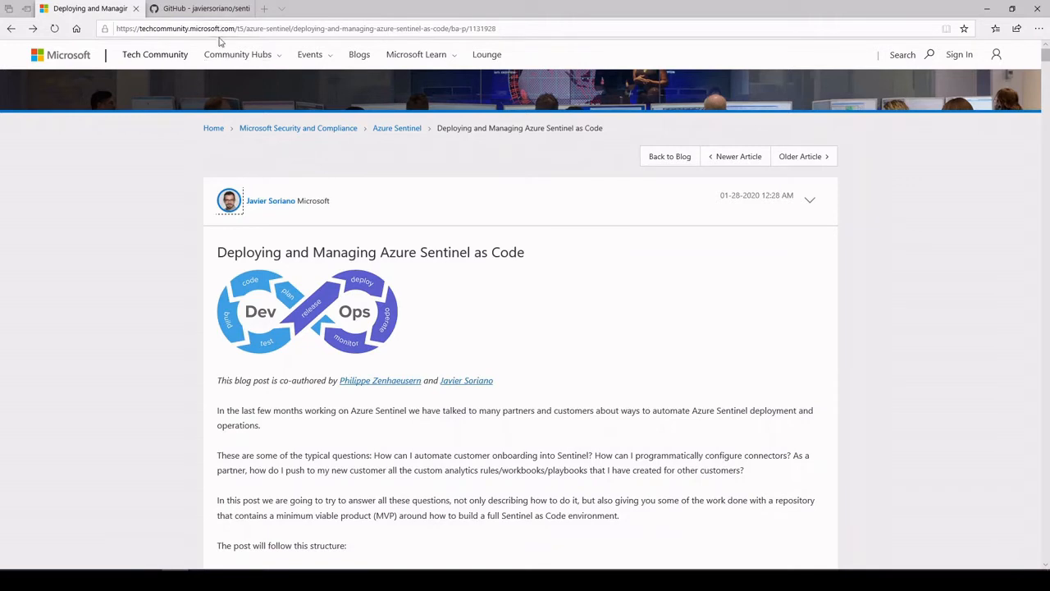
# - Read the article "Deploying and Managing Azure Sentinel as Code" down to its automation overview and open the related GitHub repository
pyautogui.moveTo(209, 18)
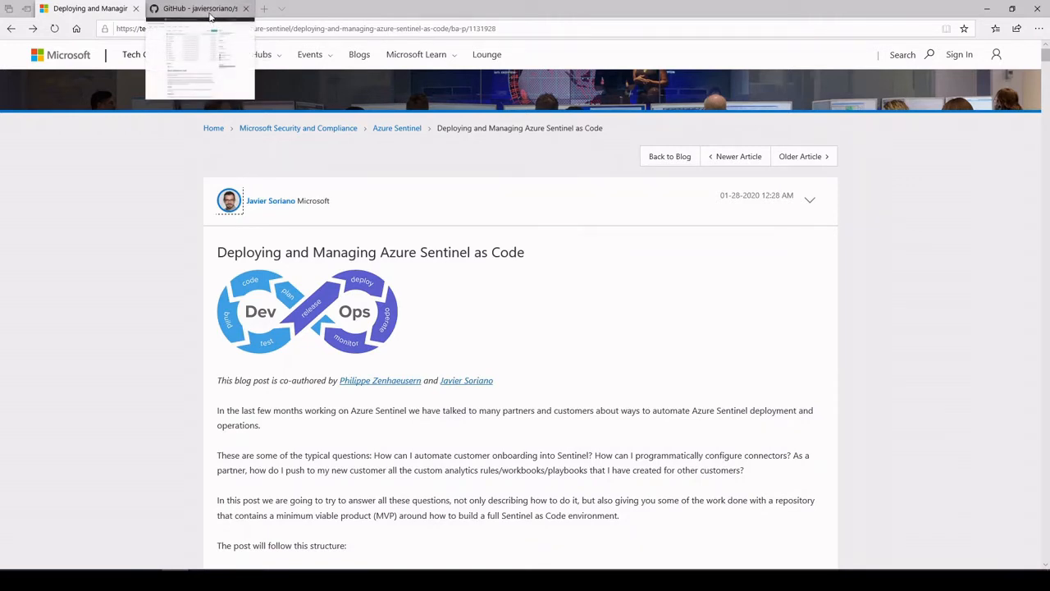
pyautogui.scroll(-2, 579, 366)
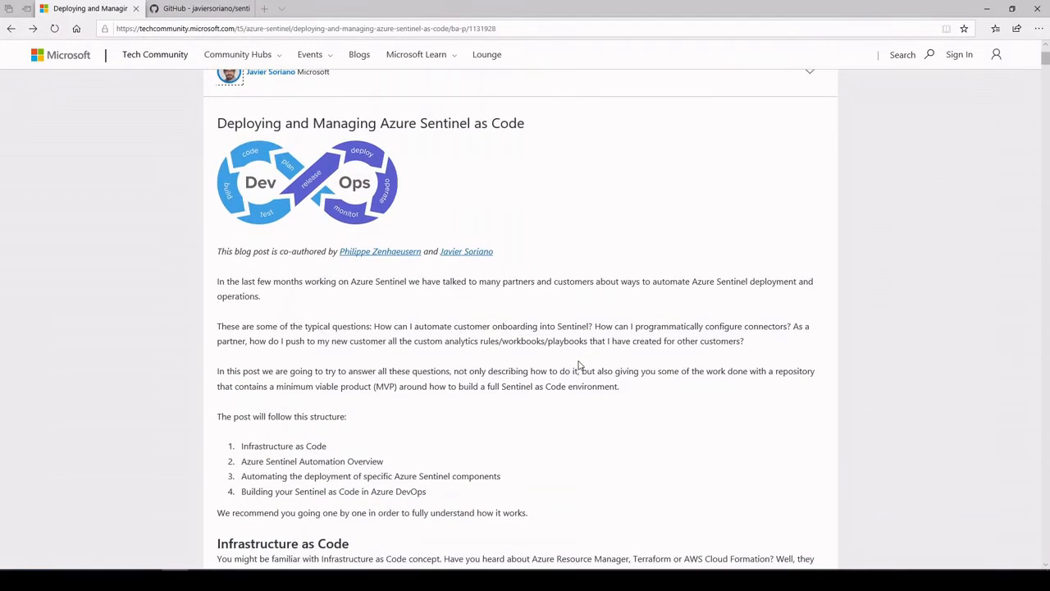
pyautogui.scroll(-2, 572, 396)
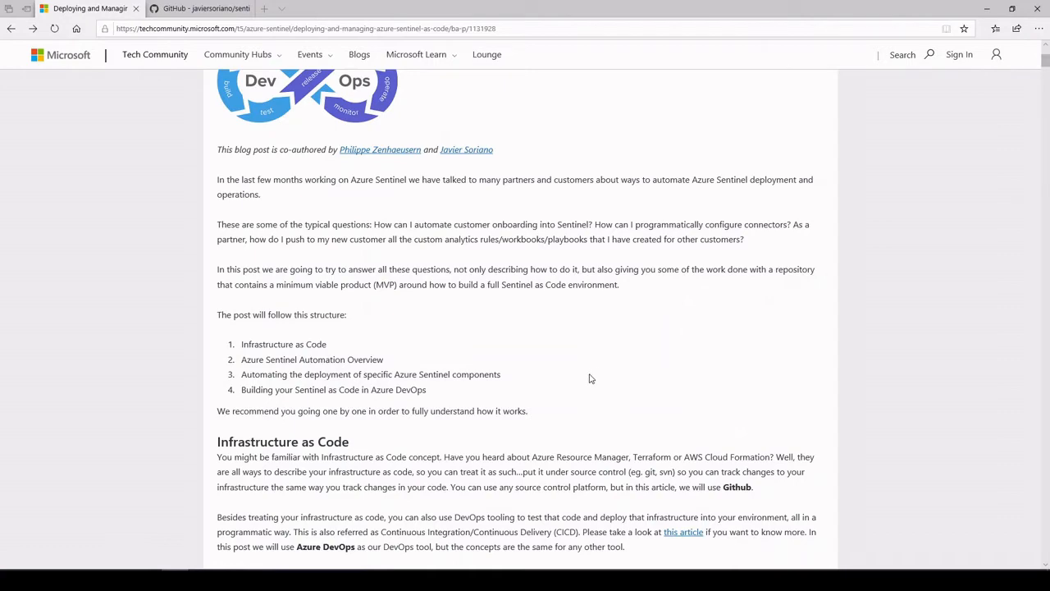
pyautogui.scroll(-4, 588, 388)
pyautogui.scroll(-5, 588, 387)
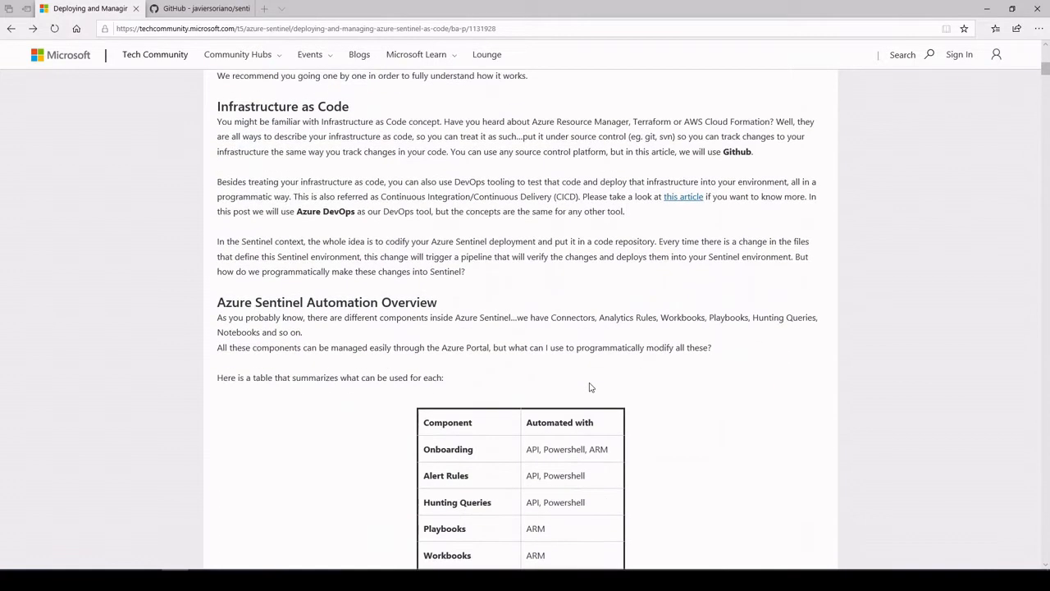
pyautogui.click(195, 7)
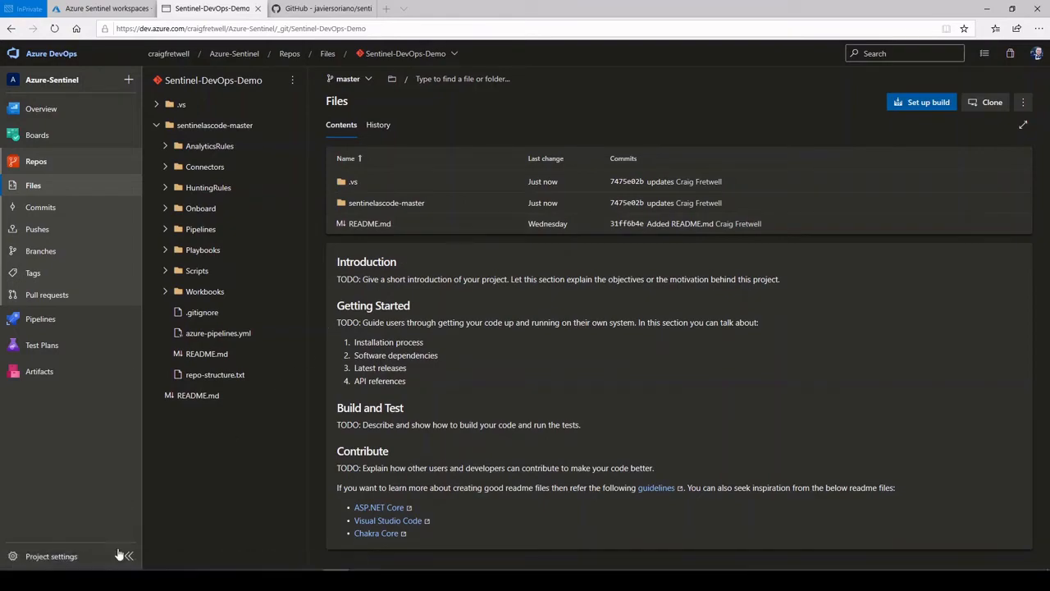
# - Switch to Visual Studio Code to view the Sentinel-DevOps-Demo project
pyautogui.moveTo(121, 581)
pyautogui.click(185, 521)
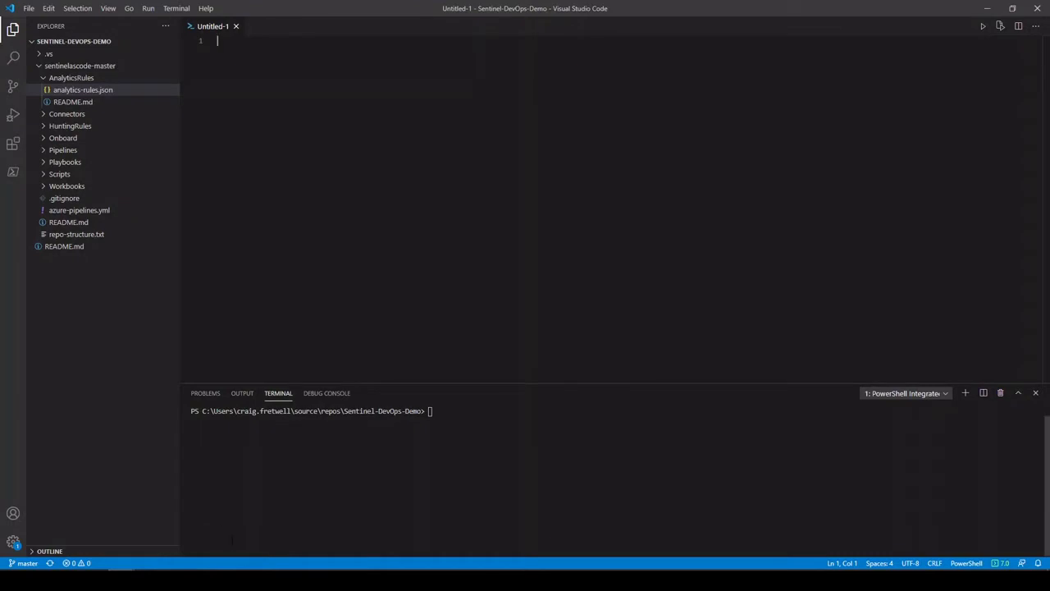
pyautogui.click(259, 532)
# - Switch to the Azure portal in the browser and view the active analytics rules of the logtestspace01 Sentinel workspace
pyautogui.click(228, 580)
pyautogui.click(120, 8)
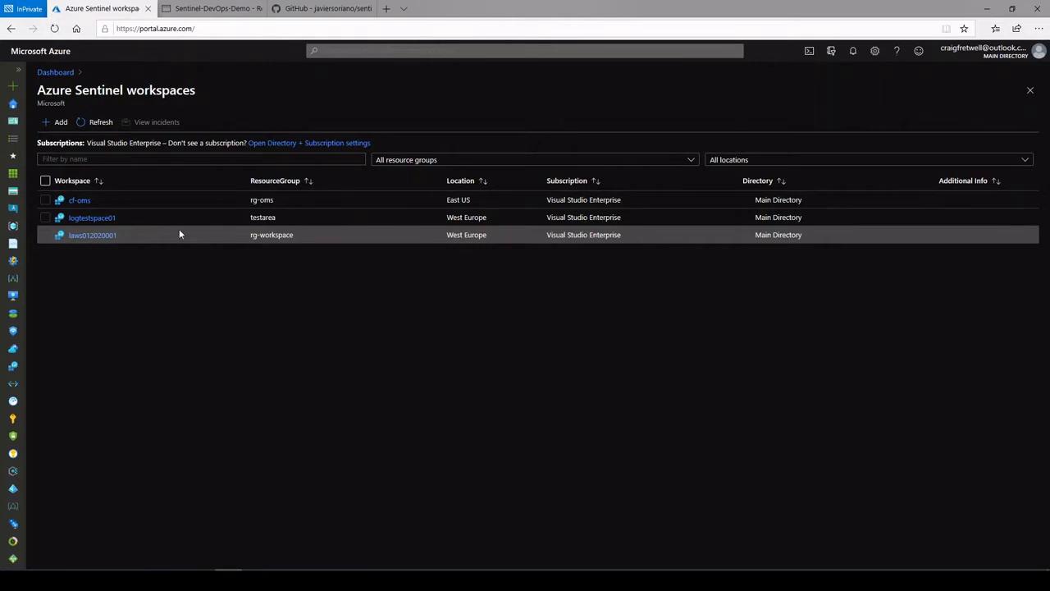
pyautogui.click(96, 218)
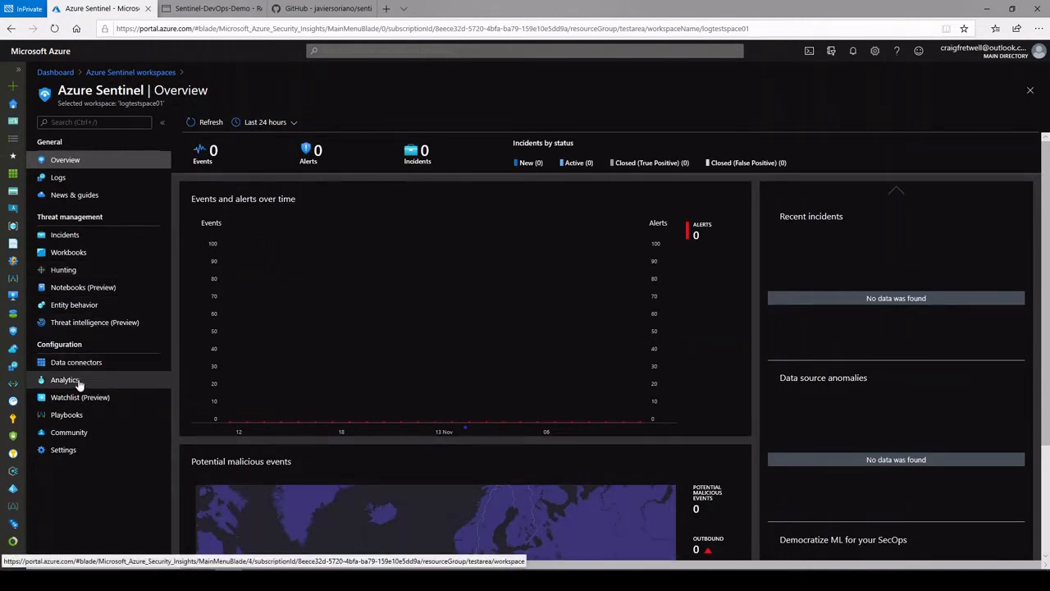
pyautogui.click(109, 378)
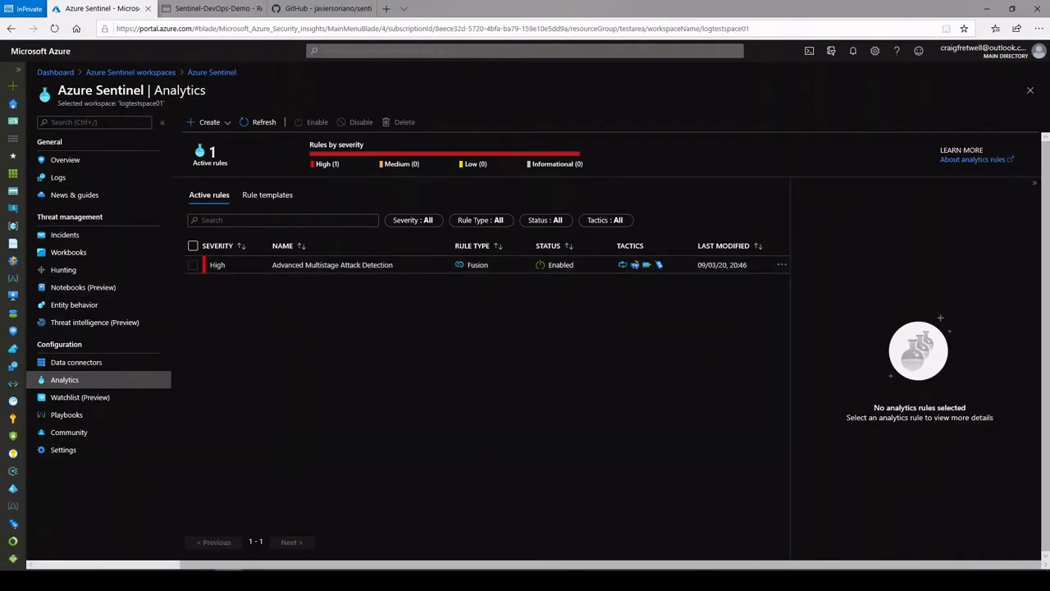
# - View the active analytics rules of the laws012020001 Sentinel workspace and return to the workspace list
pyautogui.click(158, 73)
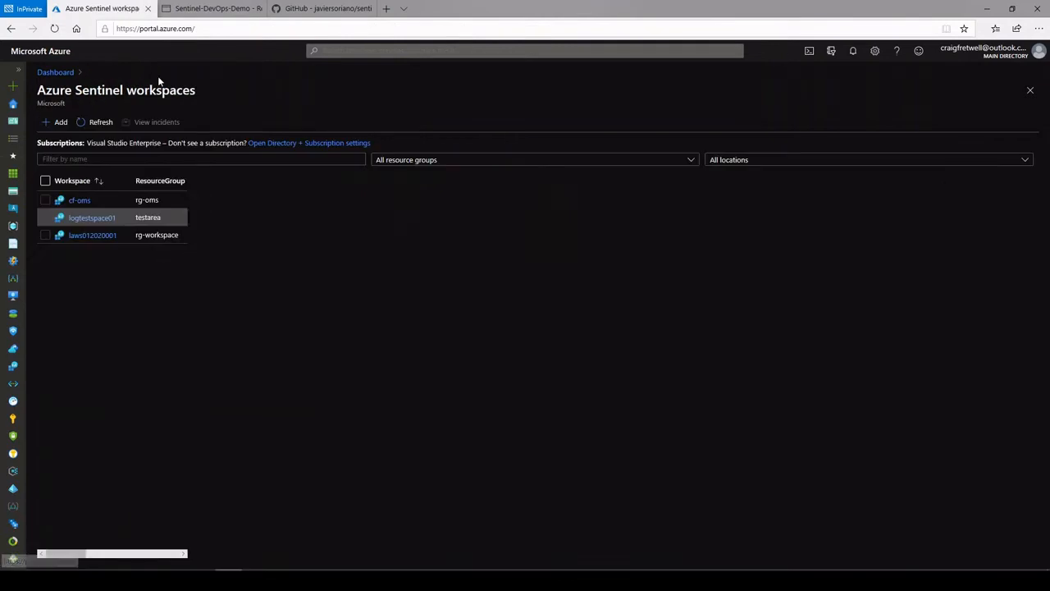
pyautogui.click(103, 237)
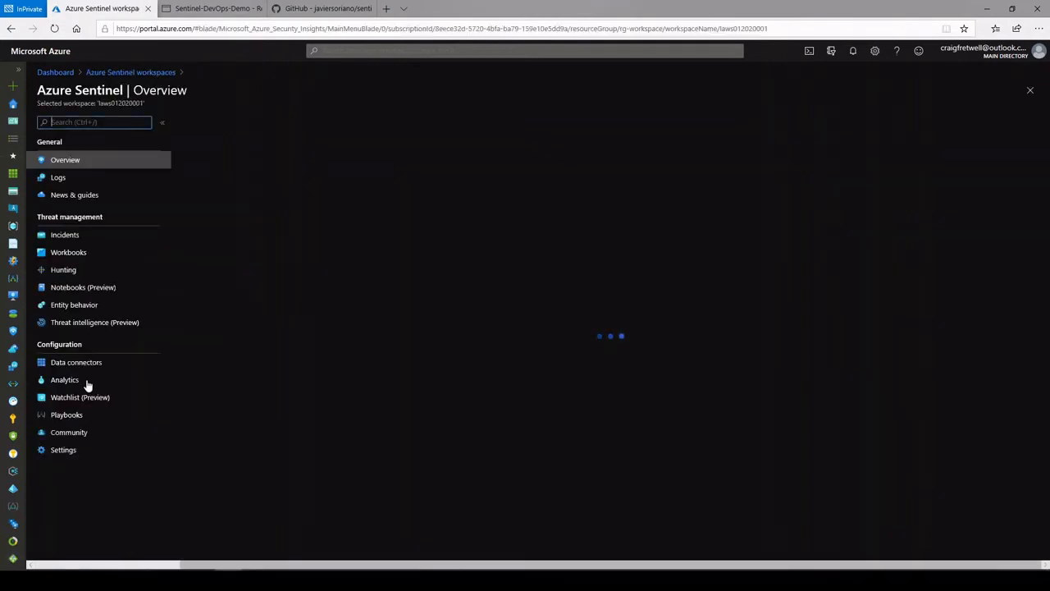
pyautogui.click(87, 382)
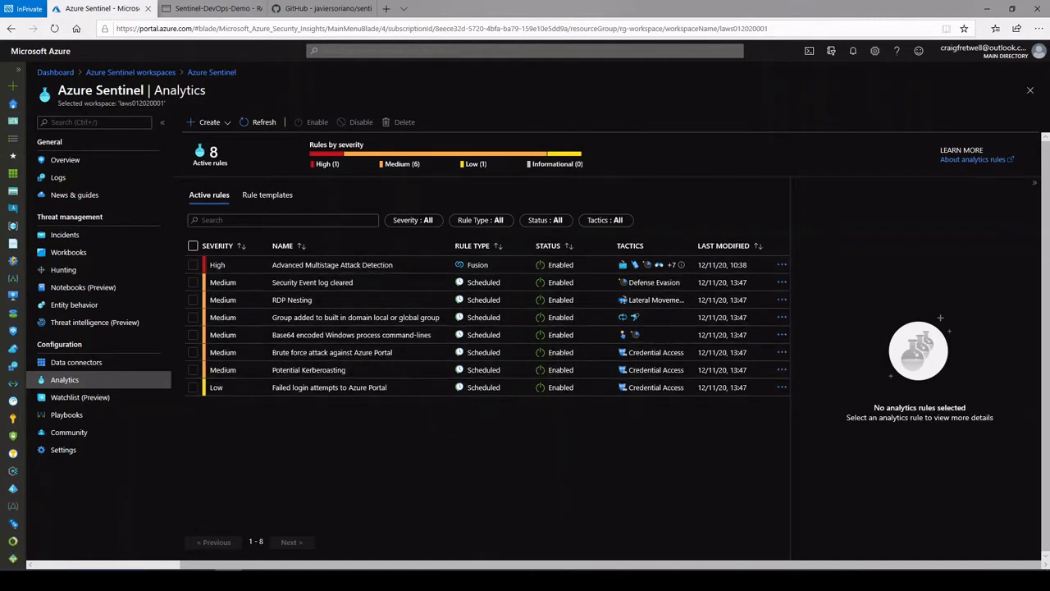
pyautogui.click(167, 72)
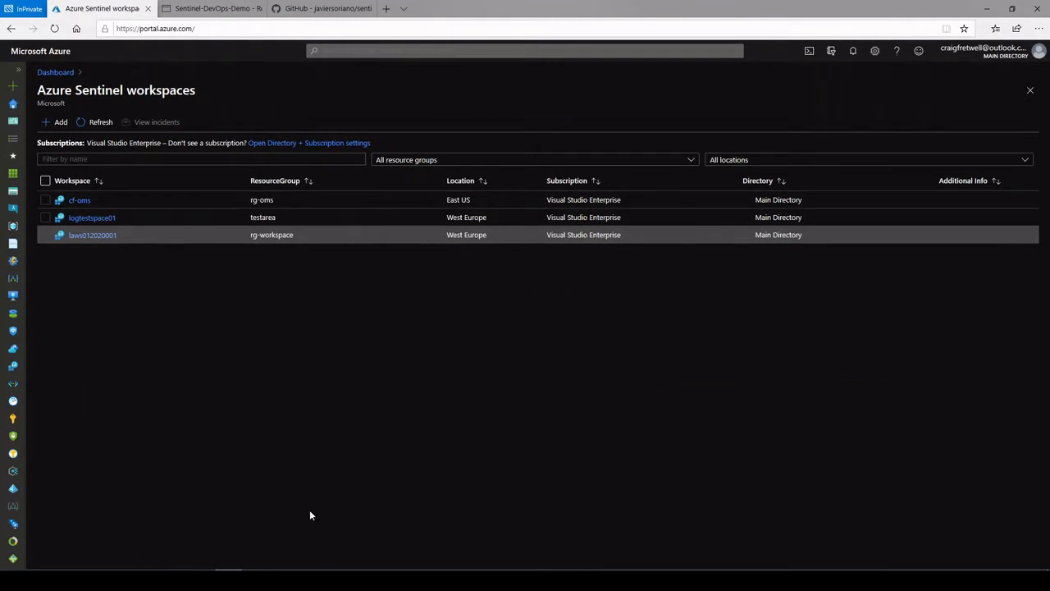
# - Switch to the Sentinel-DevOps-Demo project in Visual Studio Code and enlarge its PowerShell terminal
pyautogui.moveTo(161, 566)
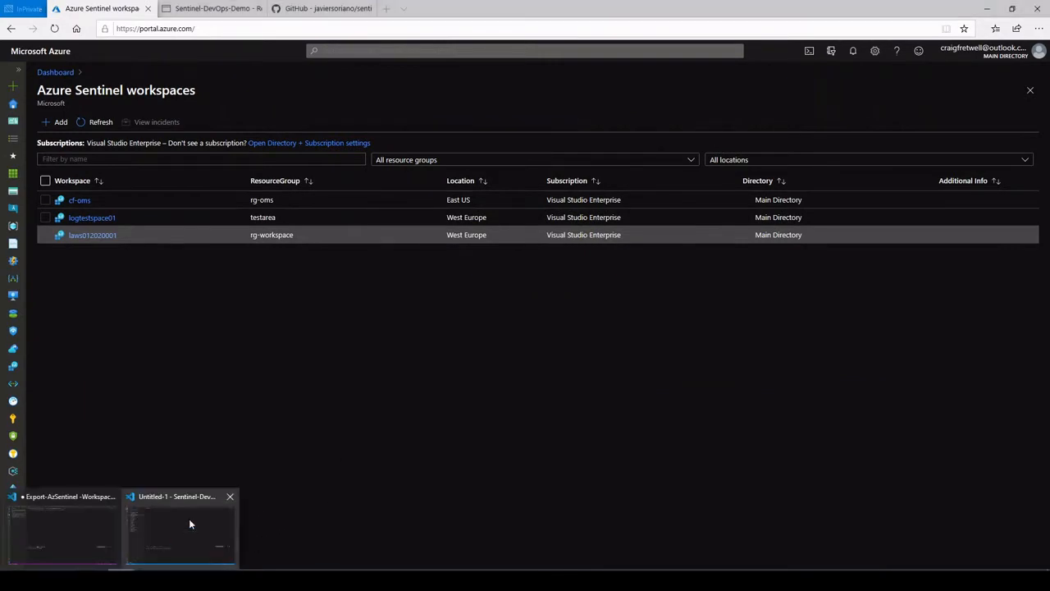
pyautogui.click(190, 523)
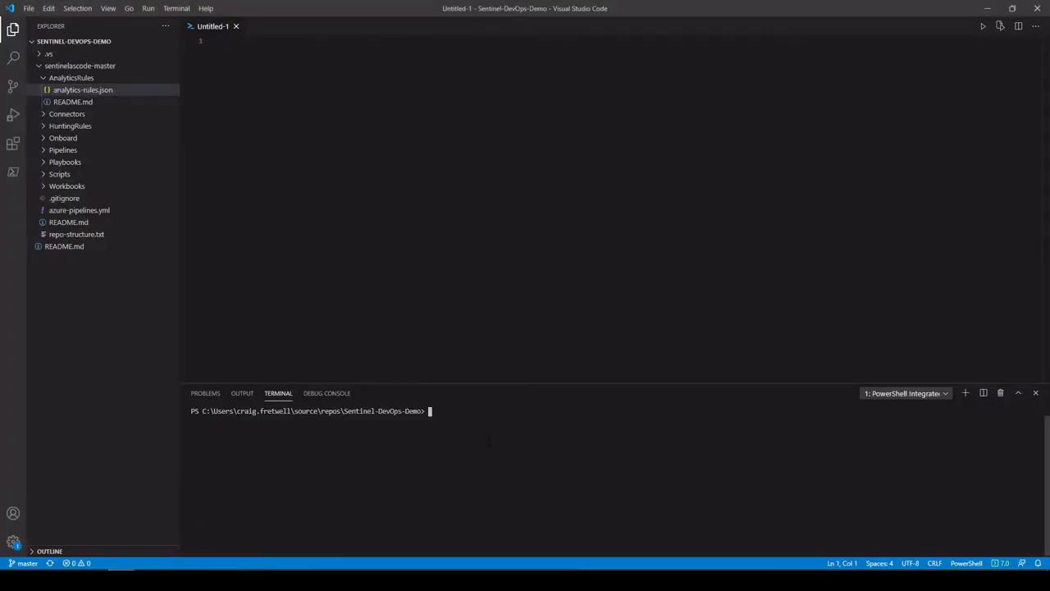
pyautogui.moveTo(506, 383); pyautogui.dragTo(525, 324)
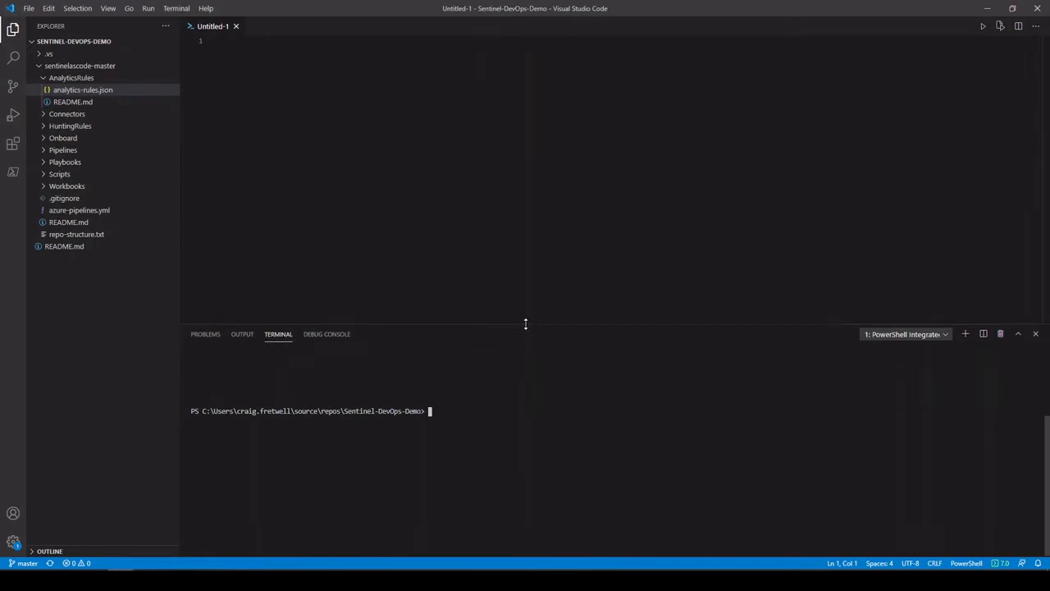
pyautogui.click(120, 572)
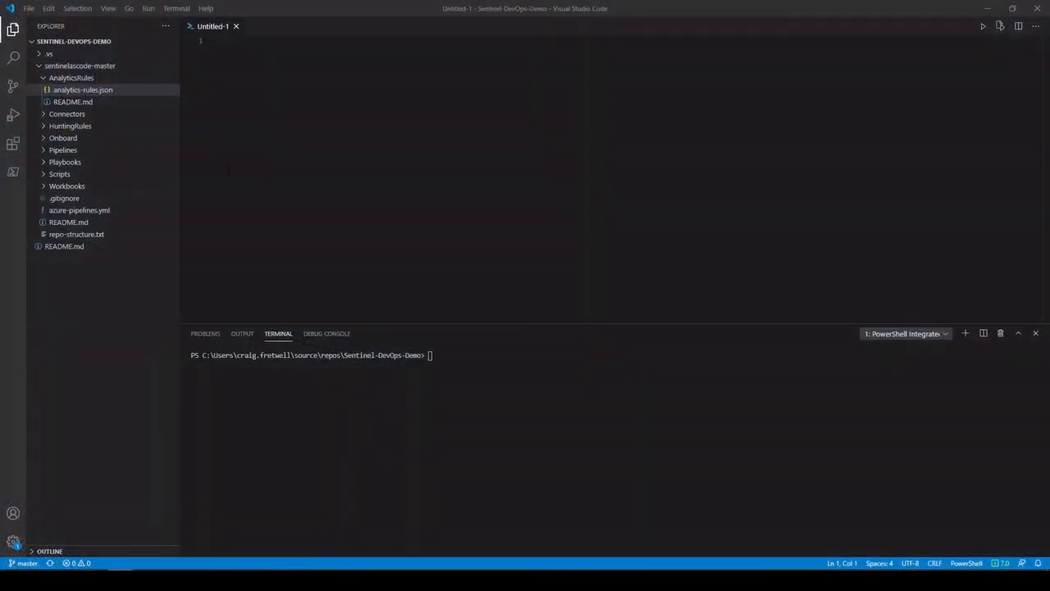
pyautogui.click(575, 401)
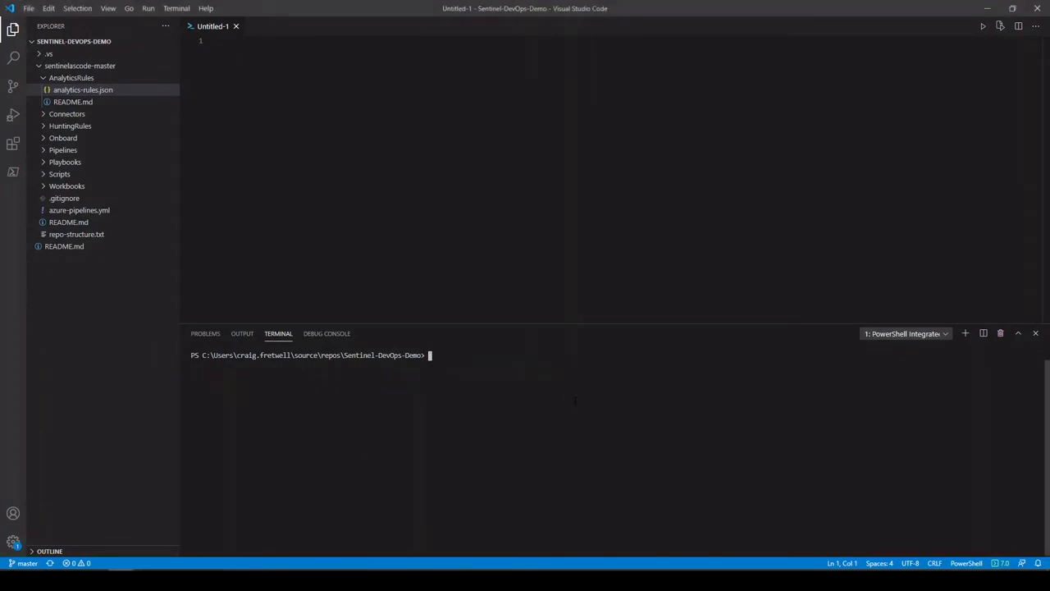
# - Import the azsentinel PowerShell module and check it with Get-Module, clearing the terminal at the end
pyautogui.write('Import-Module azsentinel')
pyautogui.press('Return')
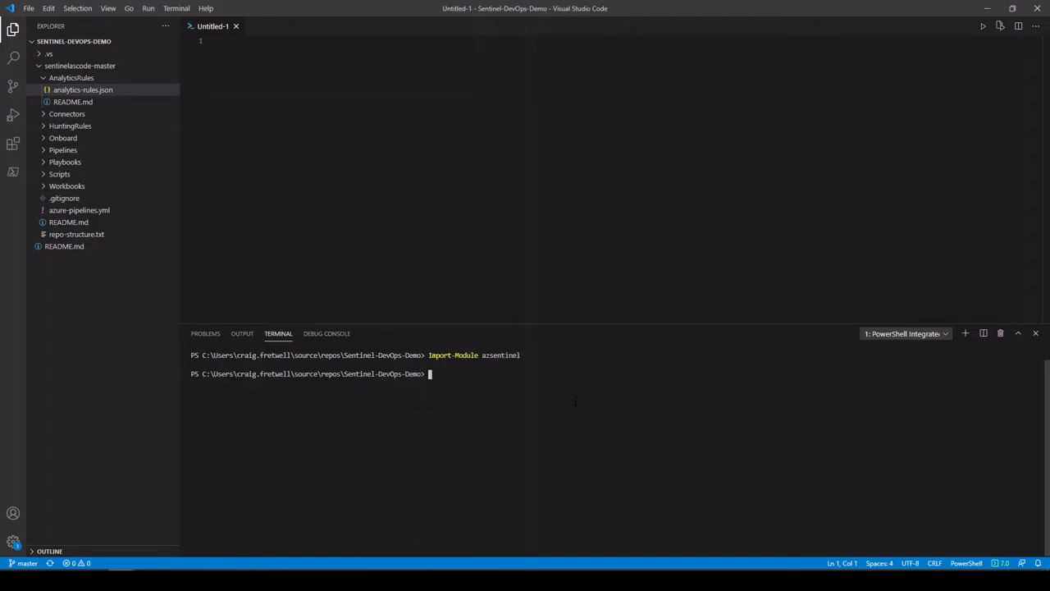
pyautogui.write('get-mod')
pyautogui.press('Tab')
pyautogui.press('Return')
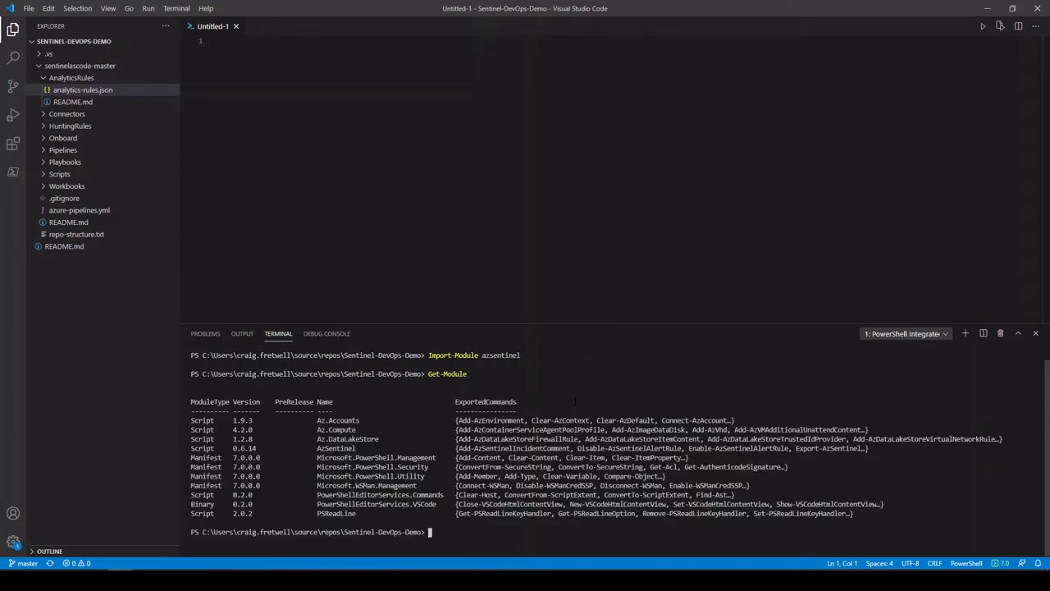
pyautogui.press('Return')
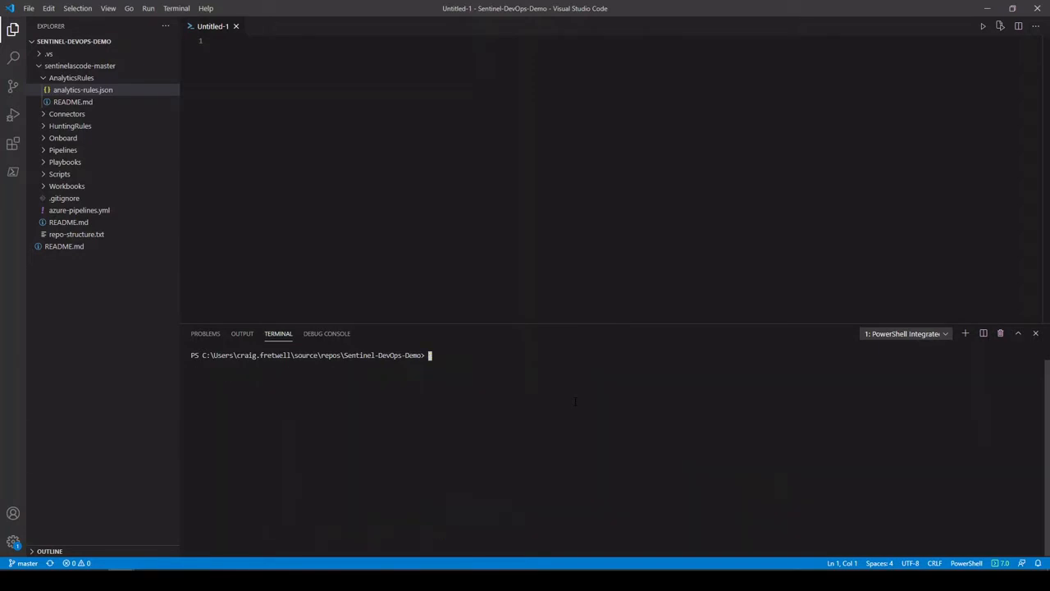
# - Enter an Export-AzSentinel command with -WorkspaceName "laws012020001", copying the workspace name from the Azure portal
pyautogui.write('Export-m')
pyautogui.write('zSentinel -WorkspaceName"')
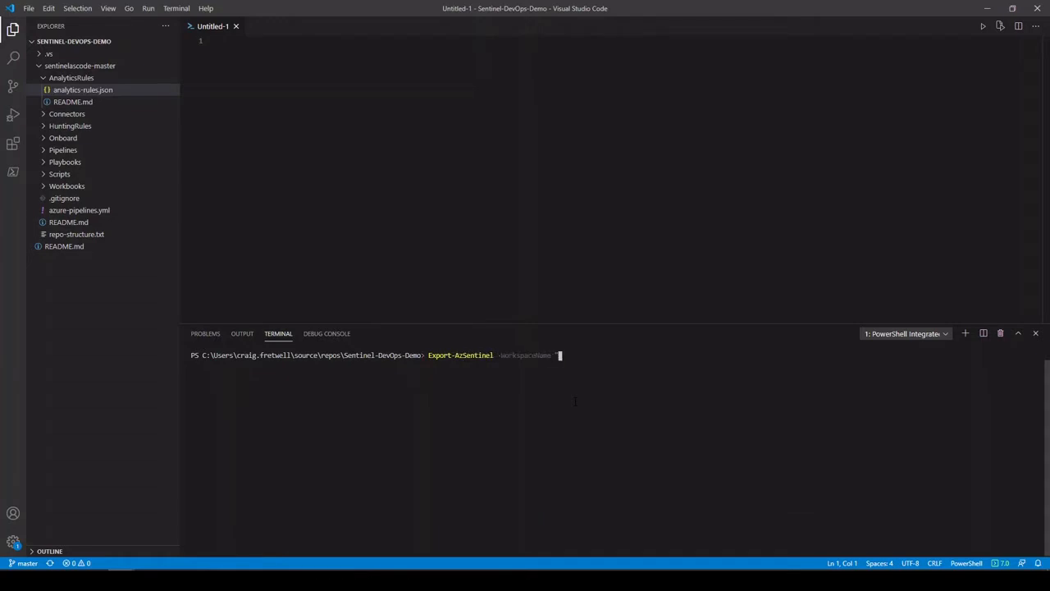
pyautogui.write('las')
pyautogui.press('BackSpace')
pyautogui.click(228, 579)
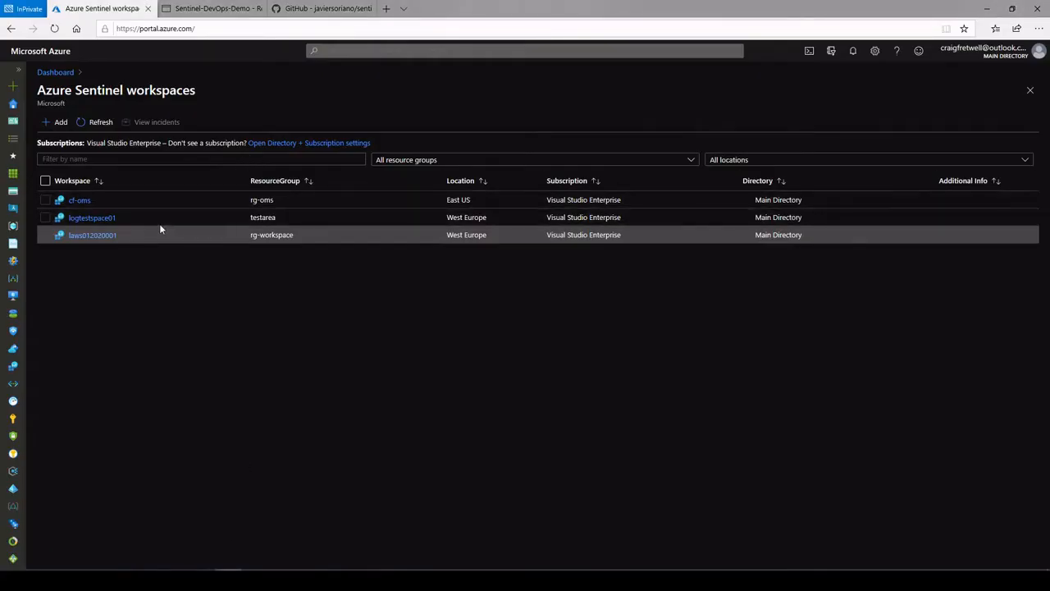
pyautogui.moveTo(124, 239); pyautogui.dragTo(69, 239)
pyautogui.hotkey('alt', 'Tab')
pyautogui.press('BackSpace')
pyautogui.press('BackSpace')
pyautogui.write('laws012020001')
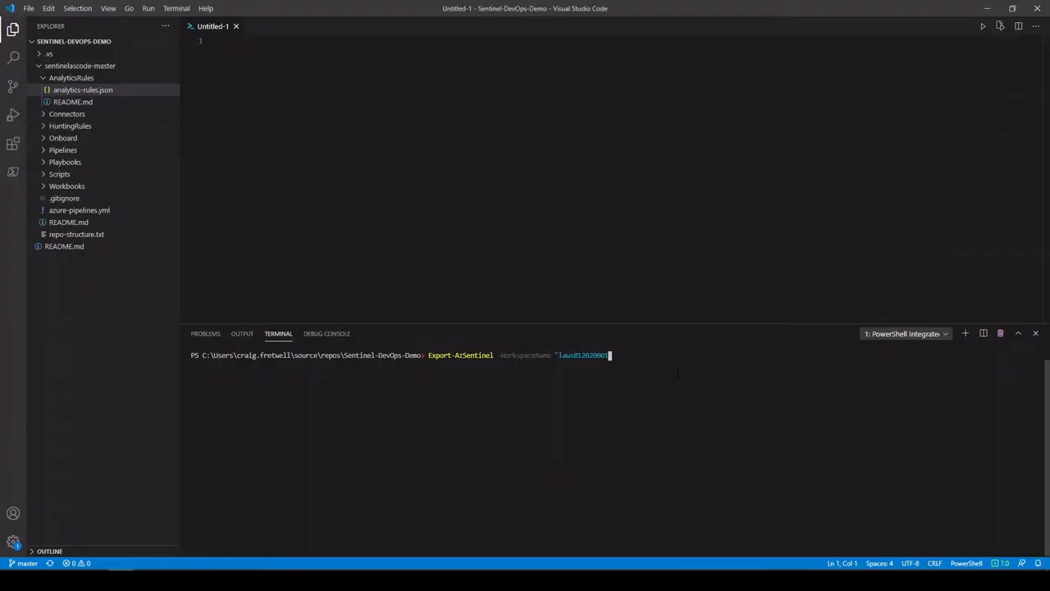
# - Complete the export command with -OutputFolder .\ and -Kind Alert, run it, and clear the terminal
pyautogui.write('" - pu')
pyautogui.press('BackSpace')
pyautogui.press('BackSpace')
pyautogui.press('BackSpace')
pyautogui.press('BackSpace')
pyautogui.write('-outp')
pyautogui.press('Tab')
pyautogui.write('.\\ -Kind')
pyautogui.hotkey('ctrl', 'space')
pyautogui.press('Return')
pyautogui.press('Return')
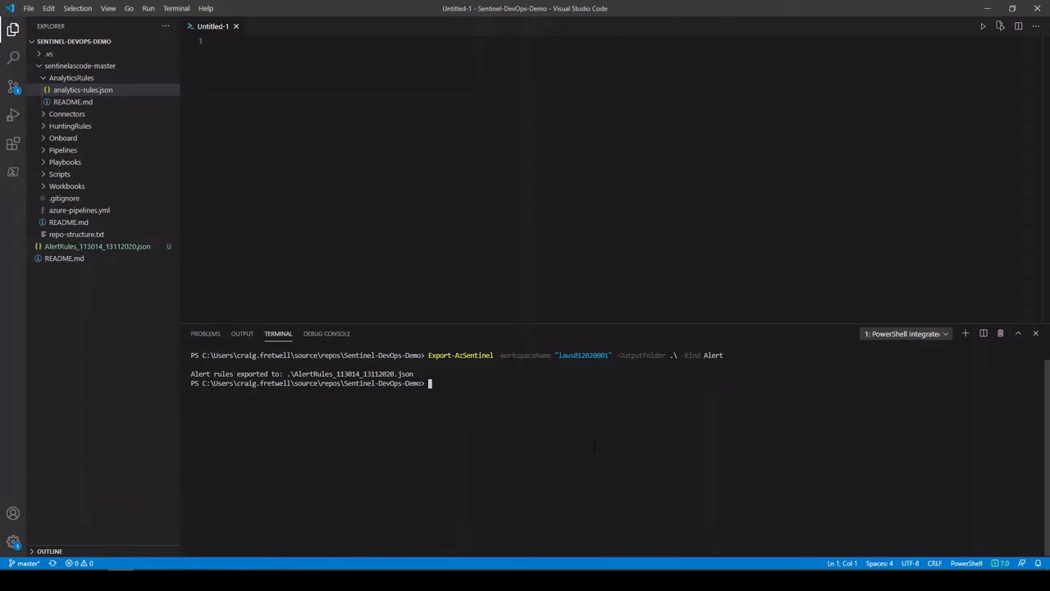
pyautogui.write('cls')
pyautogui.press('Return')
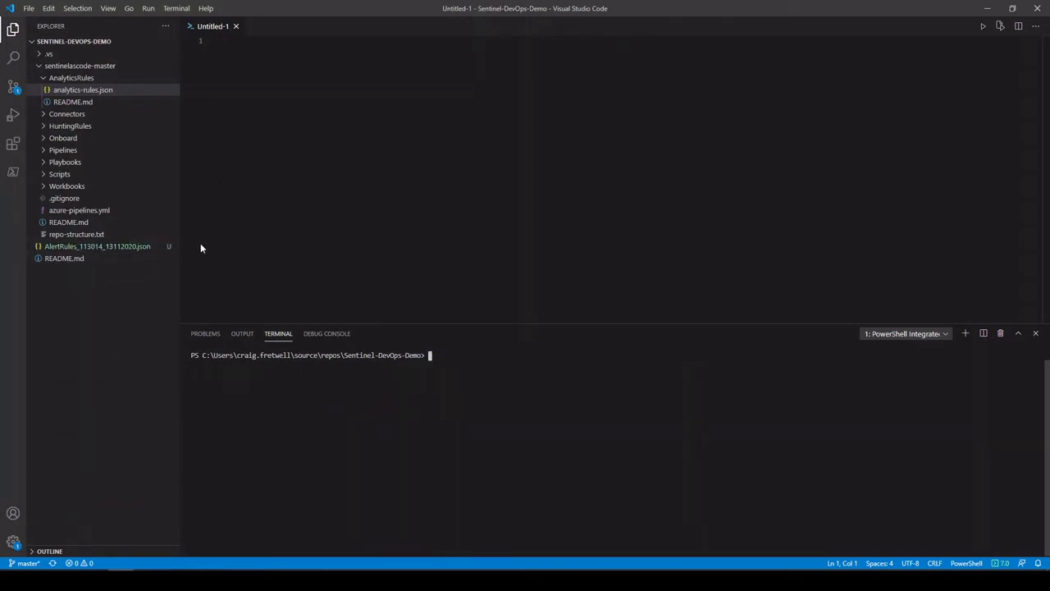
# - Open analytics-rules.json and collapse its Scheduled, Fusion, MLBehaviorAnalytics and MicrosoftSecurityIncidentCreation sections
pyautogui.click(98, 92)
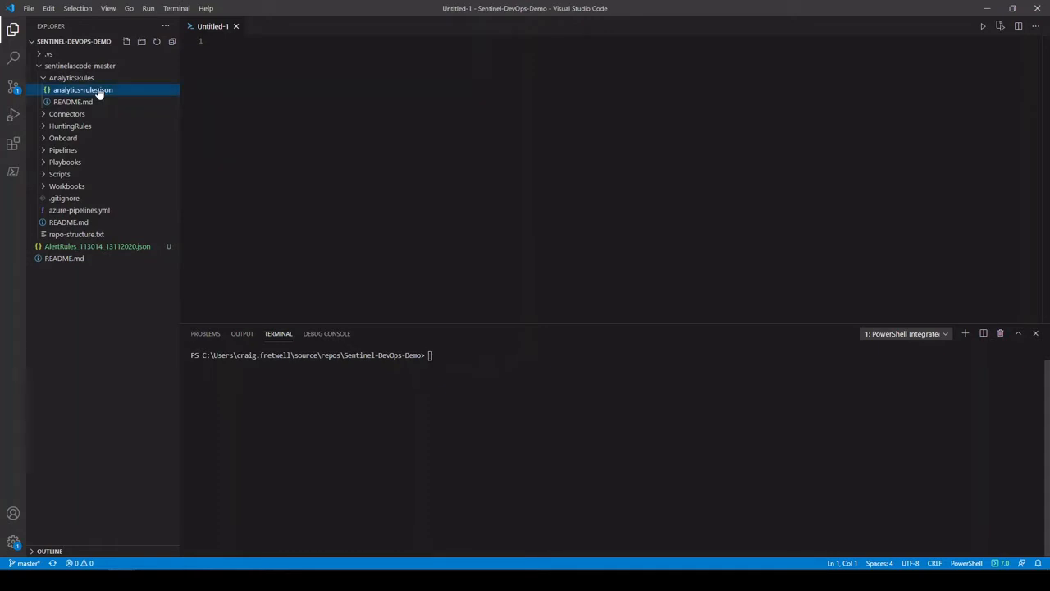
pyautogui.click(288, 31)
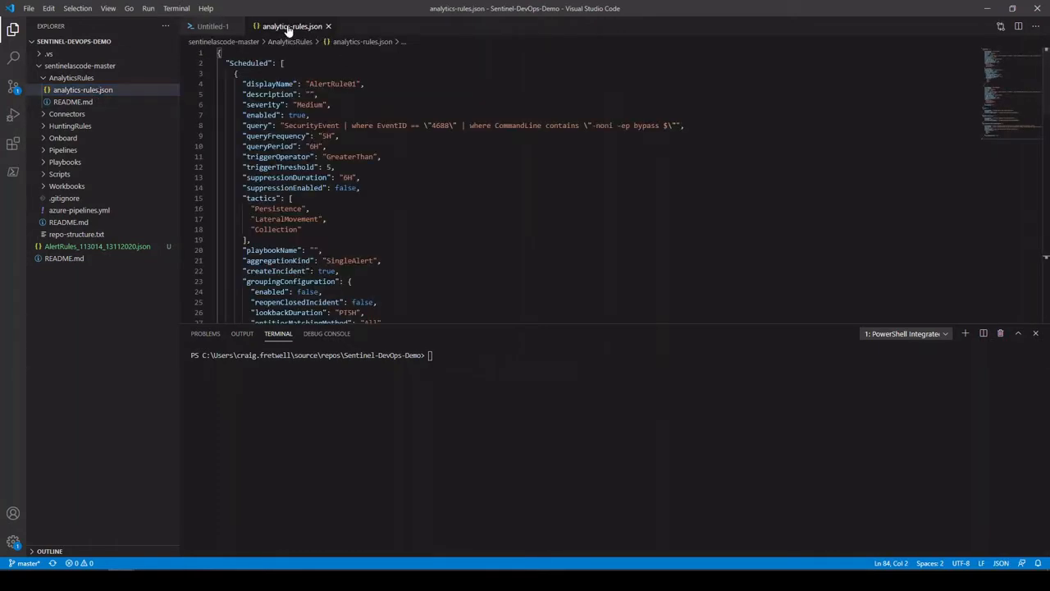
pyautogui.click(211, 63)
pyautogui.click(211, 84)
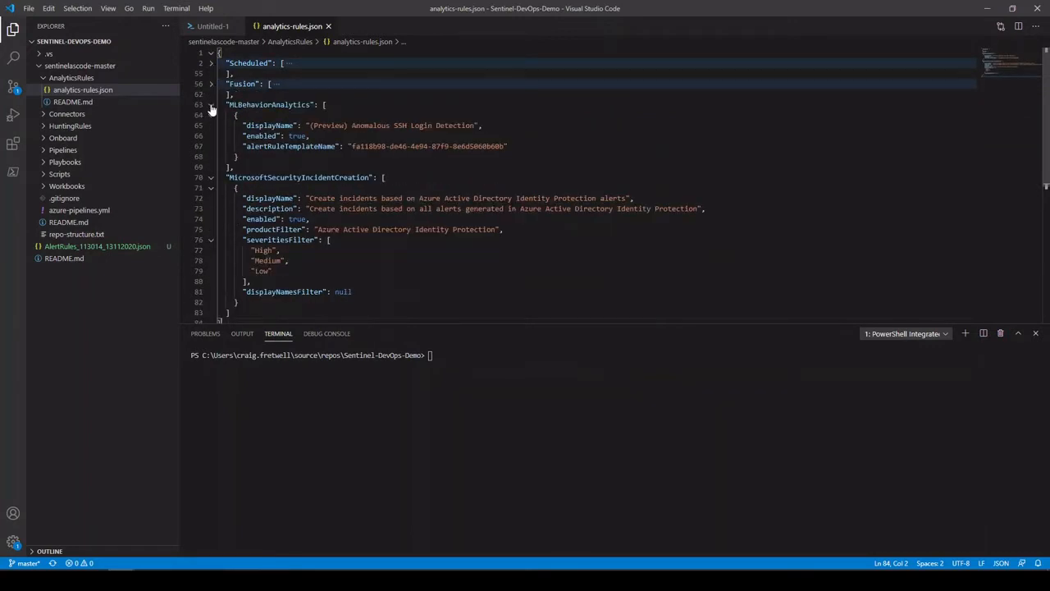
pyautogui.click(211, 104)
pyautogui.click(211, 125)
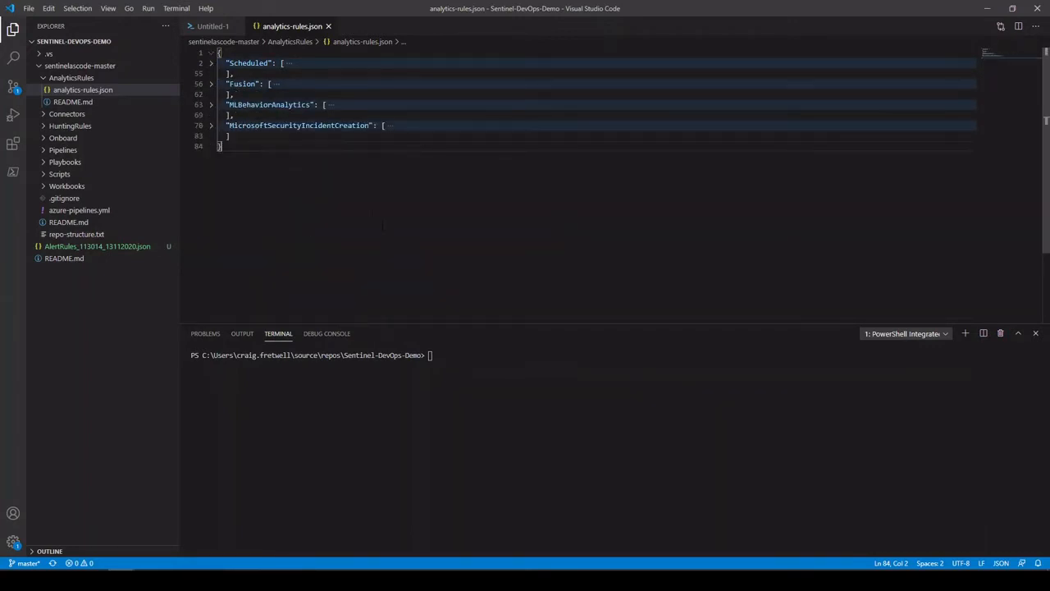
# - Expand the Scheduled section and examine AlertRule01's query, frequency, trigger, tactics and grouping settings
pyautogui.click(211, 64)
pyautogui.click(395, 106)
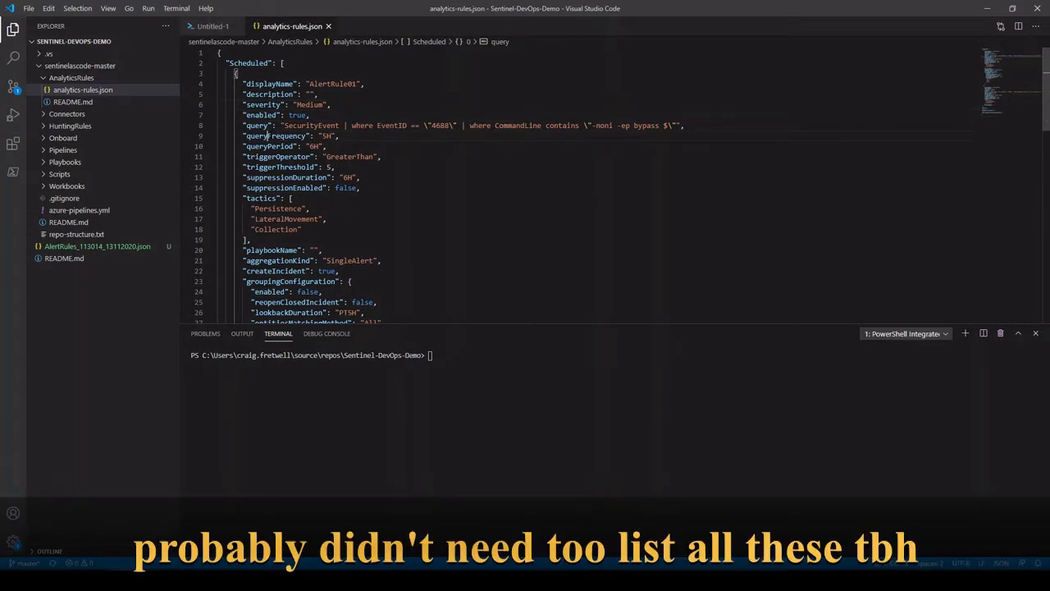
pyautogui.click(268, 135)
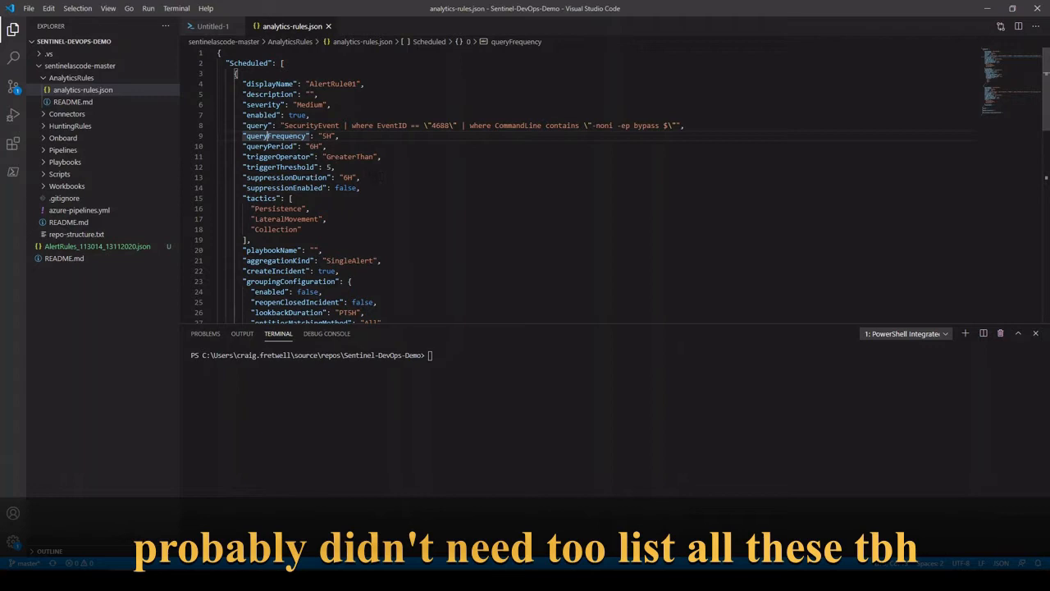
pyautogui.scroll(-2, 371, 179)
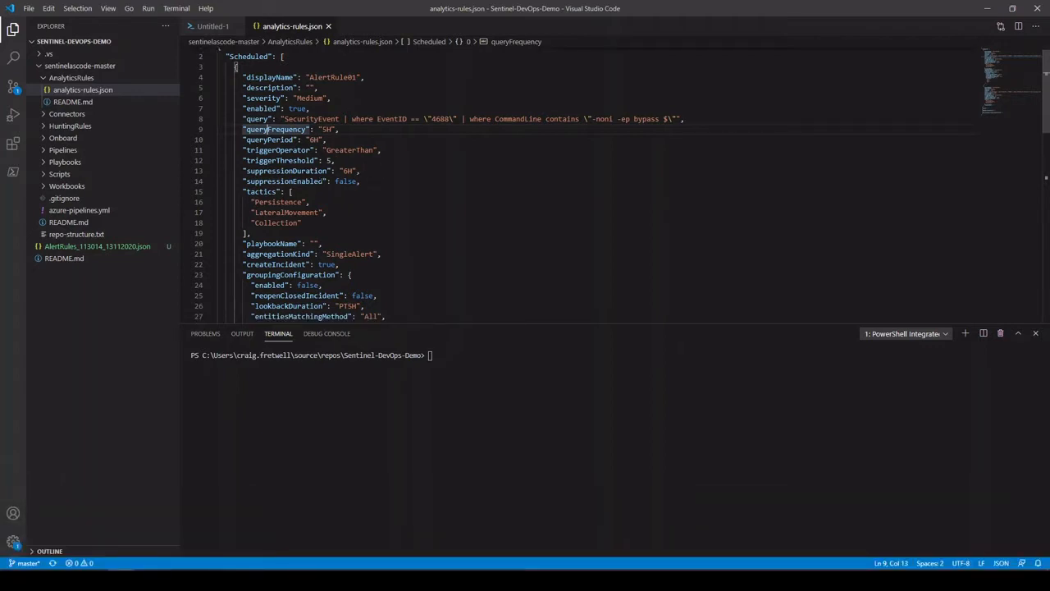
pyautogui.scroll(-3, 372, 179)
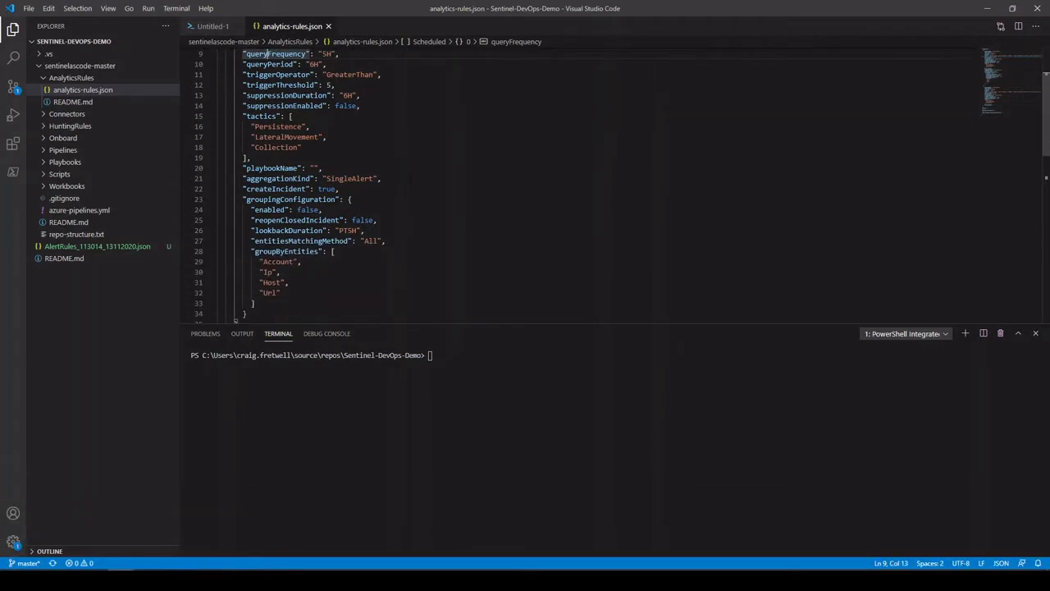
pyautogui.scroll(-1, 371, 179)
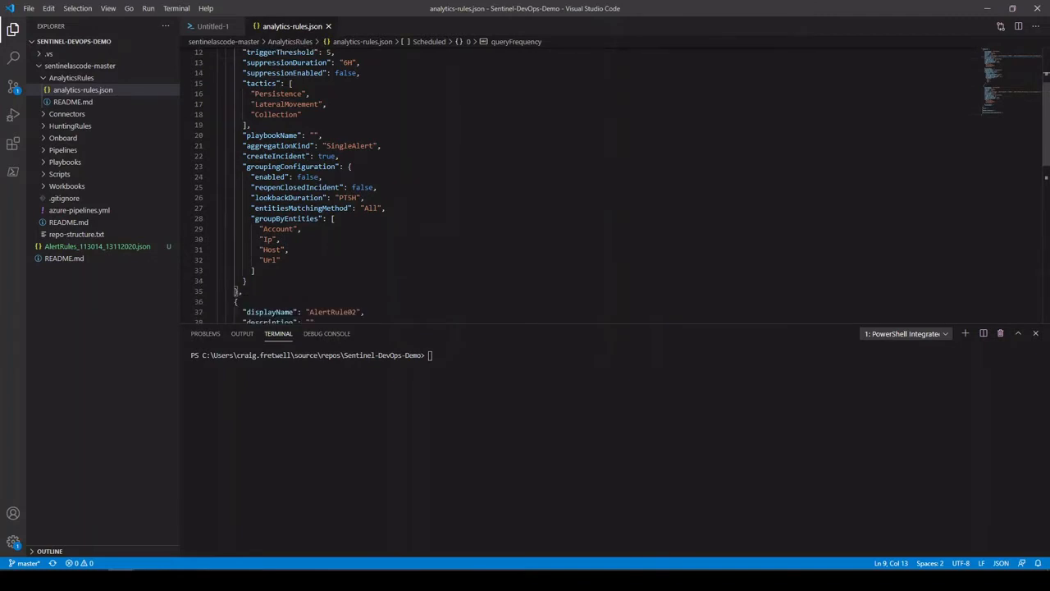
# - Review AlertRule01's definition in analytics-rules.json, from its display name through its tactics
pyautogui.scroll(4, 371, 179)
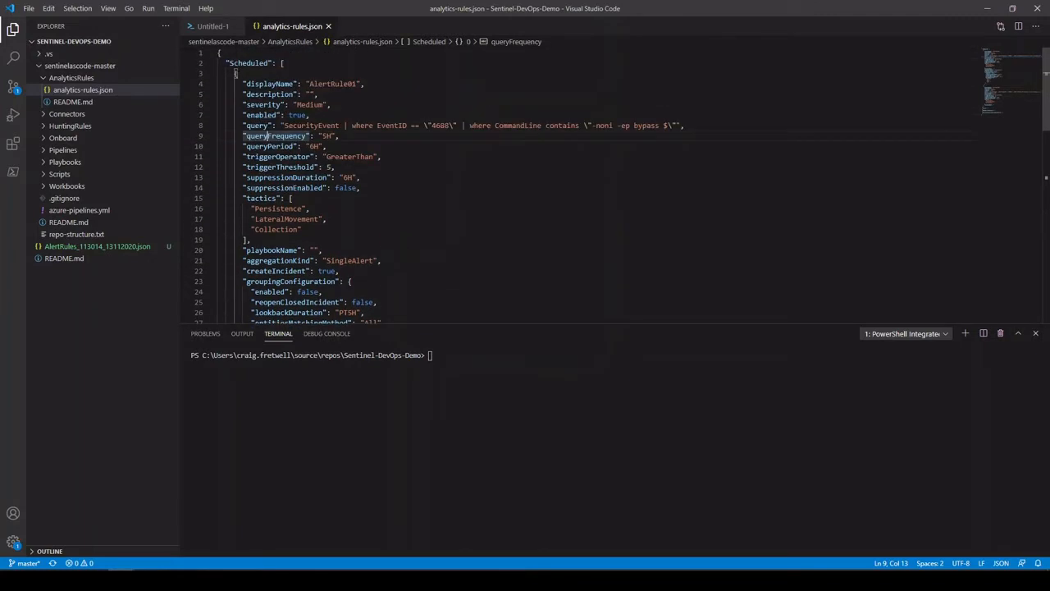
pyautogui.moveTo(236, 74); pyautogui.dragTo(378, 229)
pyautogui.click(397, 218)
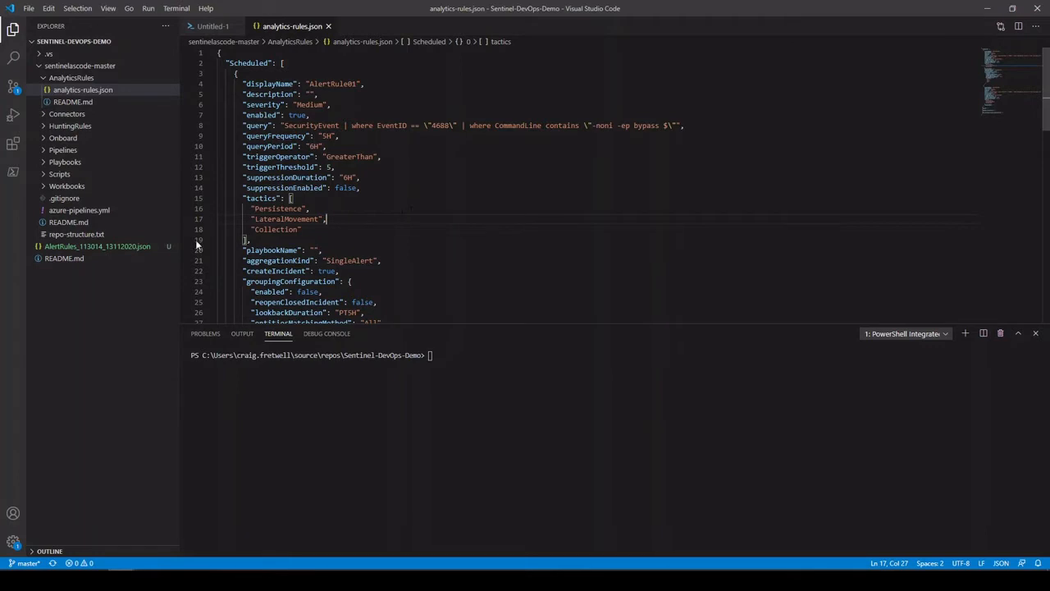
# - Open the exported AlertRules_113014_13112020.json and examine the Fusion rule's id, name, lastModifiedUtc and kind fields
pyautogui.click(141, 247)
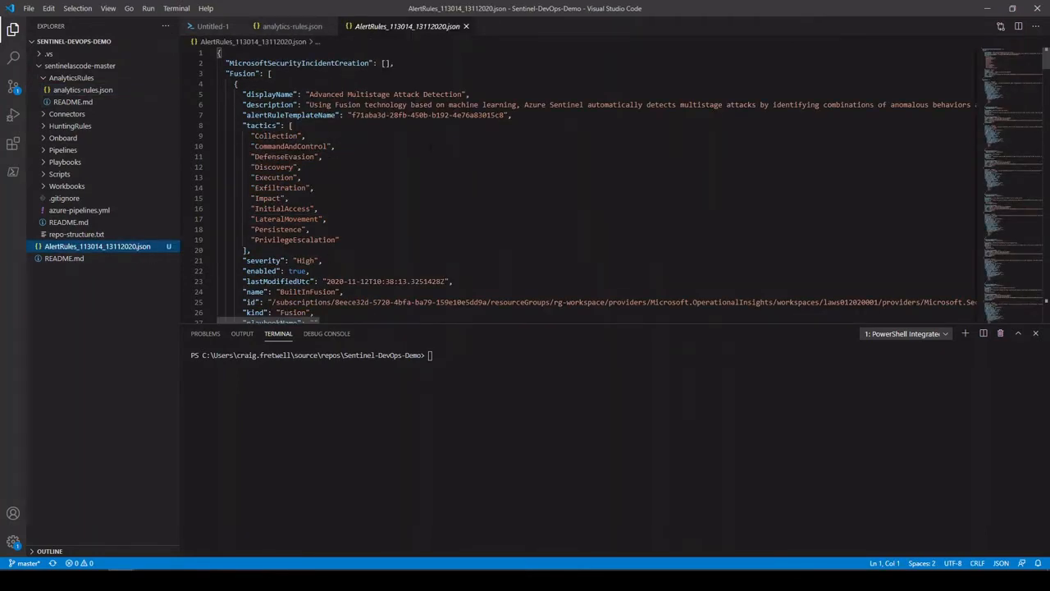
pyautogui.doubleClick(424, 27)
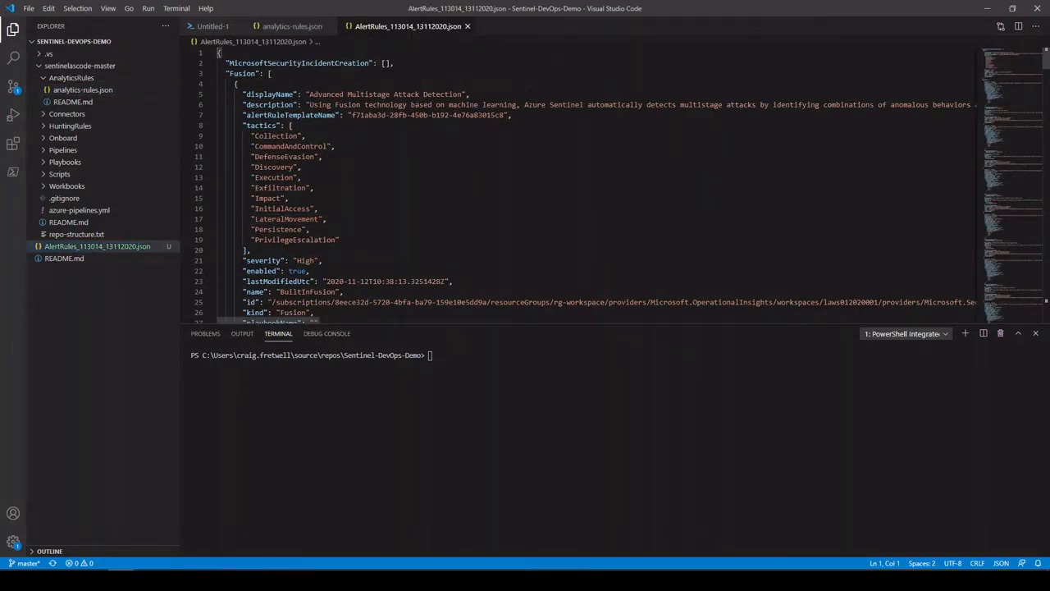
pyautogui.scroll(-2, 586, 185)
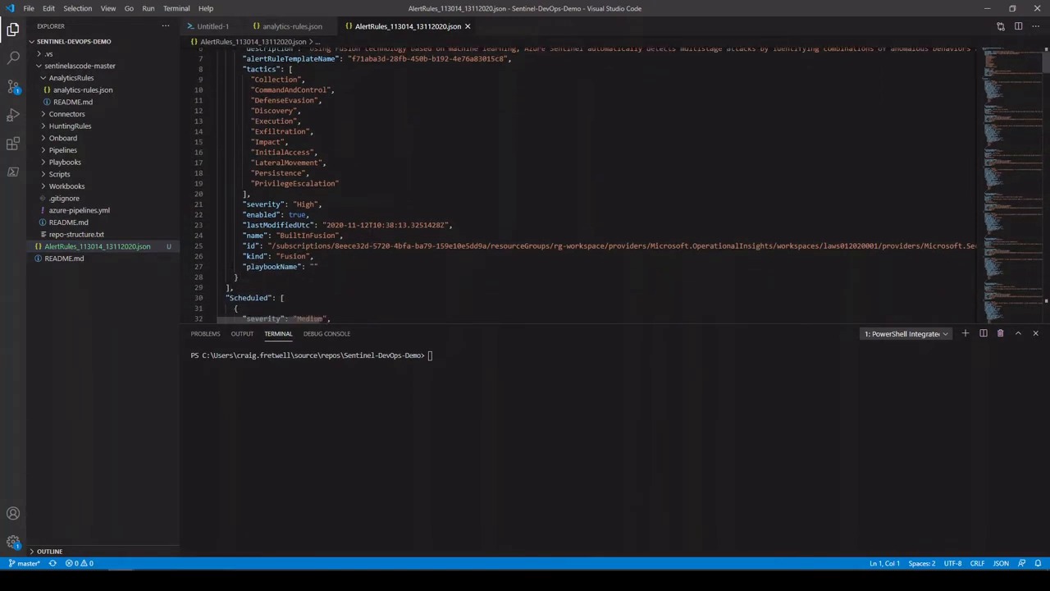
pyautogui.click(248, 246)
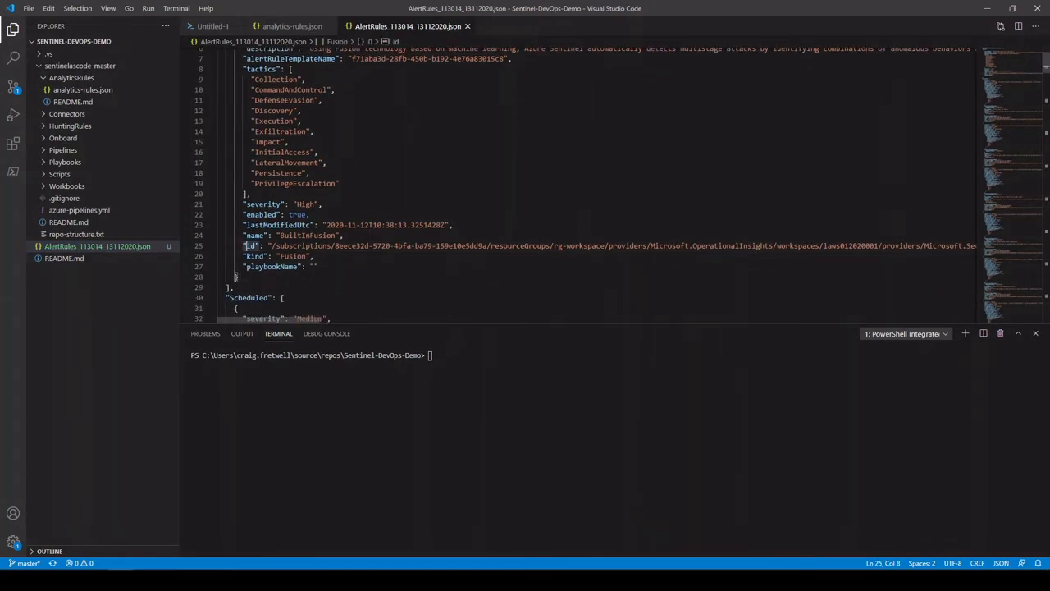
pyautogui.click(248, 235)
pyautogui.click(275, 225)
pyautogui.scroll(-4, 275, 164)
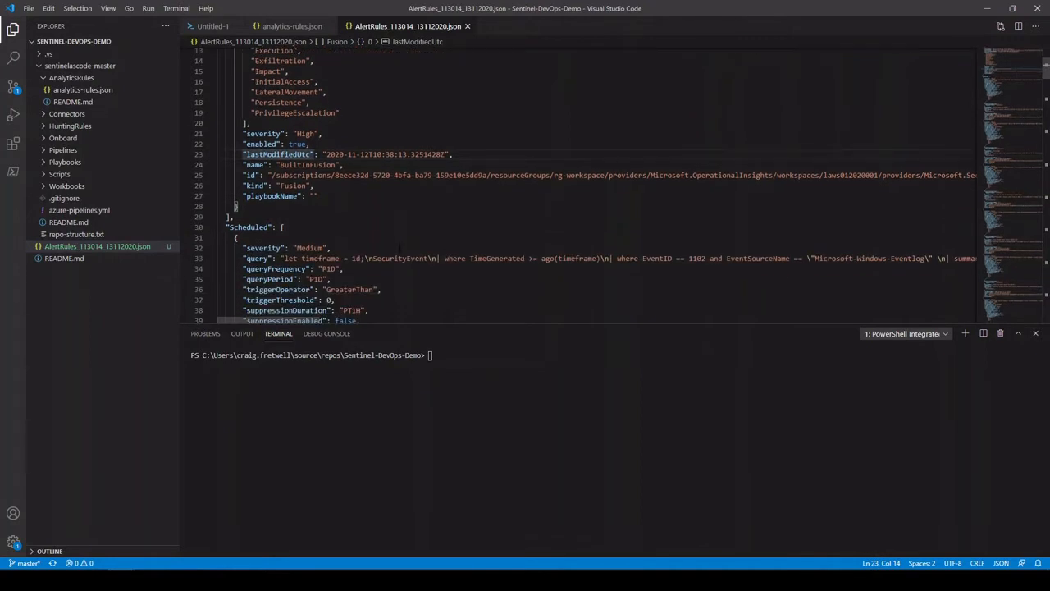
pyautogui.click(252, 141)
pyautogui.scroll(-1, 251, 141)
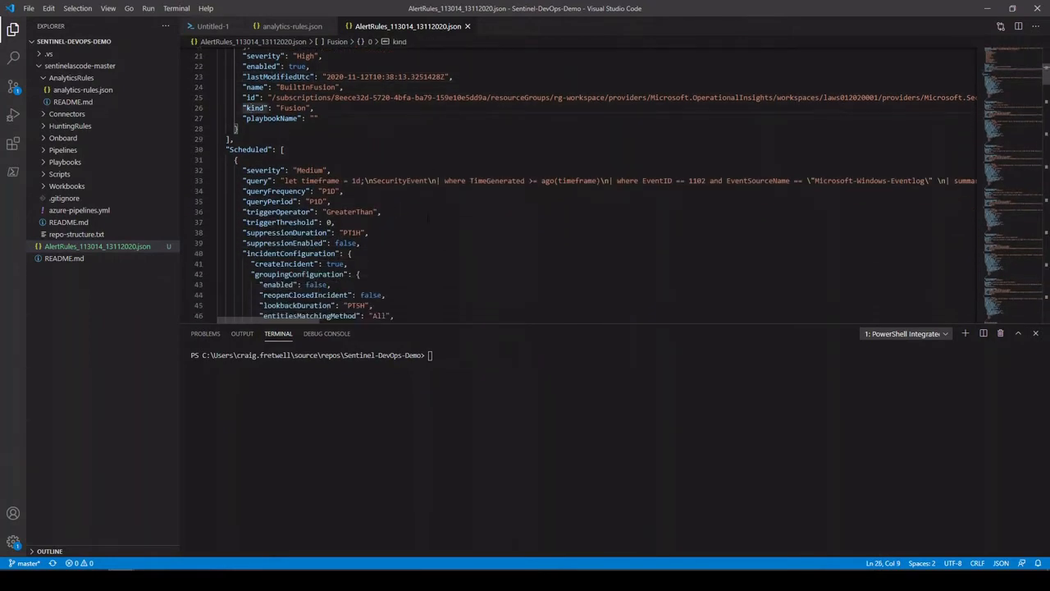
# - Collapse the Fusion section of the exported file and compare its Scheduled section with analytics-rules.json
pyautogui.scroll(7, 252, 142)
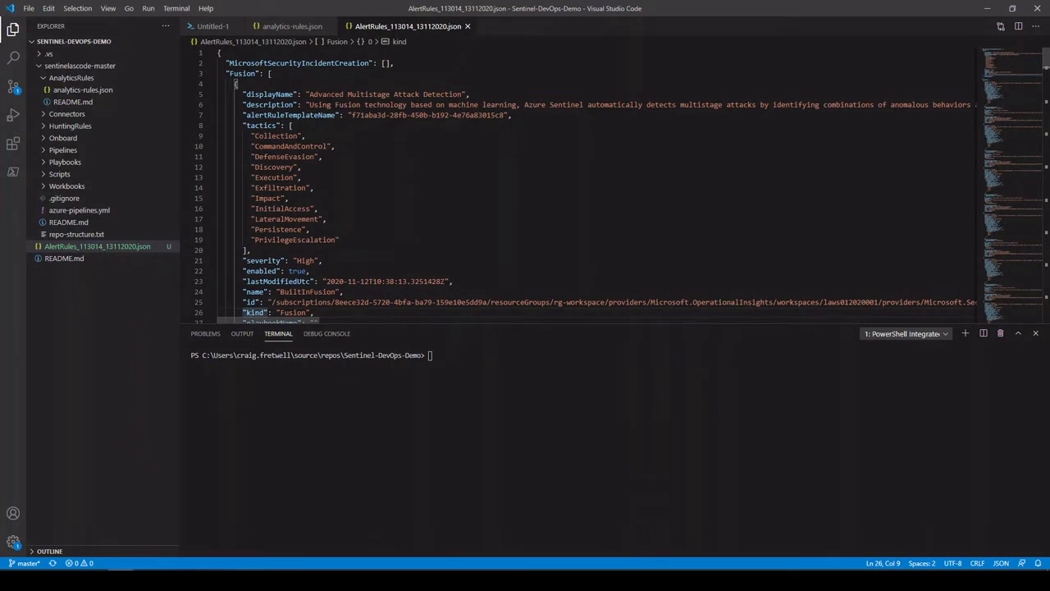
pyautogui.scroll(-4, 574, 185)
pyautogui.scroll(4, 211, 91)
pyautogui.click(211, 73)
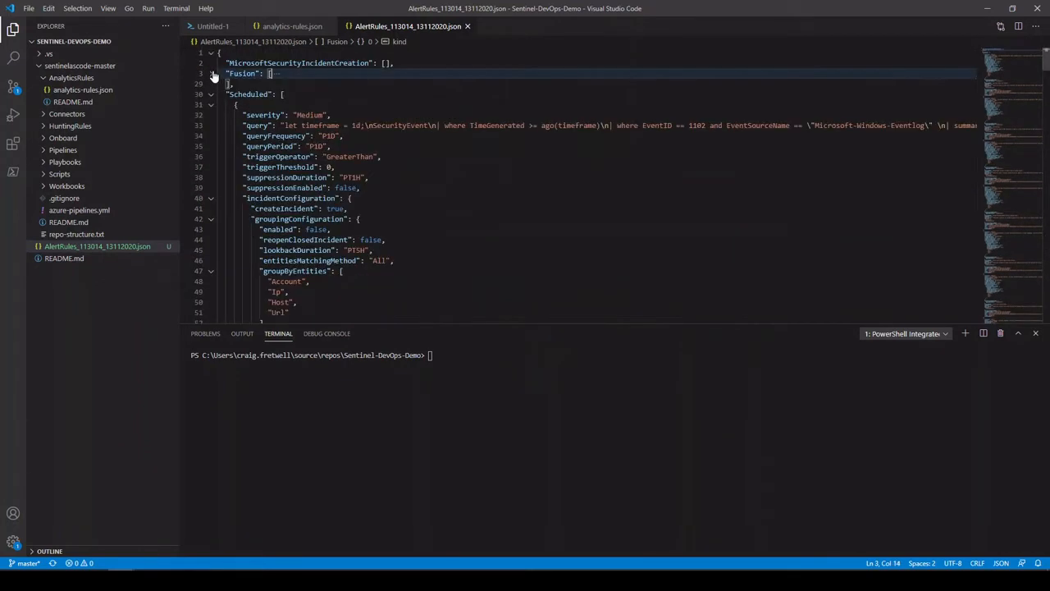
pyautogui.click(325, 28)
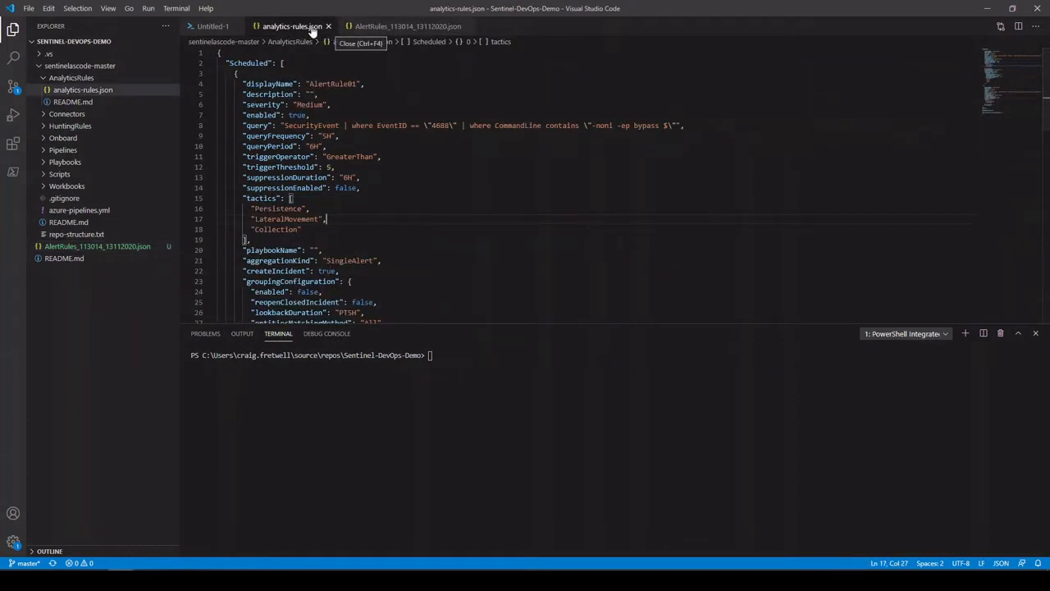
pyautogui.click(434, 28)
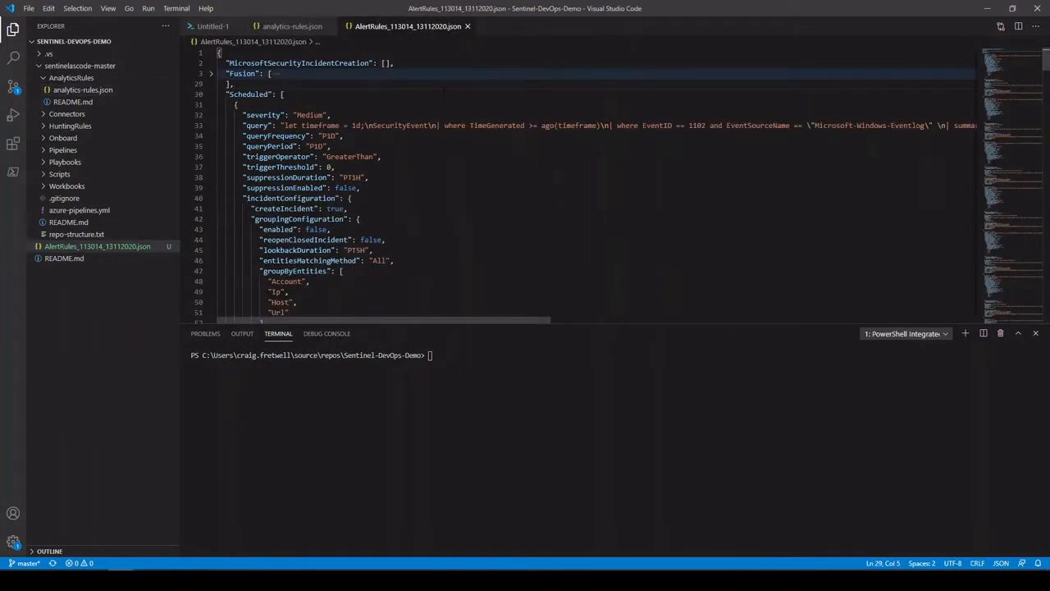
pyautogui.click(331, 115)
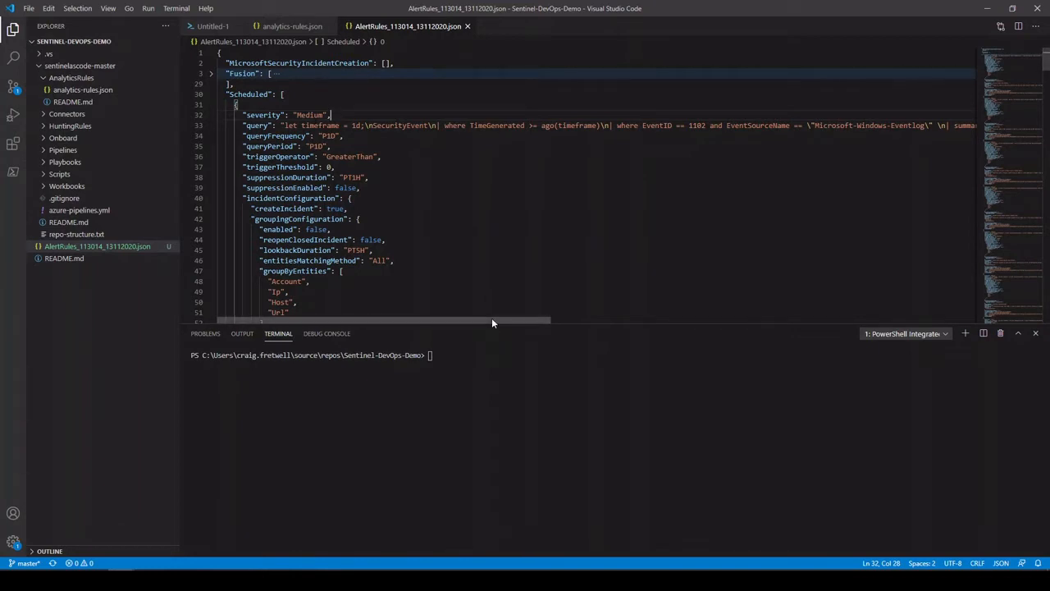
pyautogui.moveTo(492, 320)
pyautogui.mouseDown()
pyautogui.moveTo(587, 322)
pyautogui.moveTo(492, 321)
pyautogui.mouseUp()
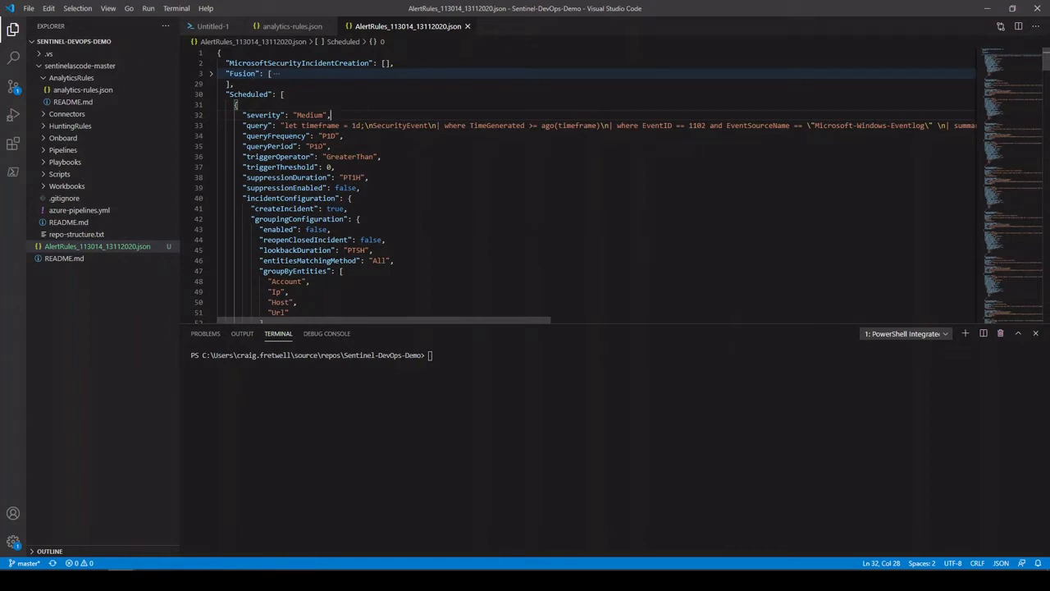
# - Examine the "Security Event log cleared" rule in the exported file, especially its lastModifiedUtc, name, id and kind fields
pyautogui.scroll(-8, 574, 184)
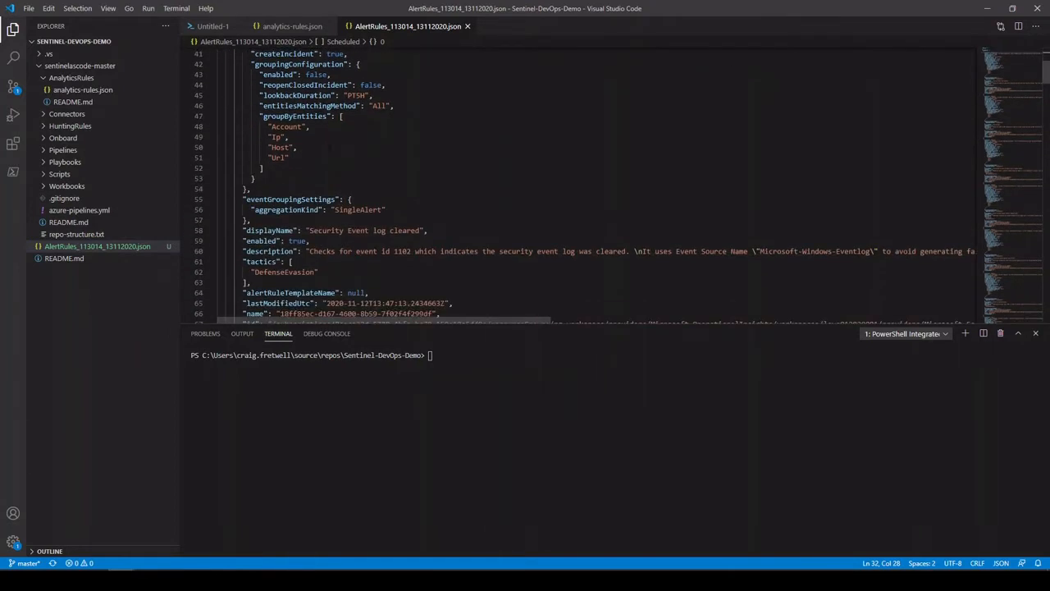
pyautogui.scroll(-1, 574, 185)
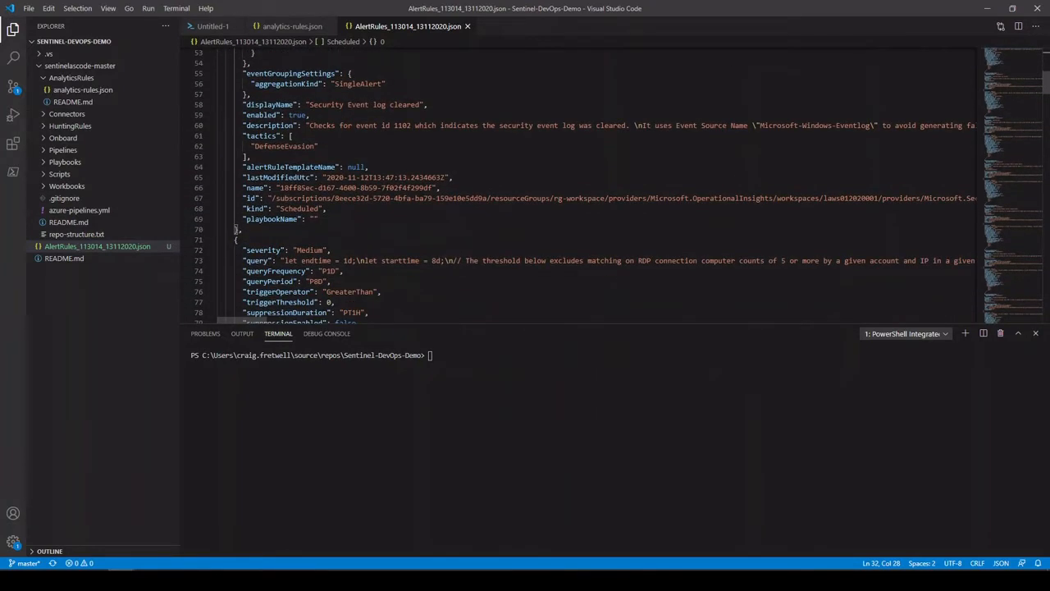
pyautogui.click(289, 178)
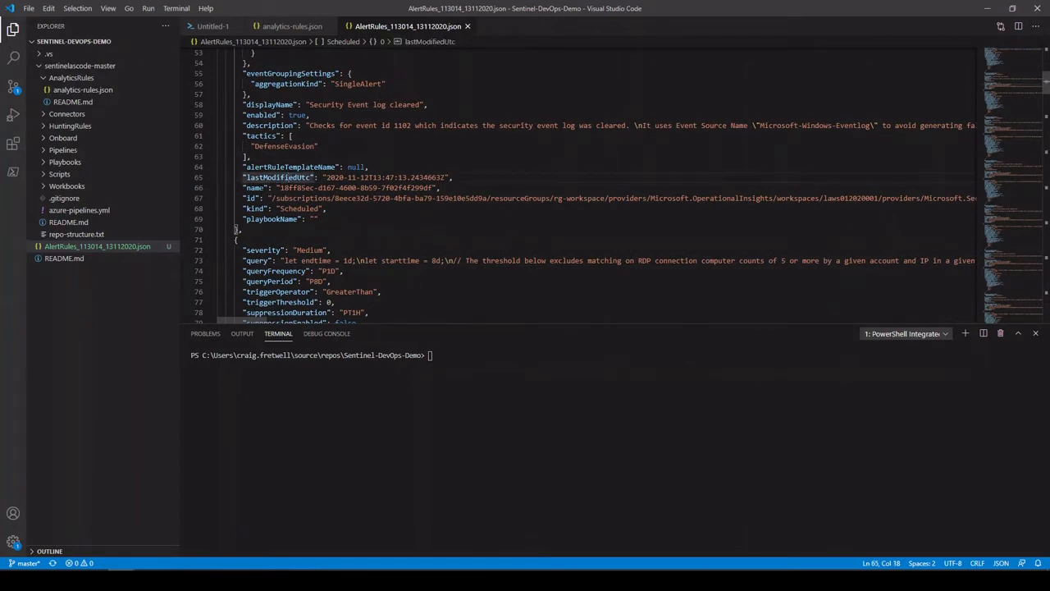
pyautogui.click(263, 188)
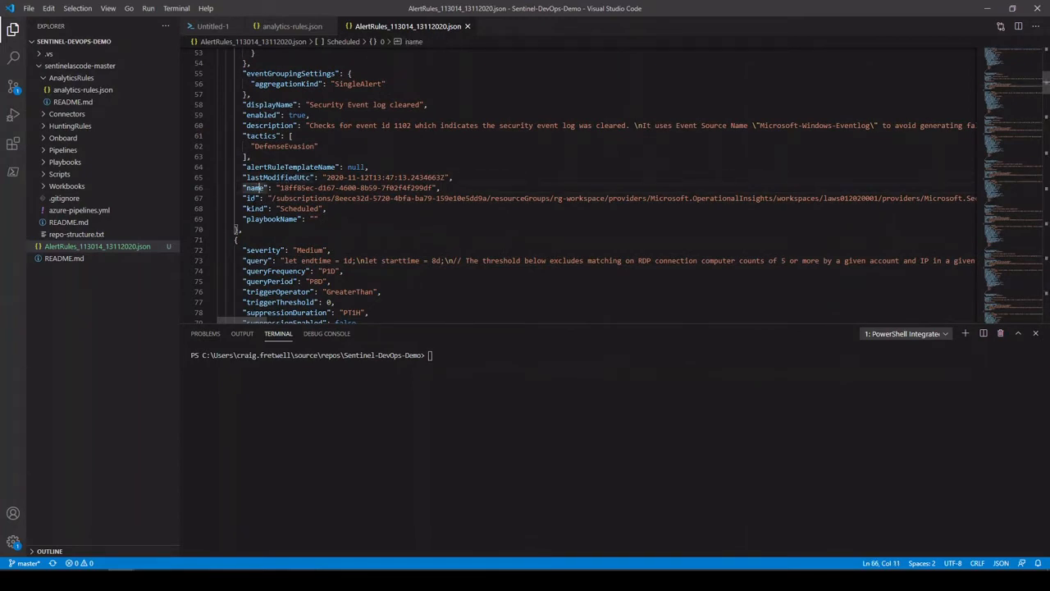
pyautogui.click(256, 198)
pyautogui.click(259, 208)
pyautogui.scroll(5, 377, 210)
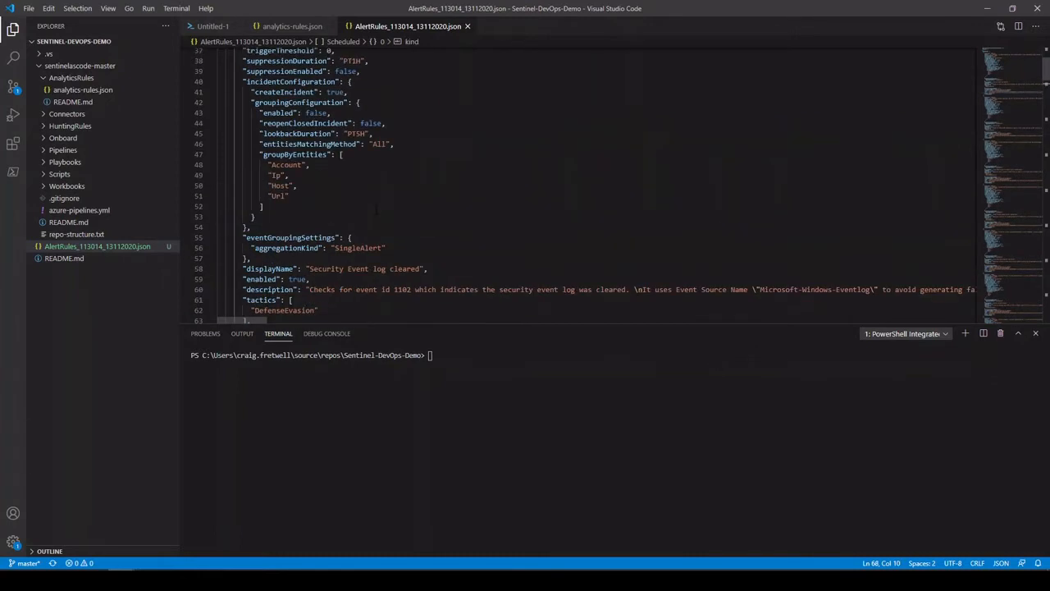
pyautogui.scroll(-1, 376, 210)
pyautogui.scroll(5, 375, 211)
pyautogui.scroll(-6, 371, 212)
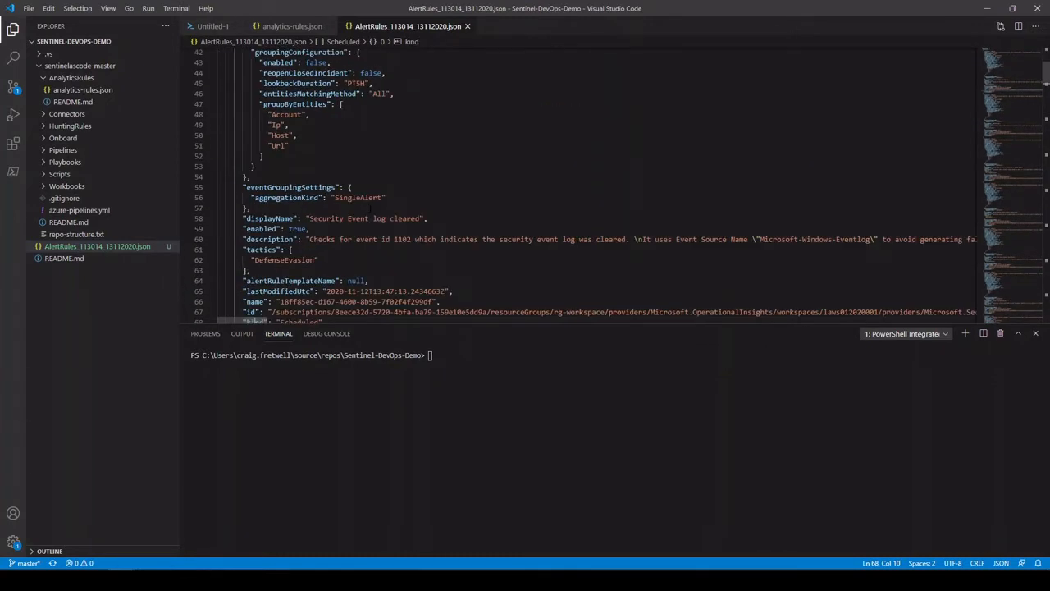
# - Check which fields AlertRule01 and AlertRule02 contain in analytics-rules.json for comparison with the exported rules
pyautogui.click(290, 26)
pyautogui.scroll(-9, 435, 185)
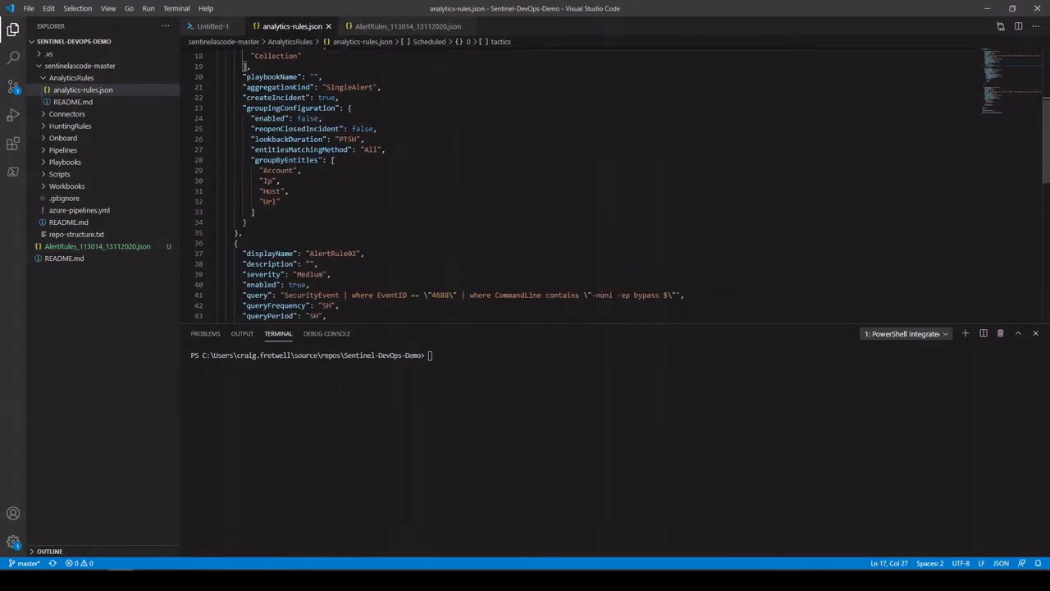
pyautogui.scroll(-2, 327, 219)
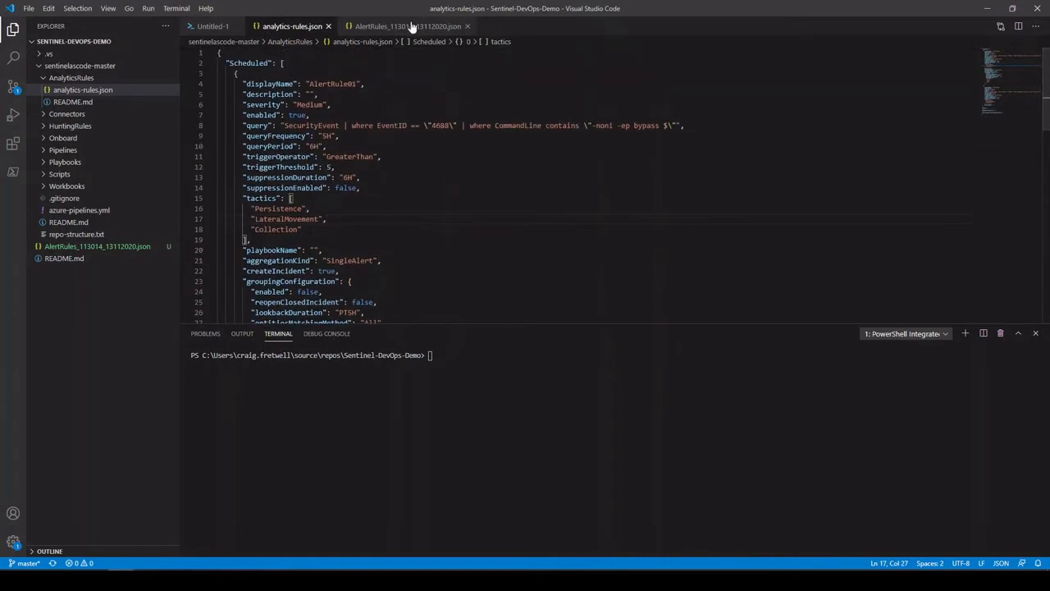
# - Delete the lastModifiedUtc, name, id and kind lines from every rule in AlertRules_113014_13112020.json at once, leaving no blank lines
pyautogui.click(411, 25)
pyautogui.scroll(4, 316, 213)
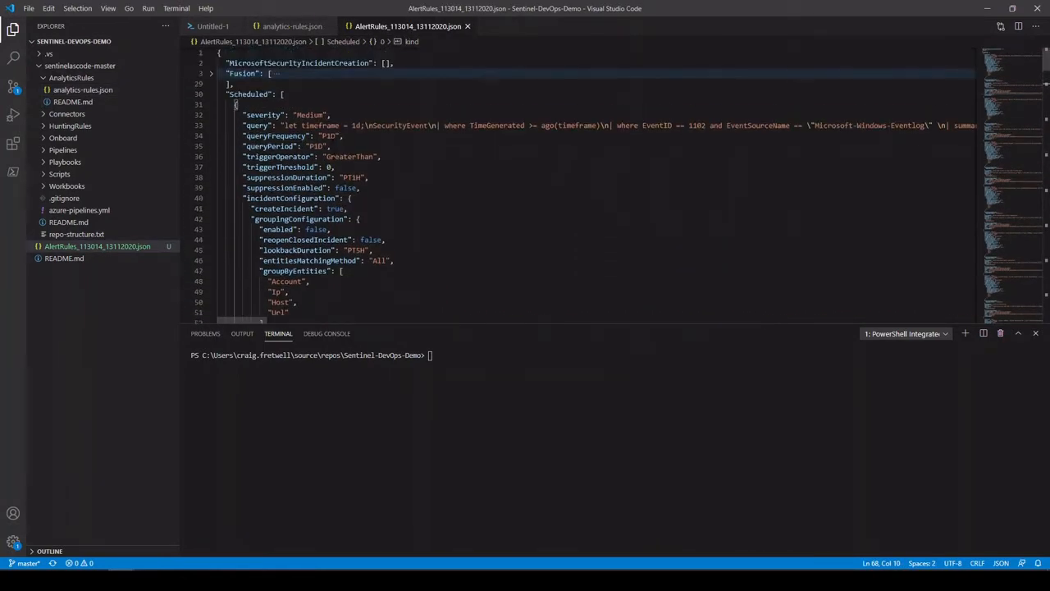
pyautogui.scroll(-5, 316, 213)
pyautogui.scroll(-4, 575, 185)
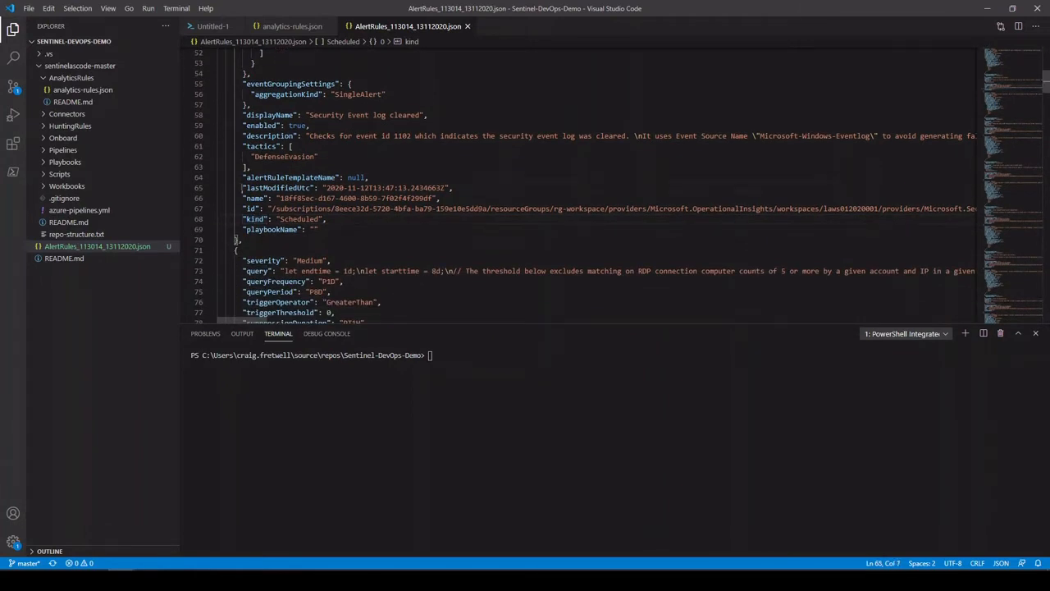
pyautogui.moveTo(243, 188); pyautogui.dragTo(312, 188)
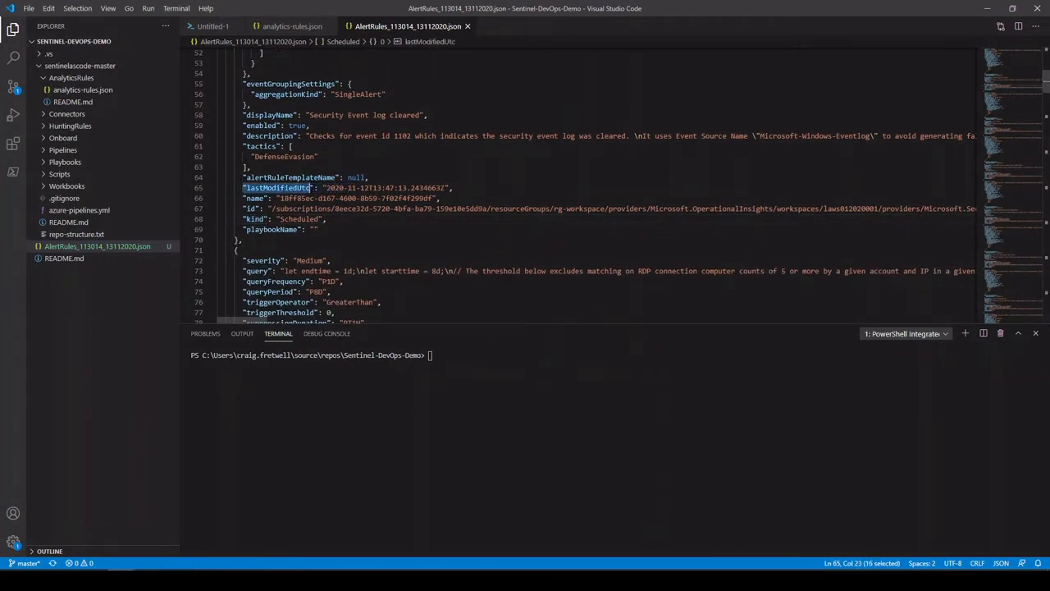
pyautogui.rightClick(305, 187)
pyautogui.click(331, 275)
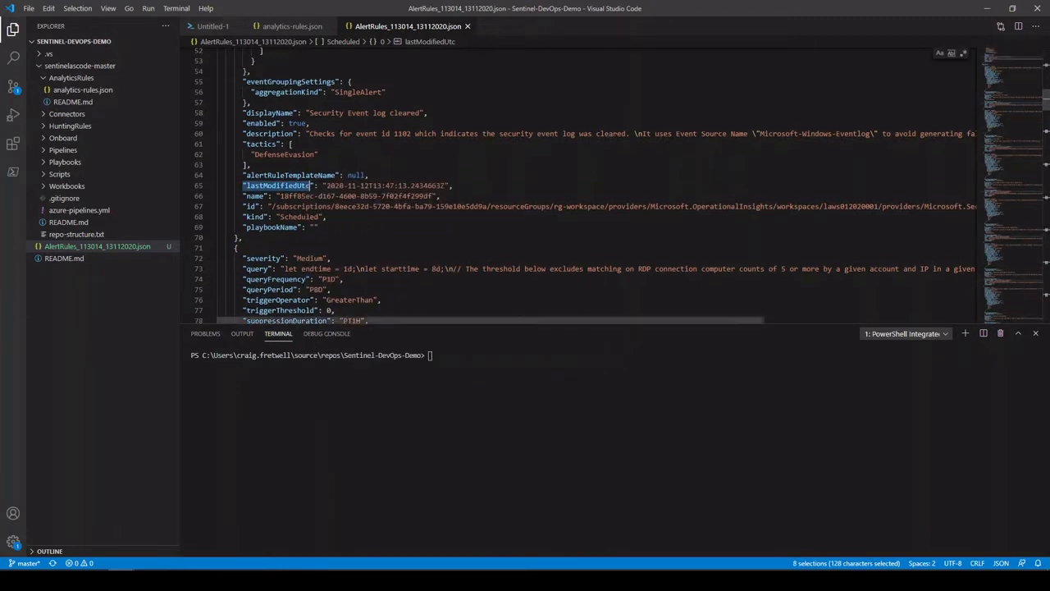
pyautogui.hotkey('shift', 'End')
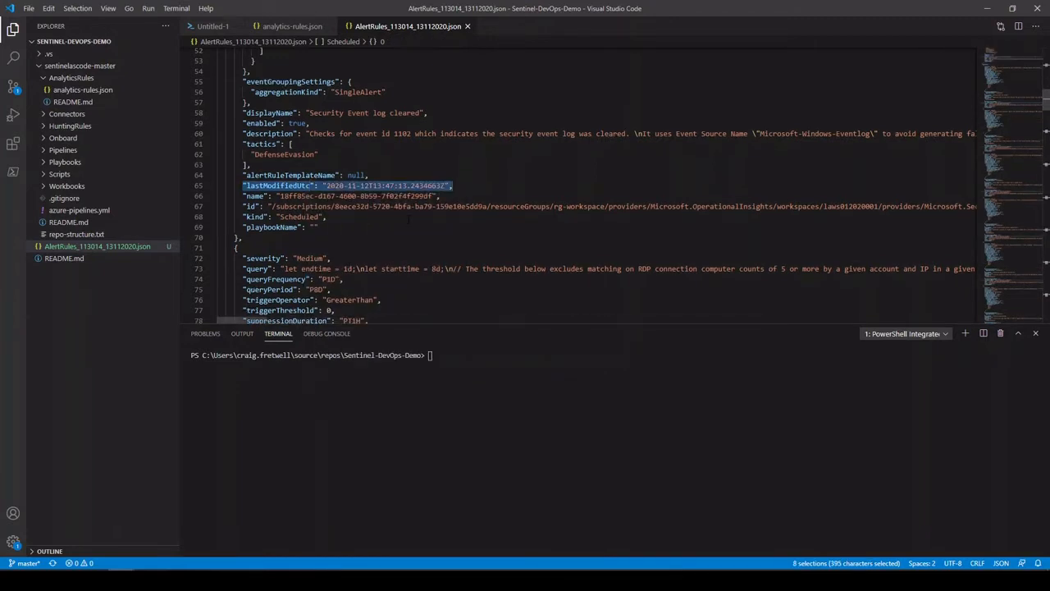
pyautogui.hotkey('shift', 'Down')
pyautogui.hotkey('shift', 'Down')
pyautogui.hotkey('shift', 'Down')
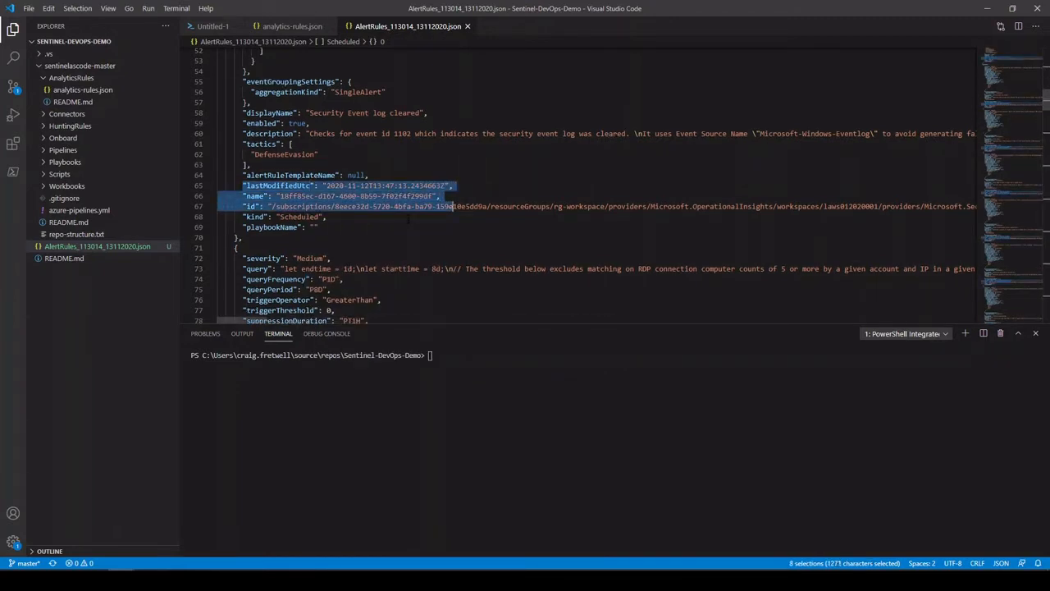
pyautogui.press('Delete')
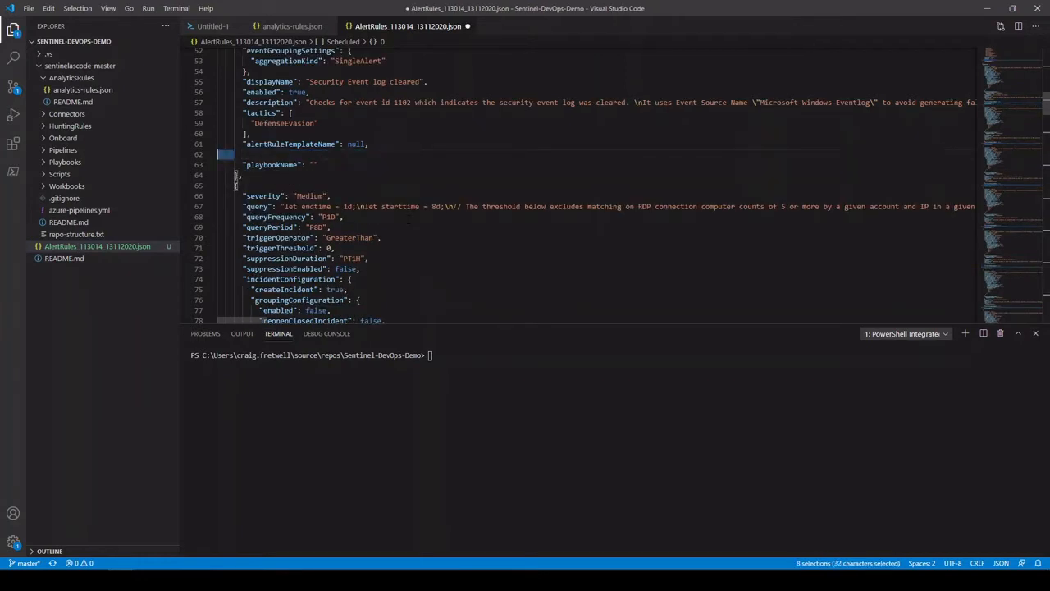
pyautogui.press('BackSpace')
# - Check the remaining Scheduled rules and the Fusion rule for leftover lastModifiedUtc, name, id and kind lines
pyautogui.scroll(-1, 394, 218)
pyautogui.scroll(-9, 385, 216)
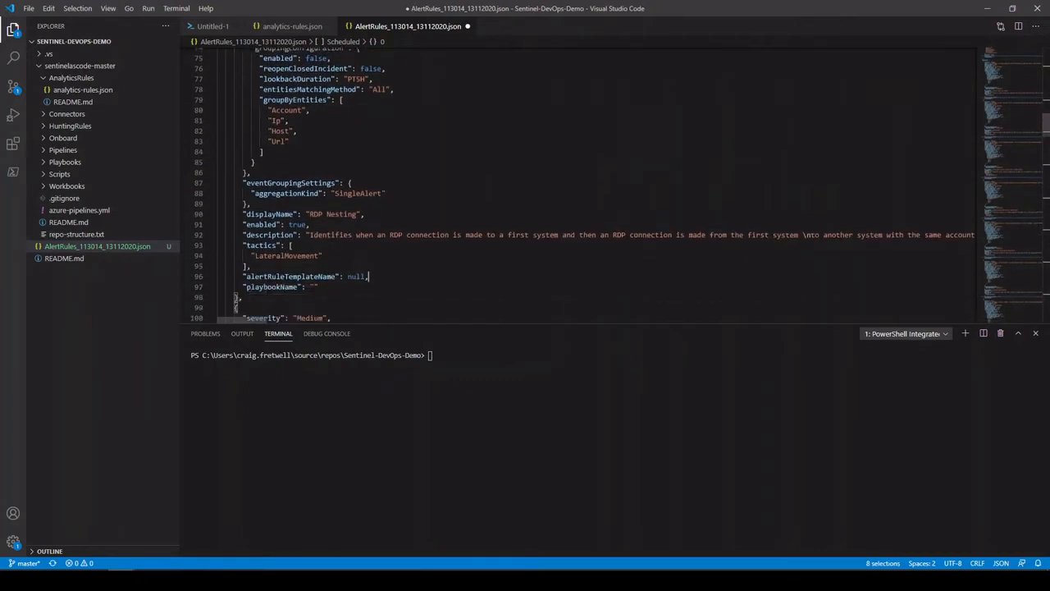
pyautogui.scroll(-9, 382, 213)
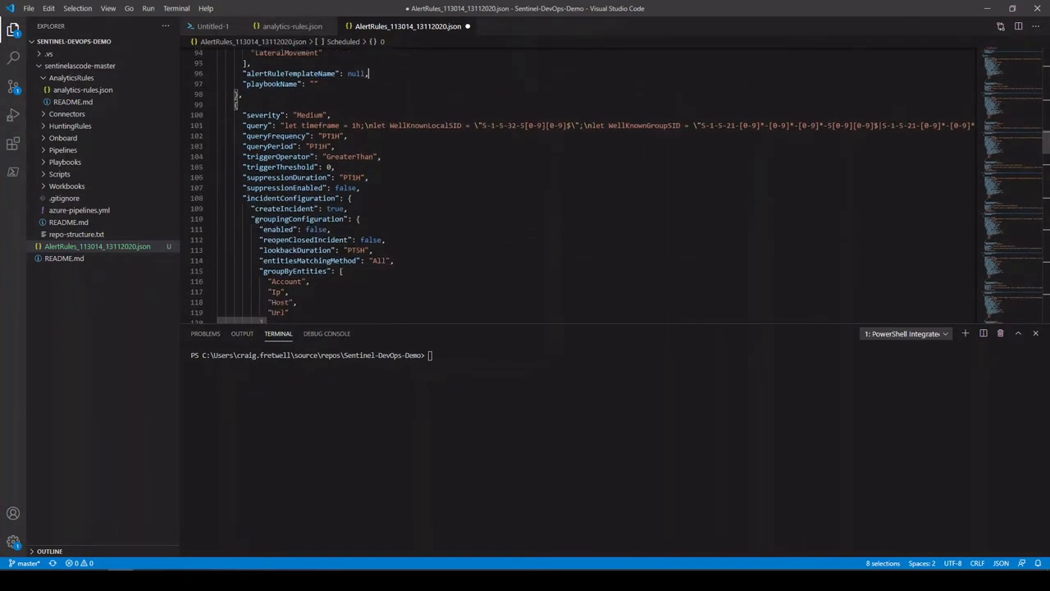
pyautogui.scroll(-14, 372, 180)
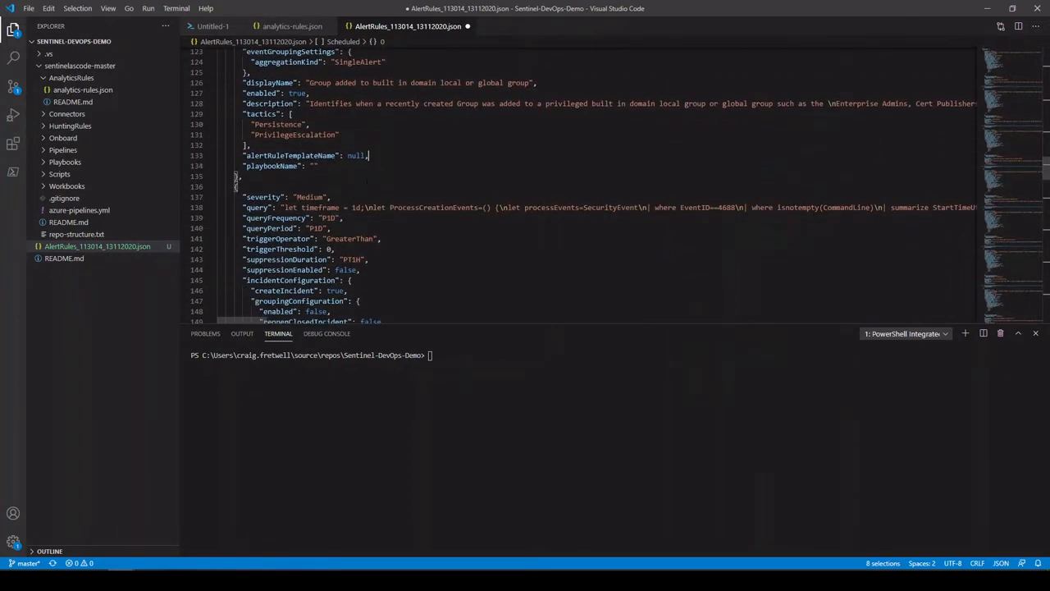
pyautogui.scroll(-20, 369, 260)
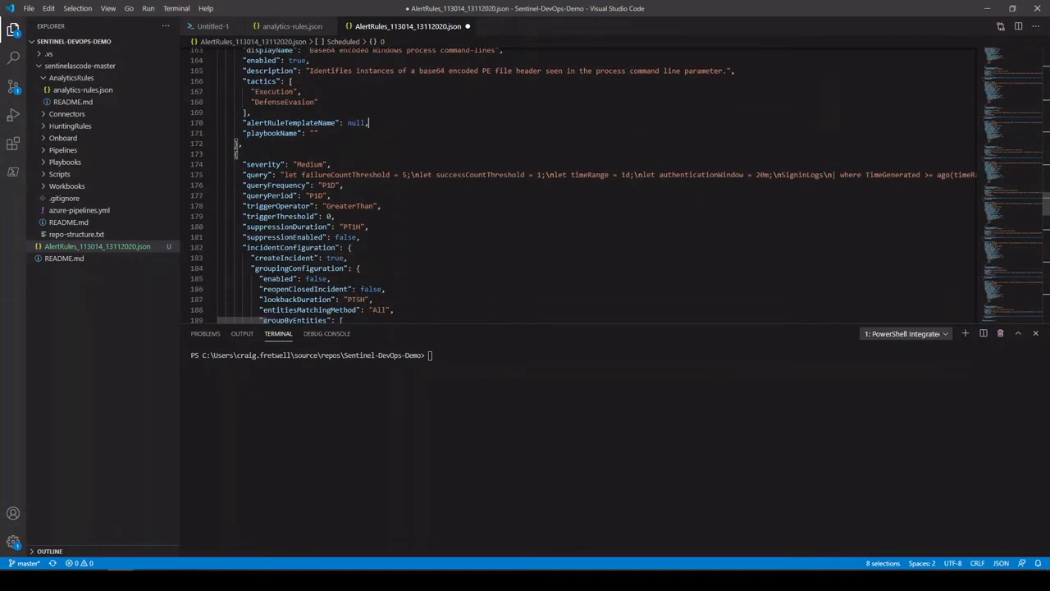
pyautogui.scroll(-10, 369, 246)
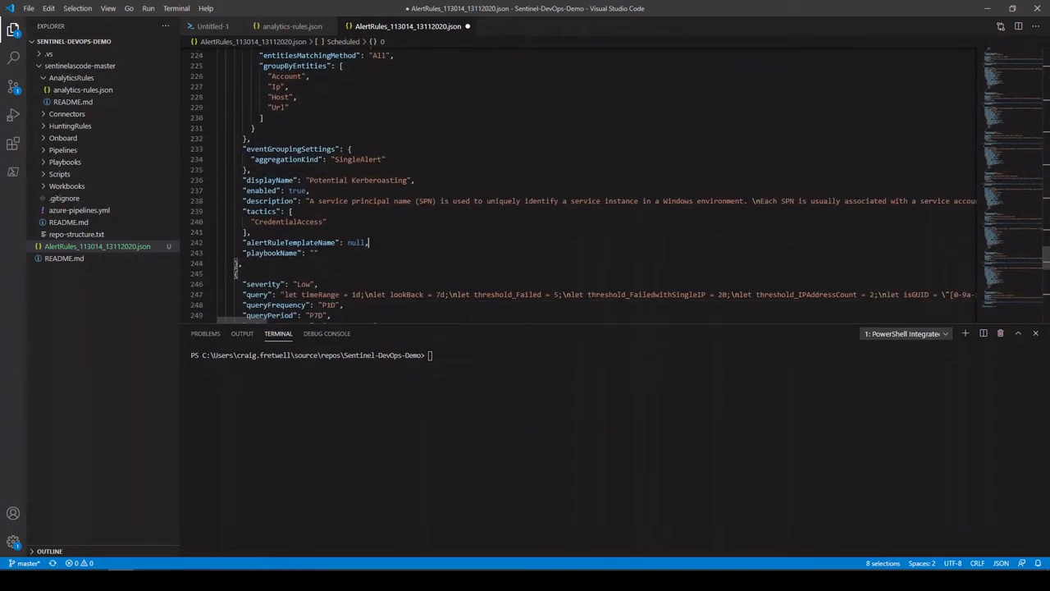
pyautogui.moveTo(1047, 269); pyautogui.dragTo(1048, 56)
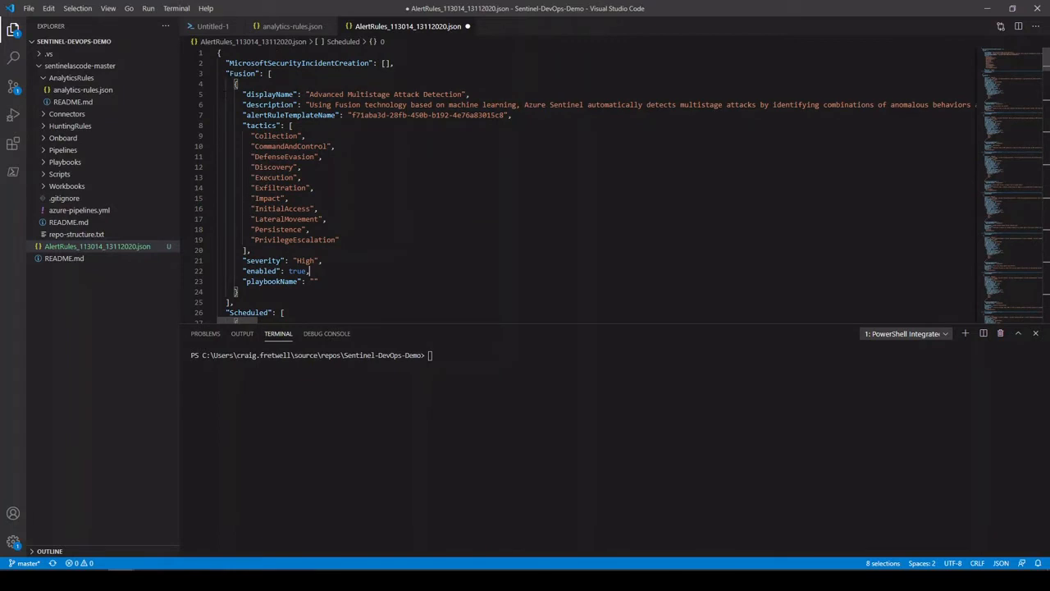
# - Save the cleaned AlertRules_113014_13112020.json, replace the entire content of analytics-rules.json with its text, save that, and close the exported file
pyautogui.click(405, 225)
pyautogui.hotkey('ctrl', 's')
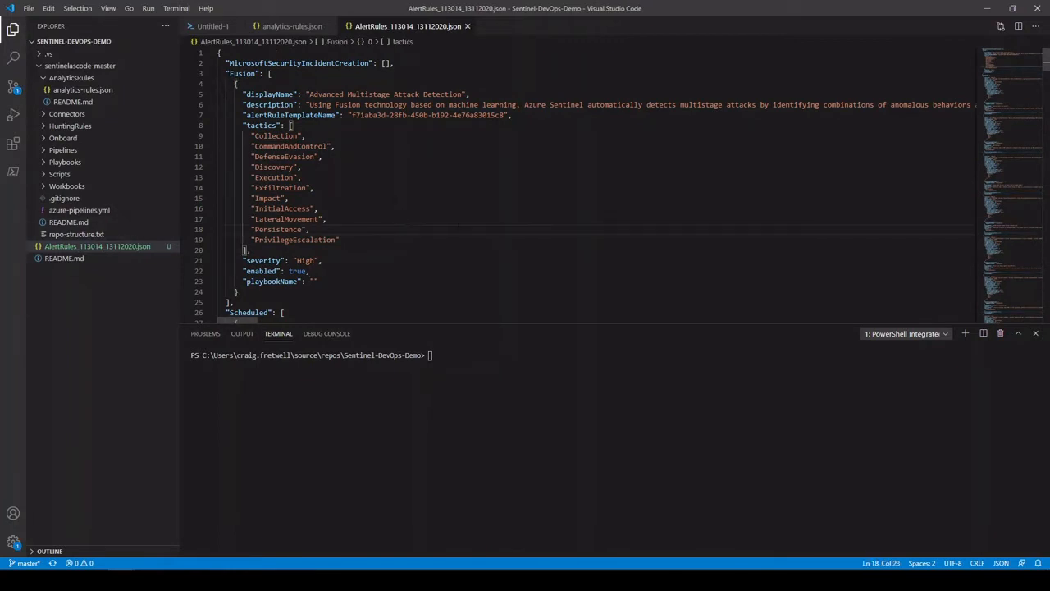
pyautogui.hotkey('ctrl', 'a')
pyautogui.click(278, 26)
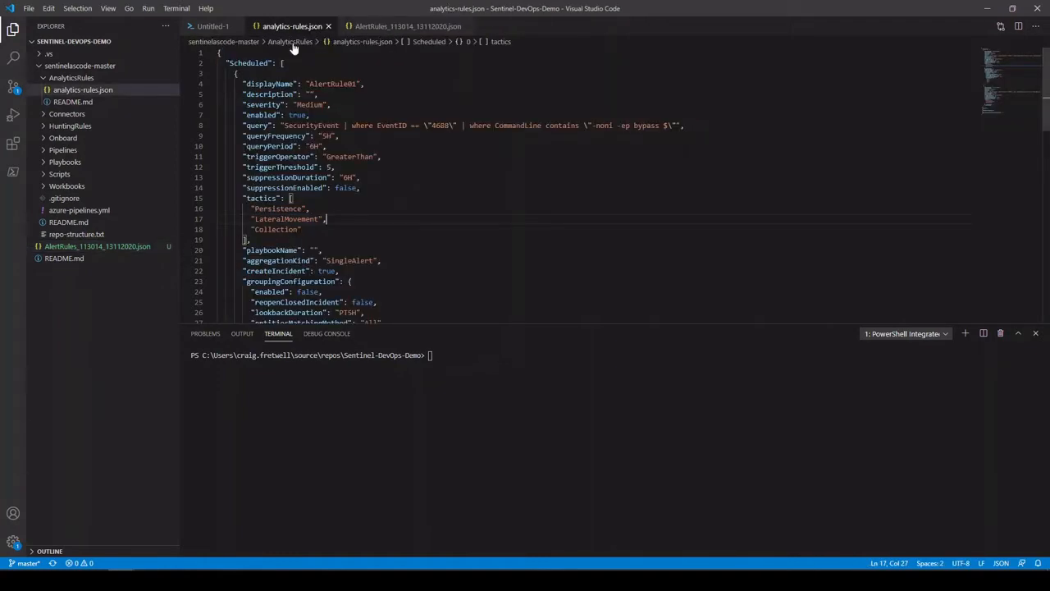
pyautogui.click(390, 147)
pyautogui.hotkey('ctrl', 'a')
pyautogui.hotkey('ctrl', 'v')
pyautogui.scroll(7, 390, 147)
pyautogui.scroll(20, 389, 199)
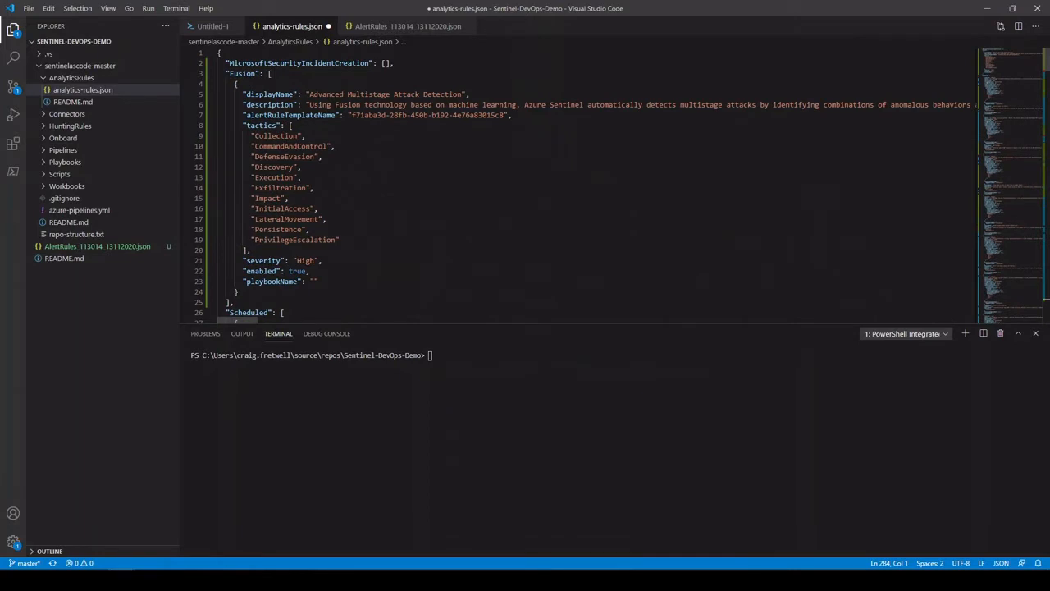
pyautogui.hotkey('ctrl', 's')
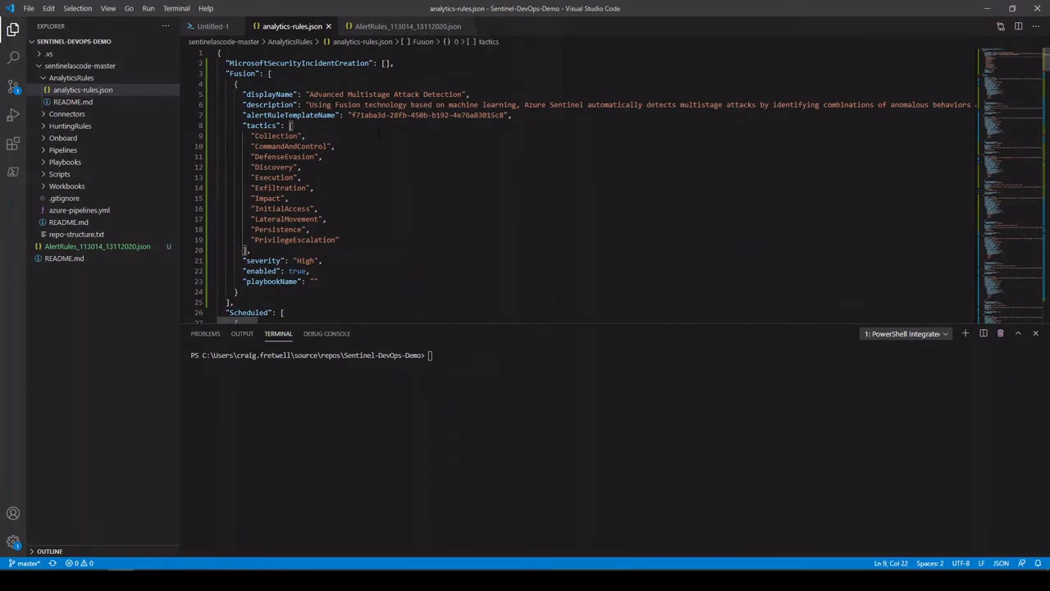
pyautogui.click(426, 27)
pyautogui.click(467, 27)
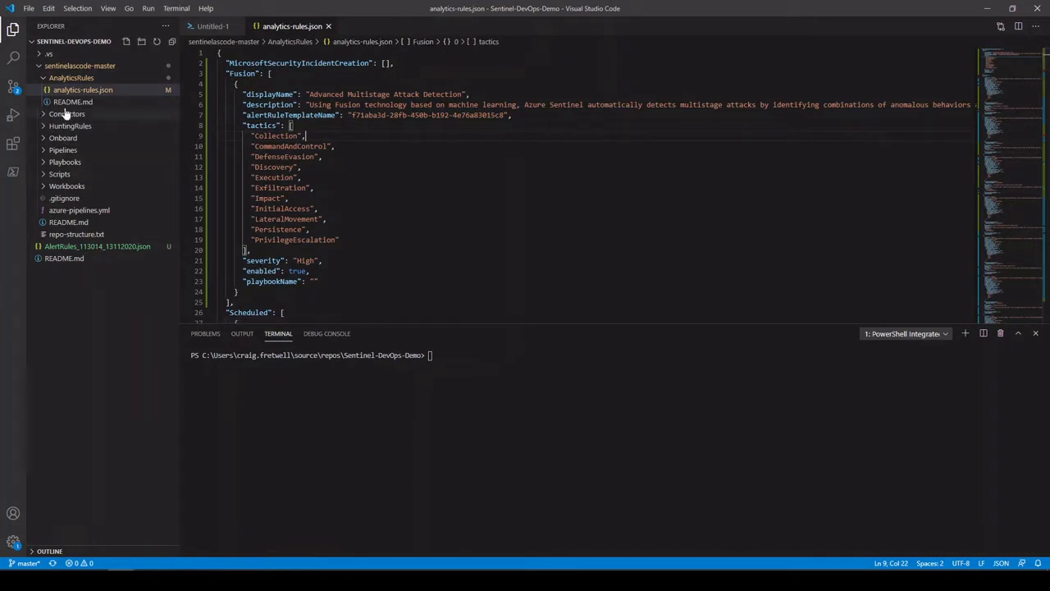
# - Commit all changes with the message "changed alert rules" and push them to the remote repository
pyautogui.click(12, 86)
pyautogui.click(81, 46)
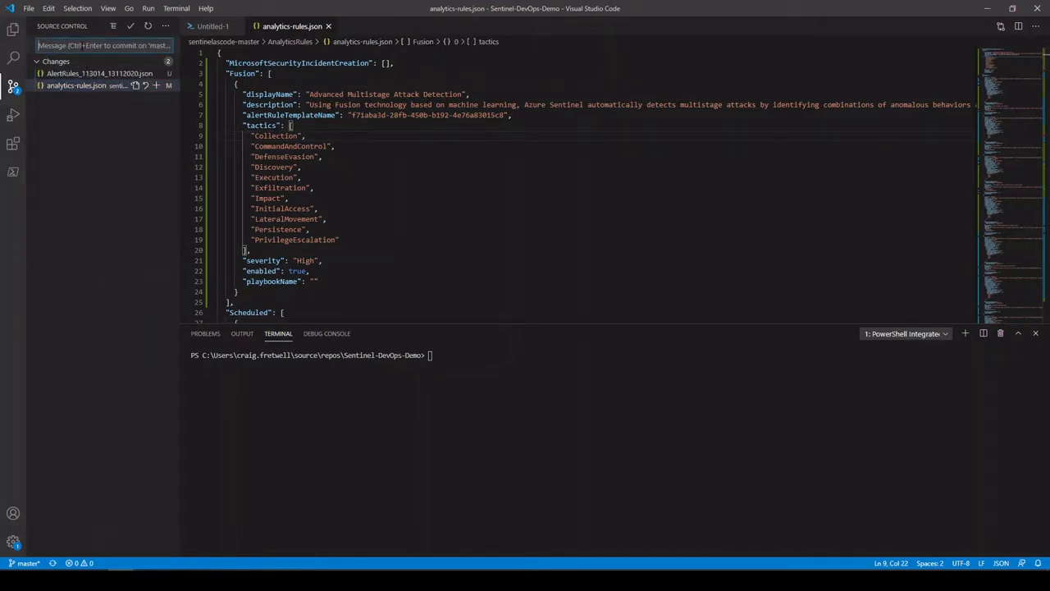
pyautogui.write('changed al')
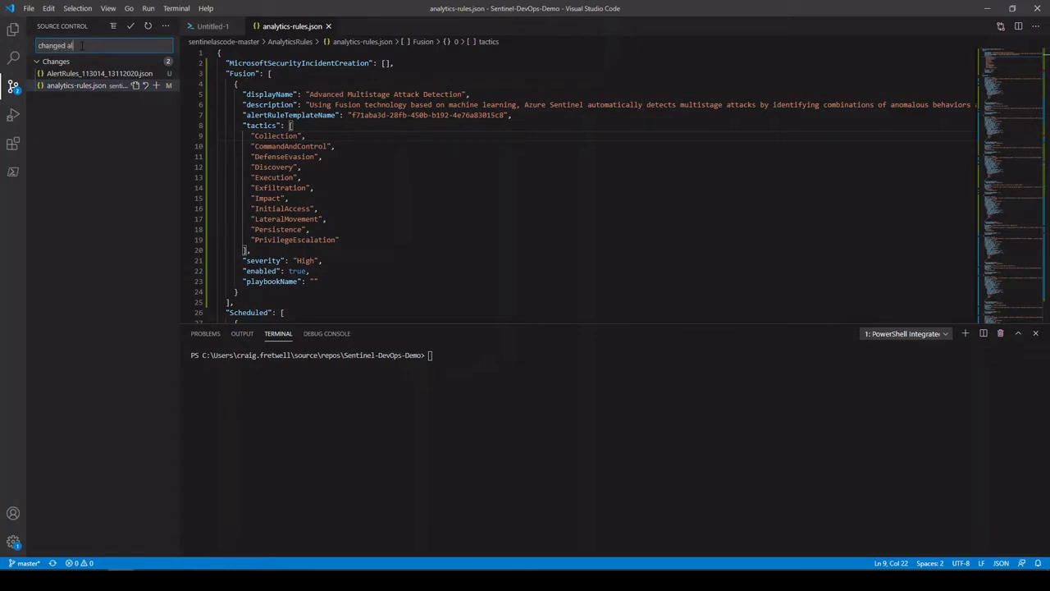
pyautogui.write('ert rules')
pyautogui.click(130, 28)
pyautogui.click(165, 25)
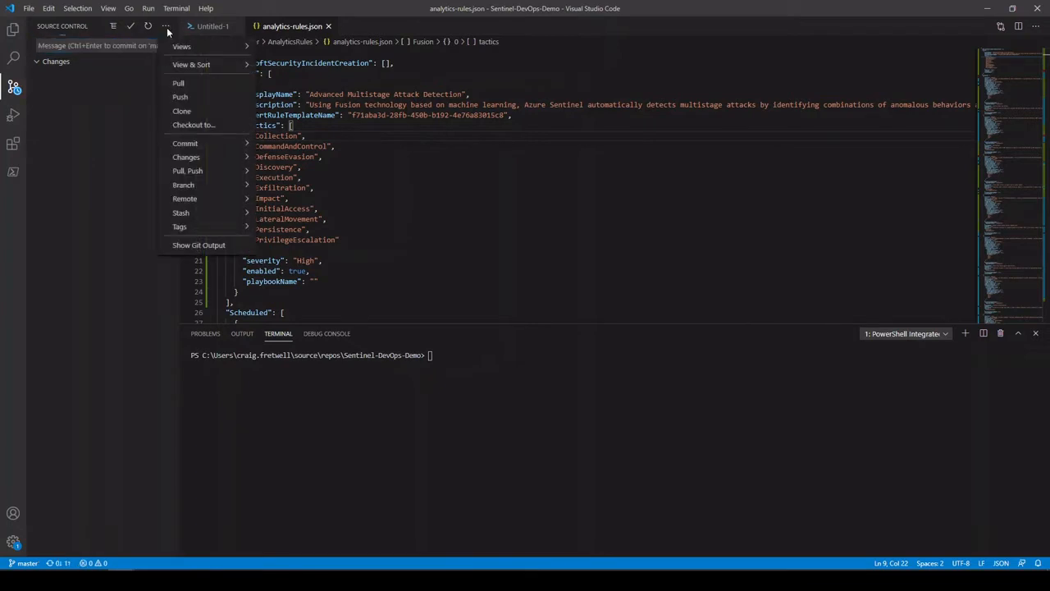
pyautogui.click(201, 99)
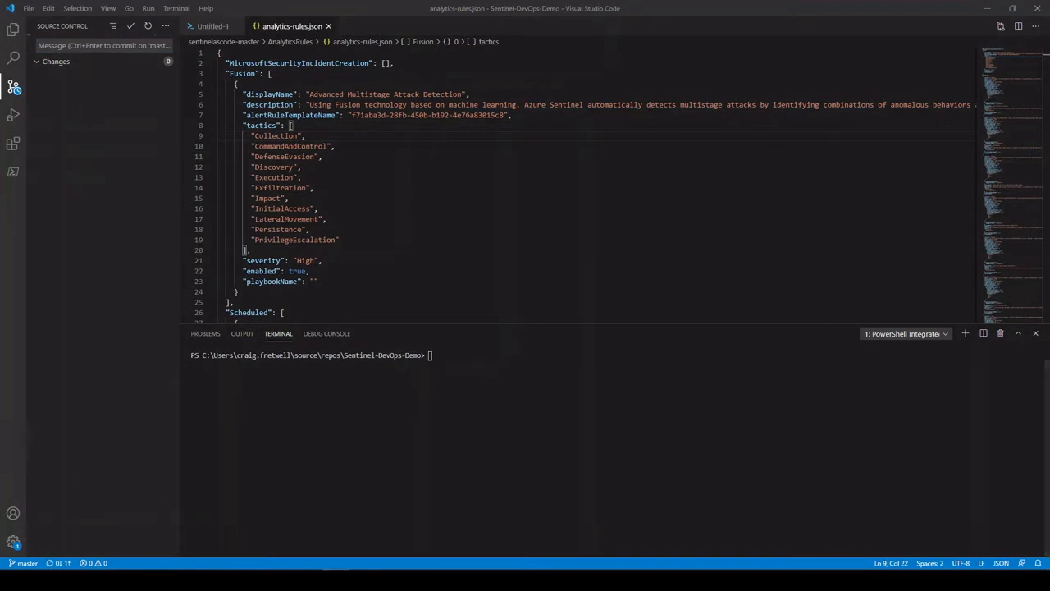
# - Switch to the Azure DevOps repository, refresh its files and check the pushed analytics-rules.json in sentinelascode-master/AnalyticsRules
pyautogui.hotkey('ctrl', 'shift', 'e')
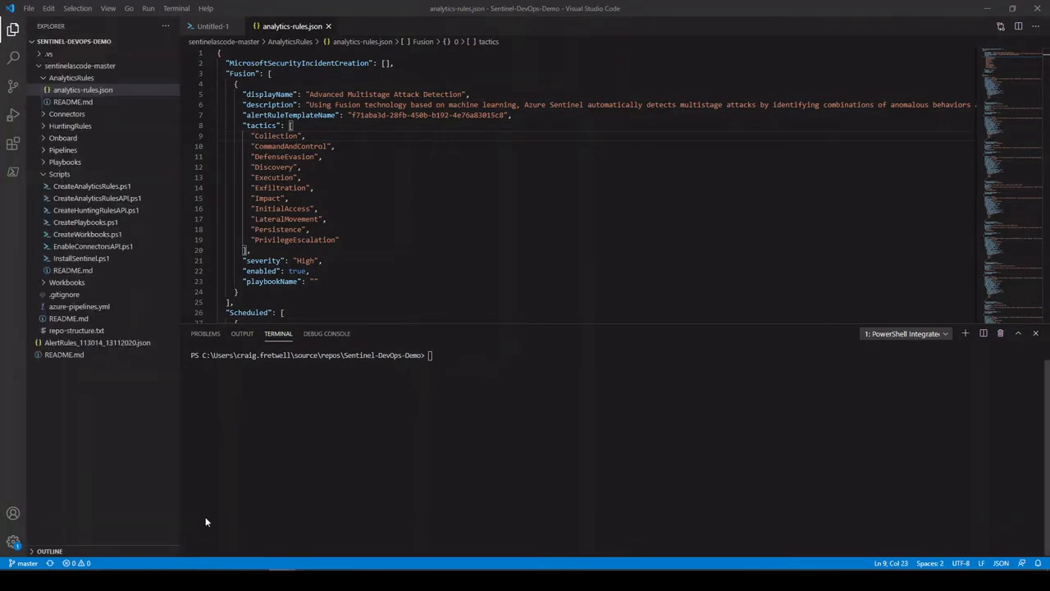
pyautogui.hotkey('alt', 'Tab')
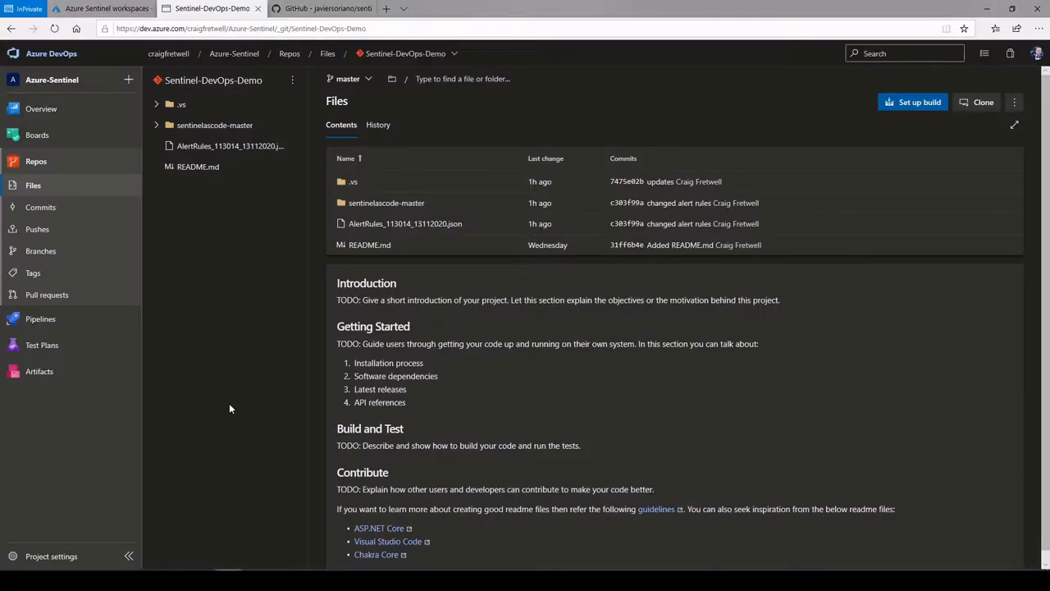
pyautogui.click(54, 28)
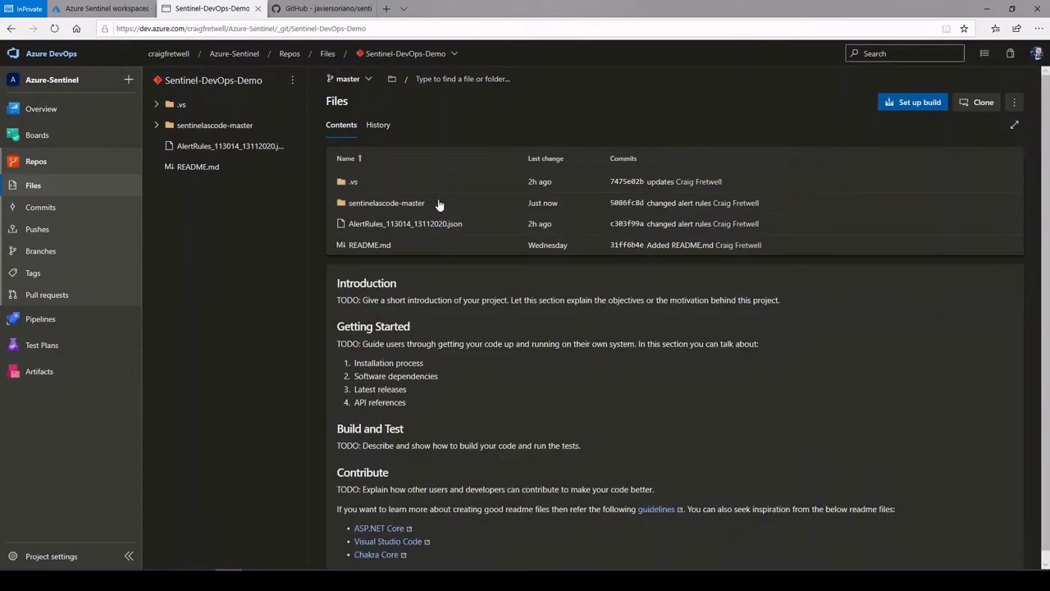
pyautogui.click(156, 126)
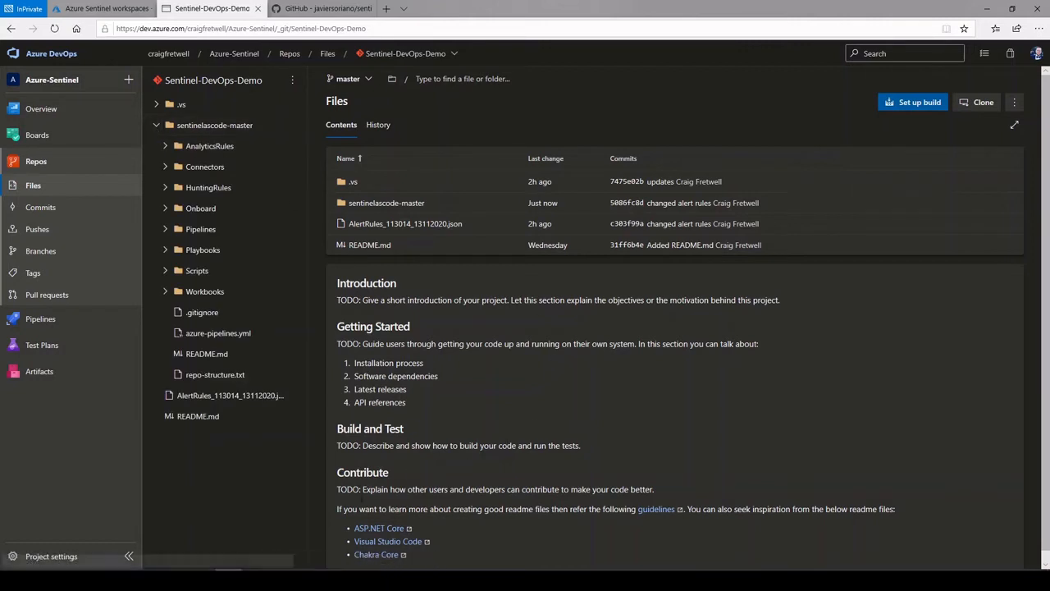
pyautogui.click(175, 580)
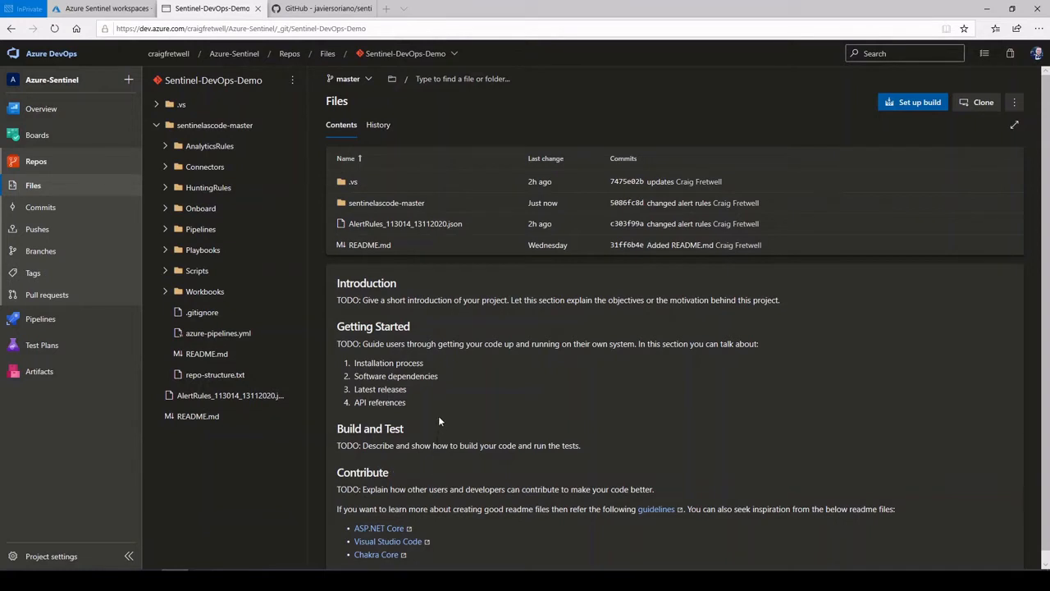
pyautogui.click(166, 149)
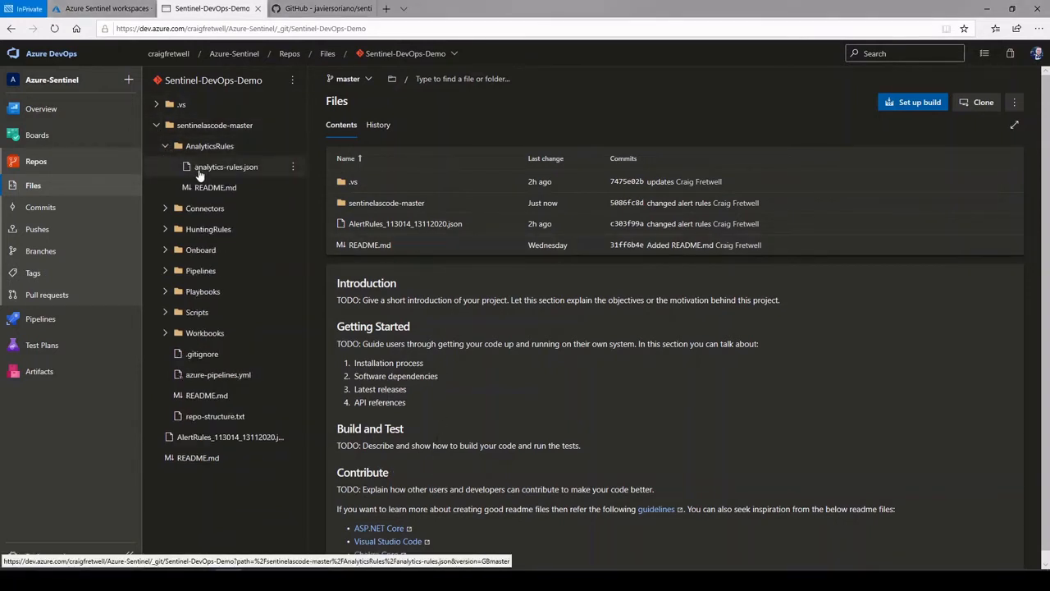
pyautogui.click(226, 167)
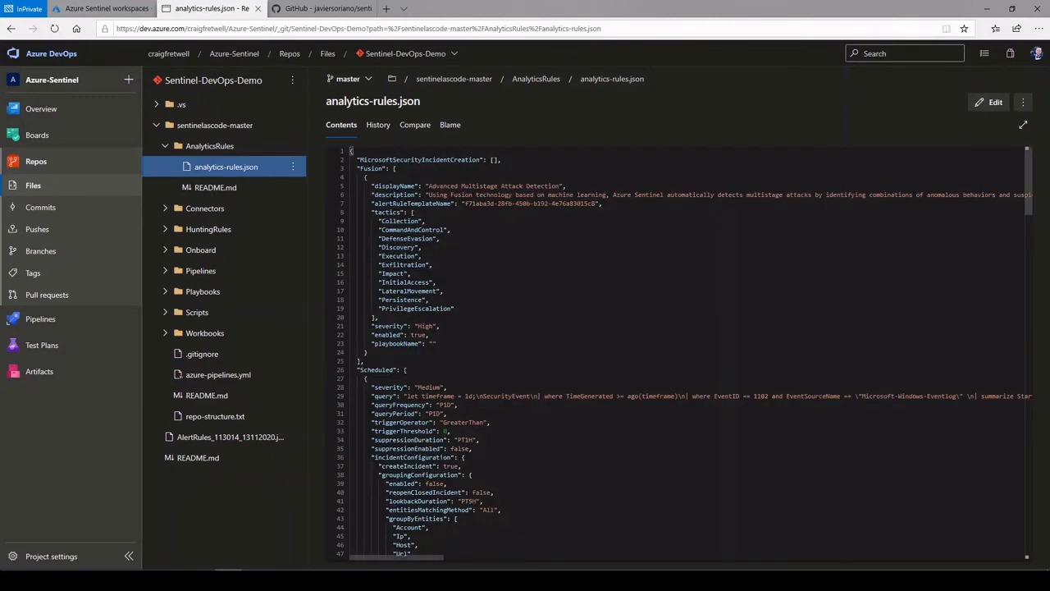
pyautogui.scroll(-3, 443, 449)
pyautogui.scroll(-7, 679, 405)
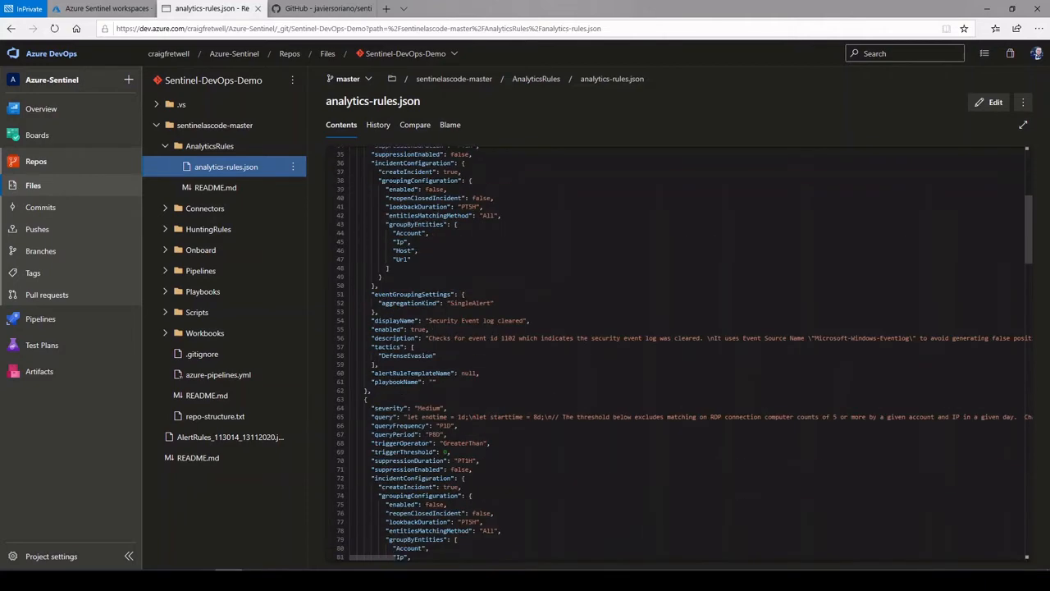
pyautogui.scroll(-14, 678, 405)
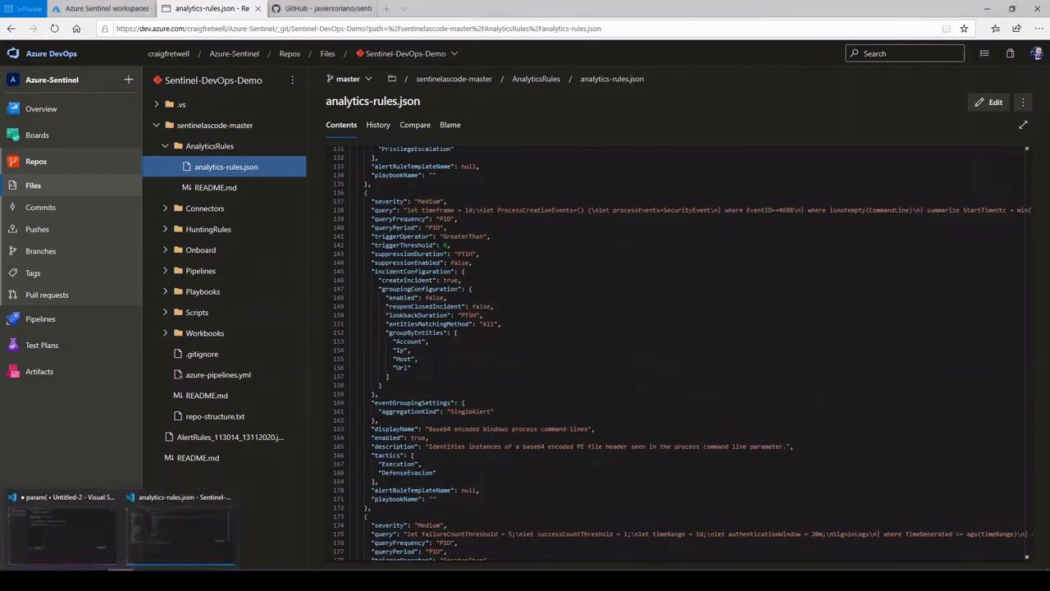
# - Return to Visual Studio Code, open CreateAnalyticsRules.ps1 from Scripts in place of analytics-rules.json, and review its $Workspace and $RulesFile parameters
pyautogui.click(182, 533)
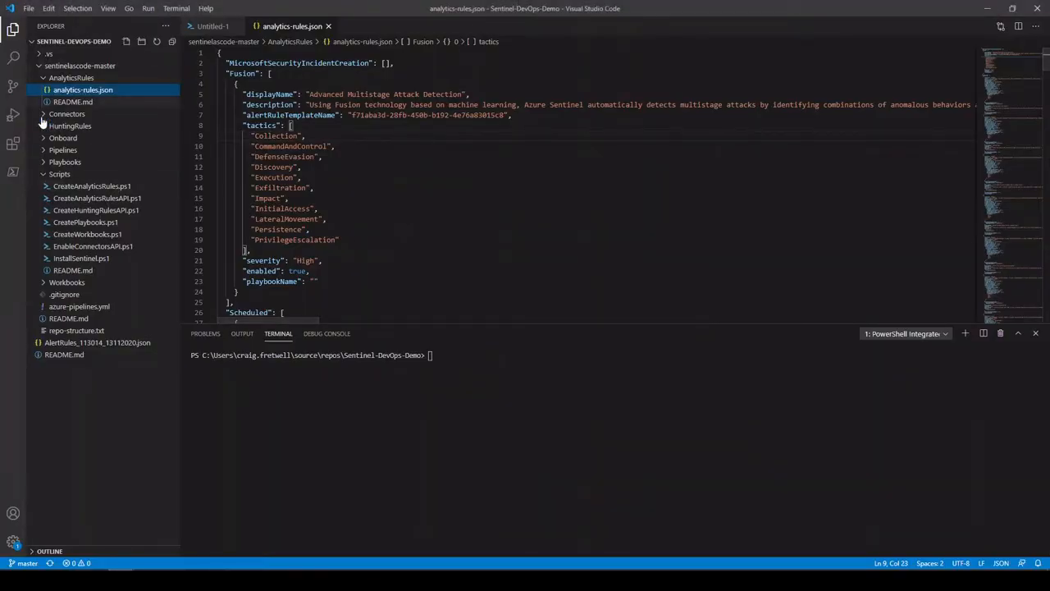
pyautogui.click(45, 174)
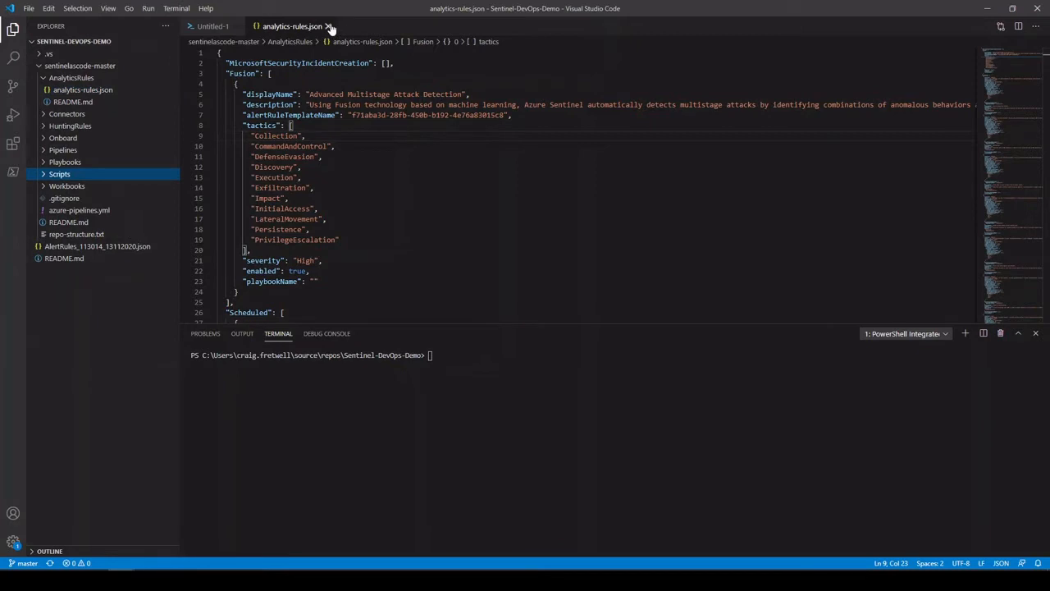
pyautogui.click(328, 26)
pyautogui.click(42, 175)
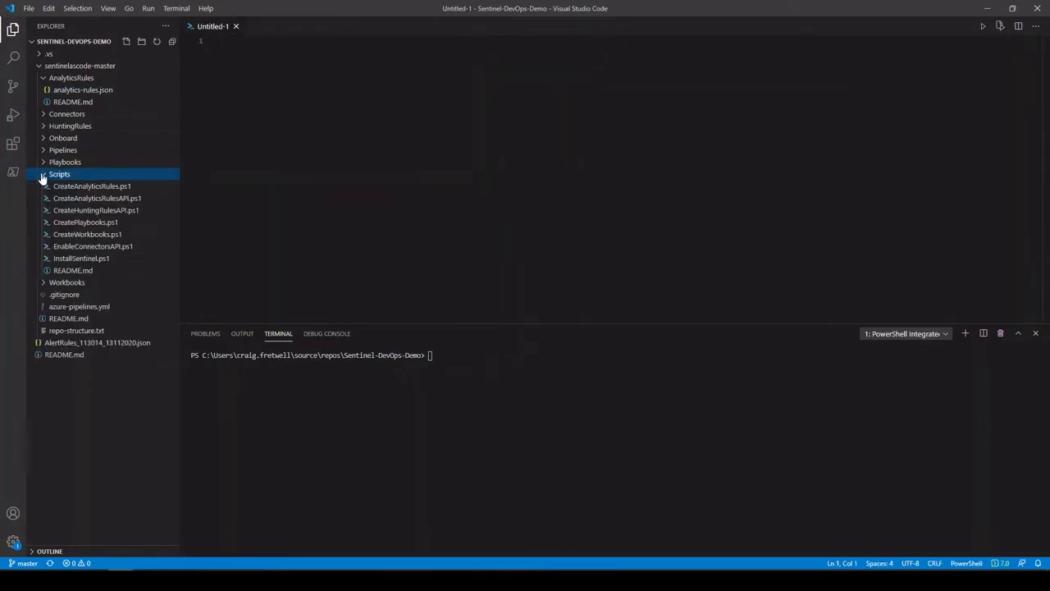
pyautogui.click(111, 189)
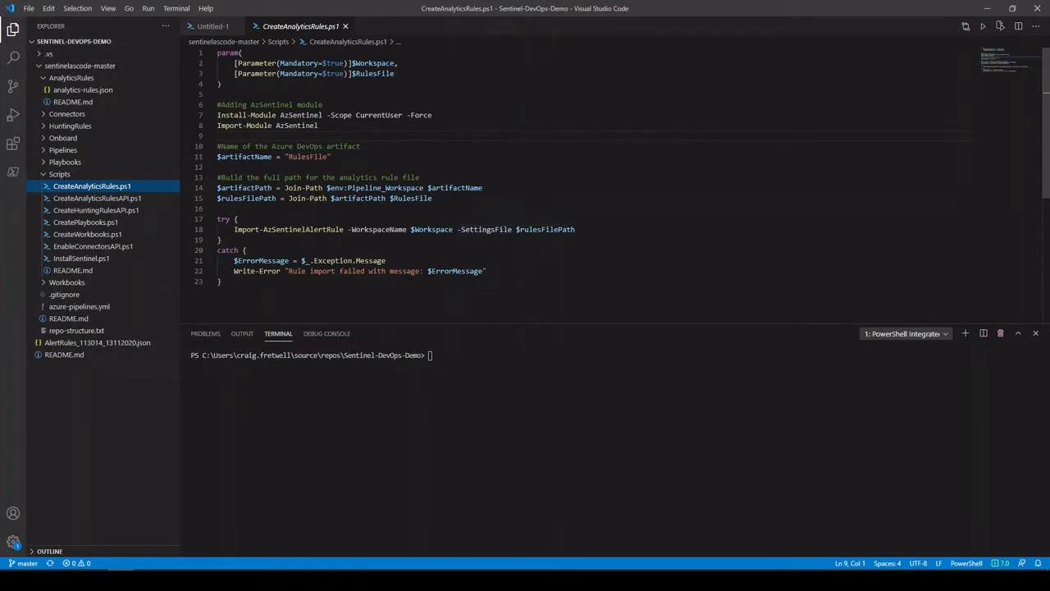
pyautogui.doubleClick(310, 27)
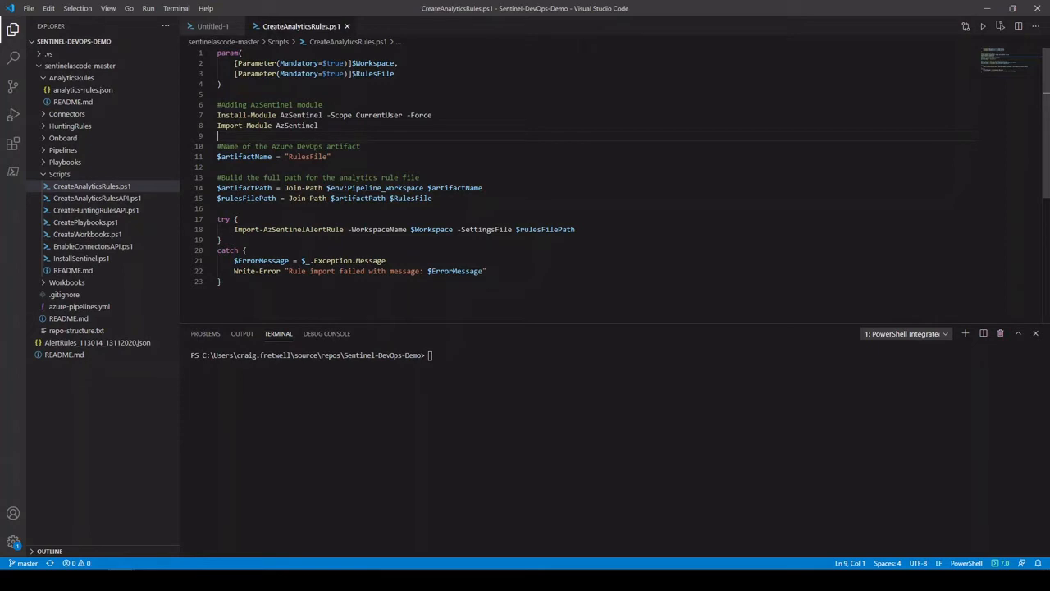
pyautogui.moveTo(399, 63); pyautogui.dragTo(352, 63)
pyautogui.click(415, 73)
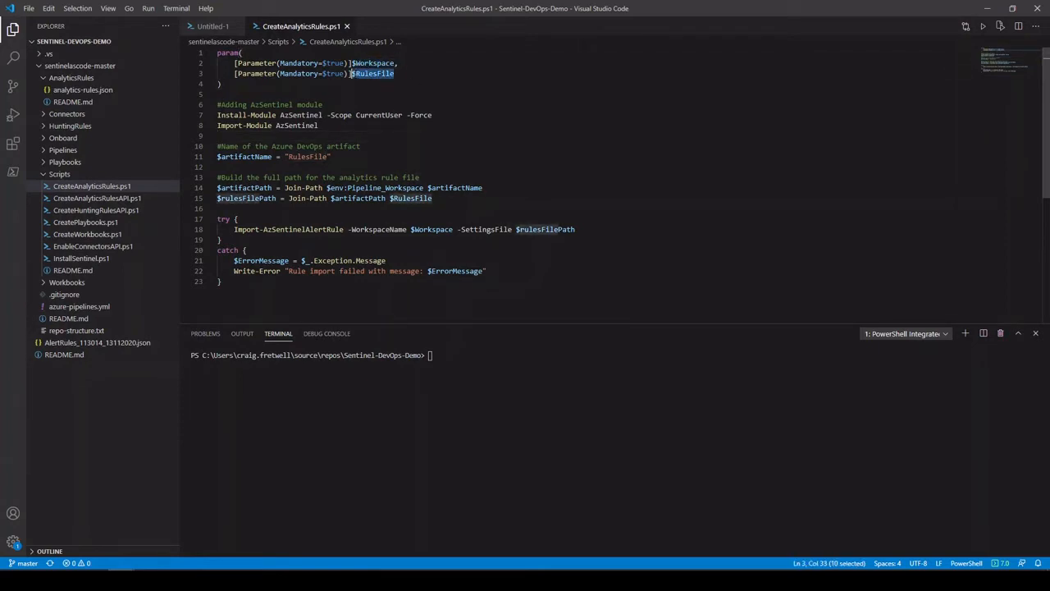
pyautogui.moveTo(399, 63); pyautogui.dragTo(356, 63)
pyautogui.click(418, 64)
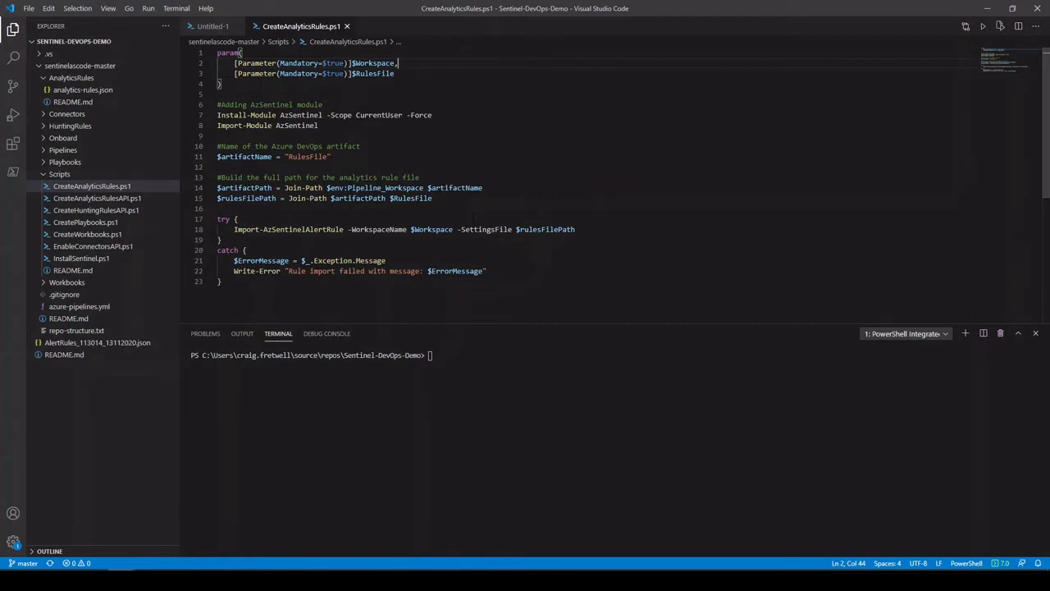
# - Comment out the $artifactName, $artifactPath and $rulesFilePath assignments in CreateAnalyticsRules.ps1
pyautogui.click(218, 157)
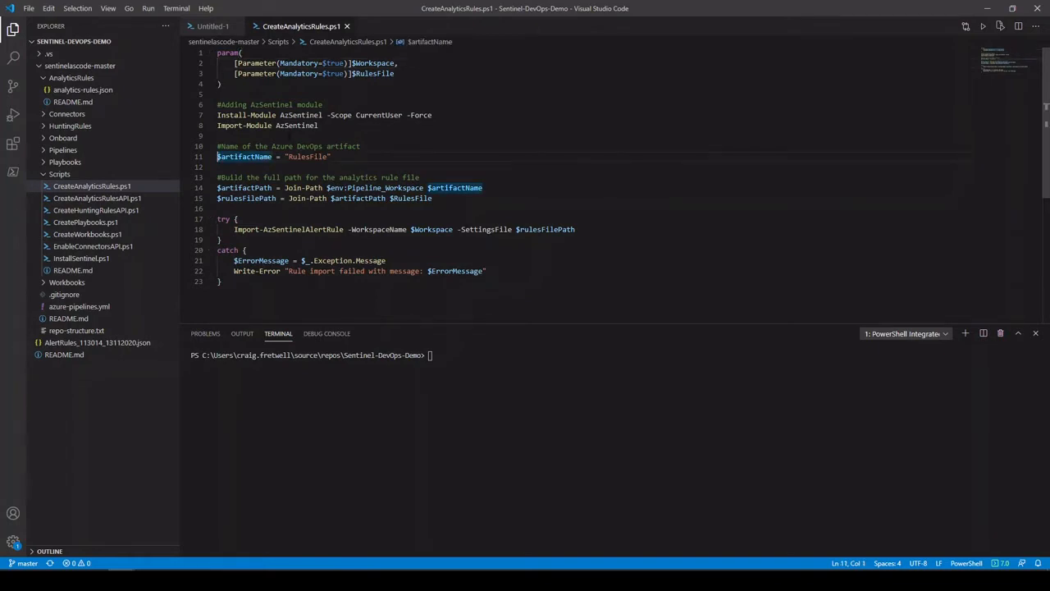
pyautogui.write('#')
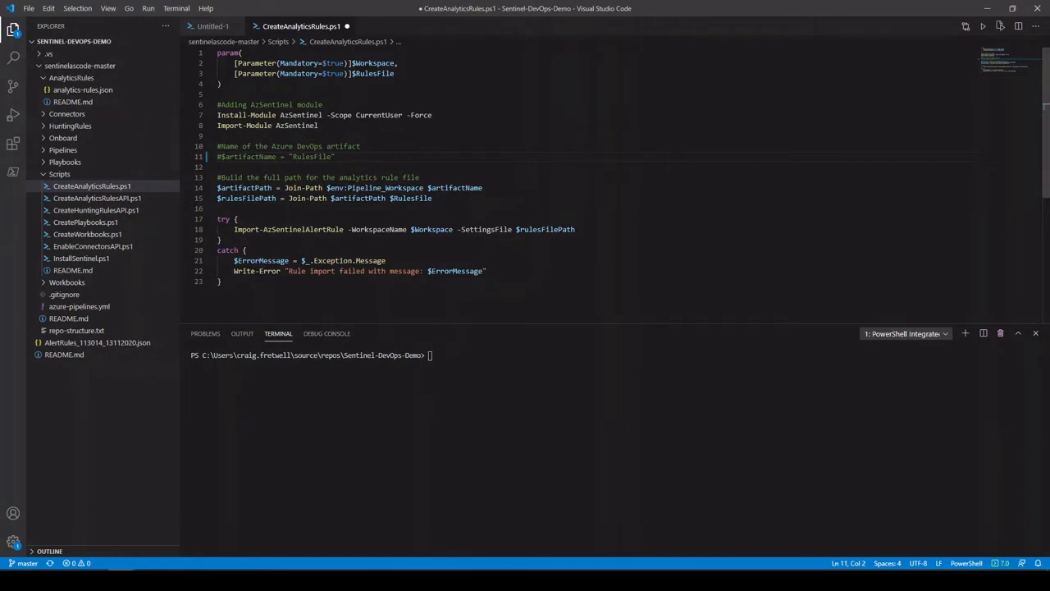
pyautogui.click(218, 189)
pyautogui.write('#')
pyautogui.press('Down')
pyautogui.press('Home')
pyautogui.write('#')
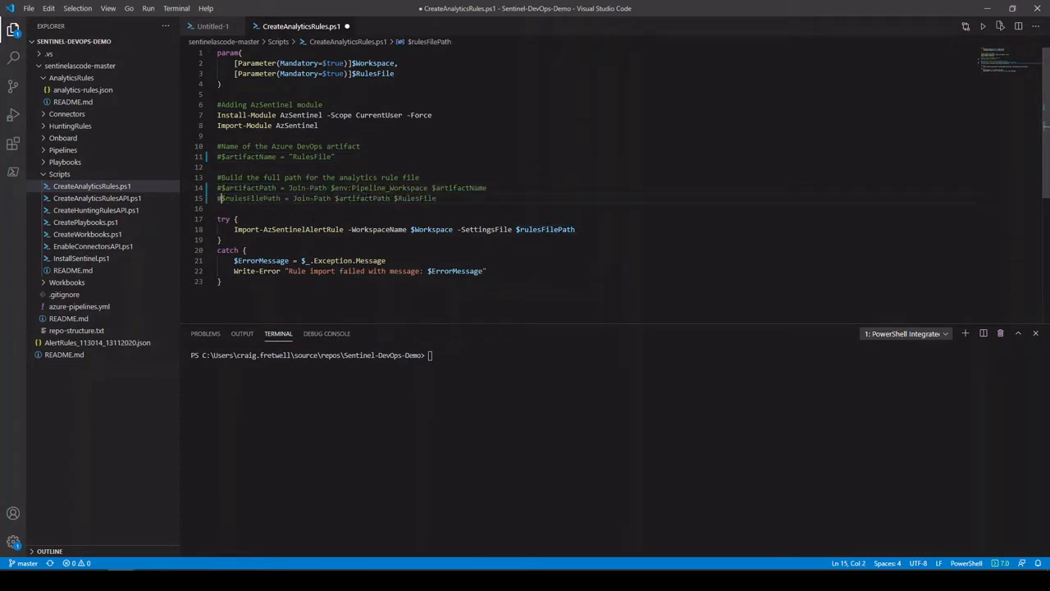
# - Change the -SettingsFile argument of Import-AzSentinelAlertRule to $RulesFile, matching the parameter's capitalization, and save the script
pyautogui.click(611, 233)
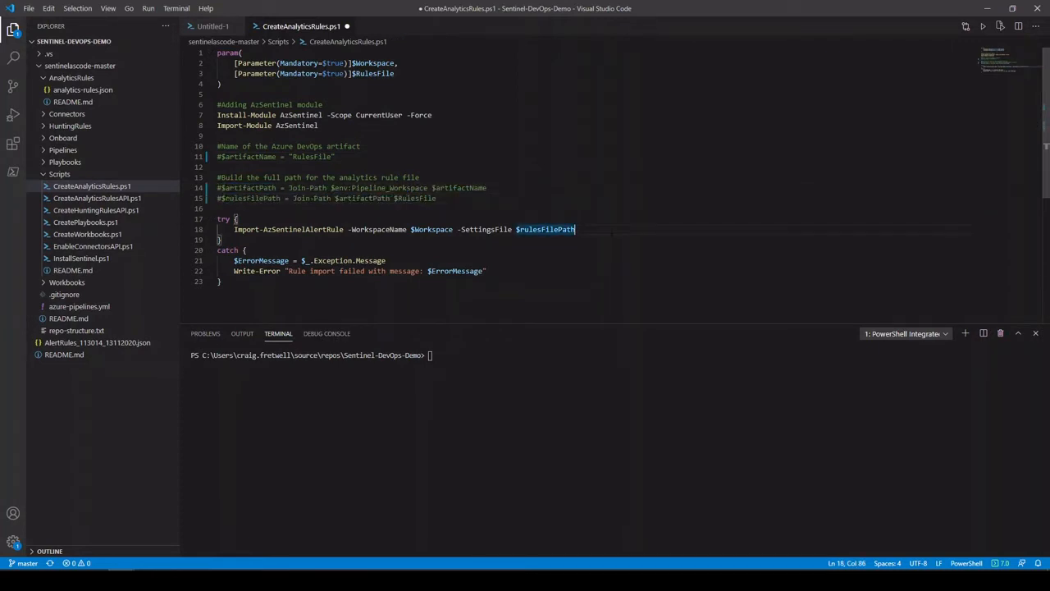
pyautogui.press('BackSpace')
pyautogui.press('BackSpace')
pyautogui.press('BackSpace')
pyautogui.press('BackSpace')
pyautogui.moveTo(394, 73); pyautogui.dragTo(353, 73)
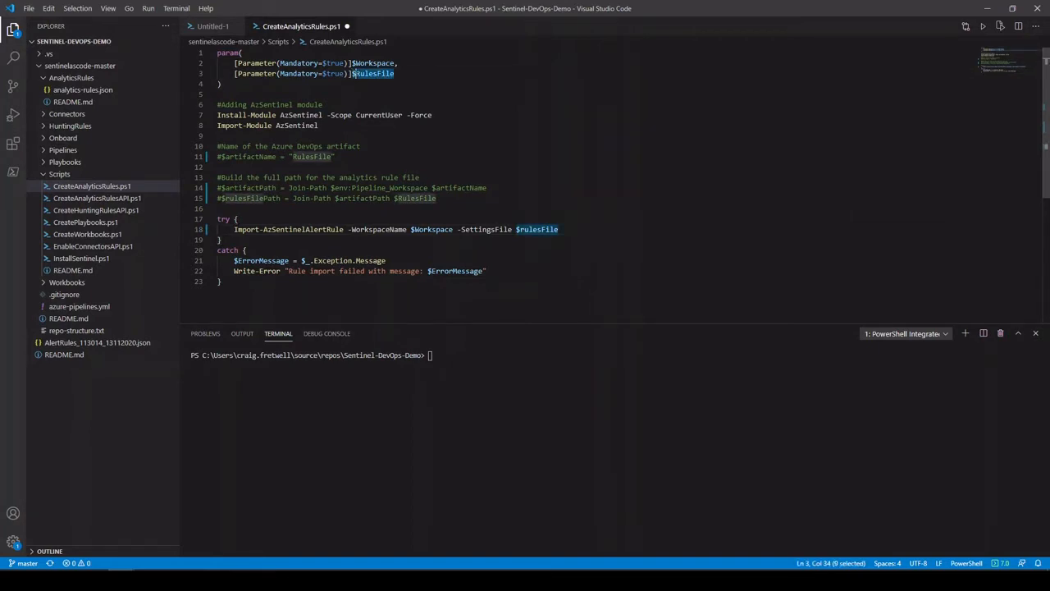
pyautogui.rightClick(534, 232)
pyautogui.press('Escape')
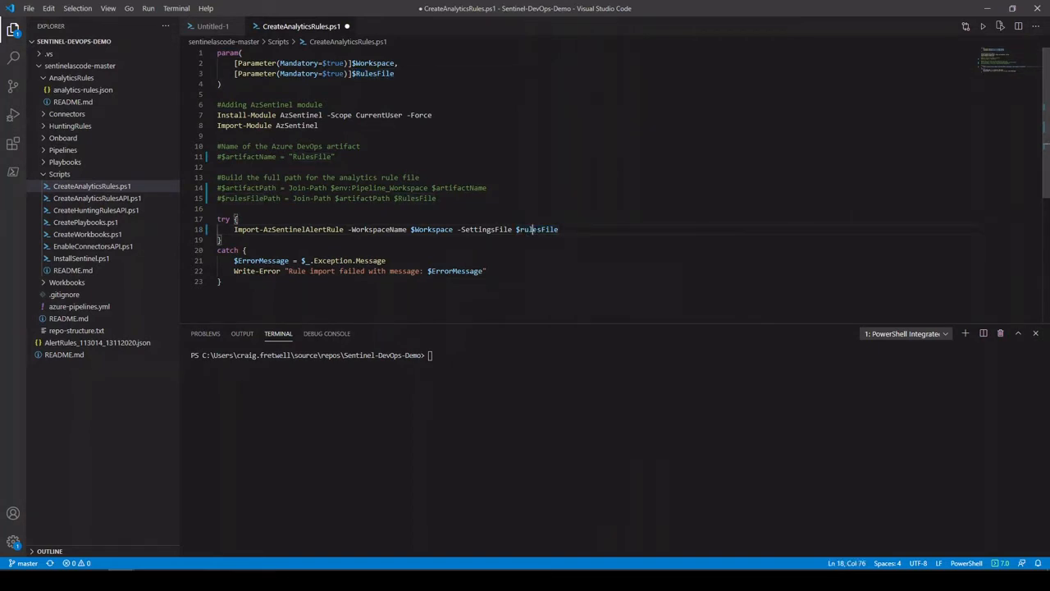
pyautogui.press('BackSpace')
pyautogui.write('R')
pyautogui.click(491, 188)
pyautogui.hotkey('ctrl', 's')
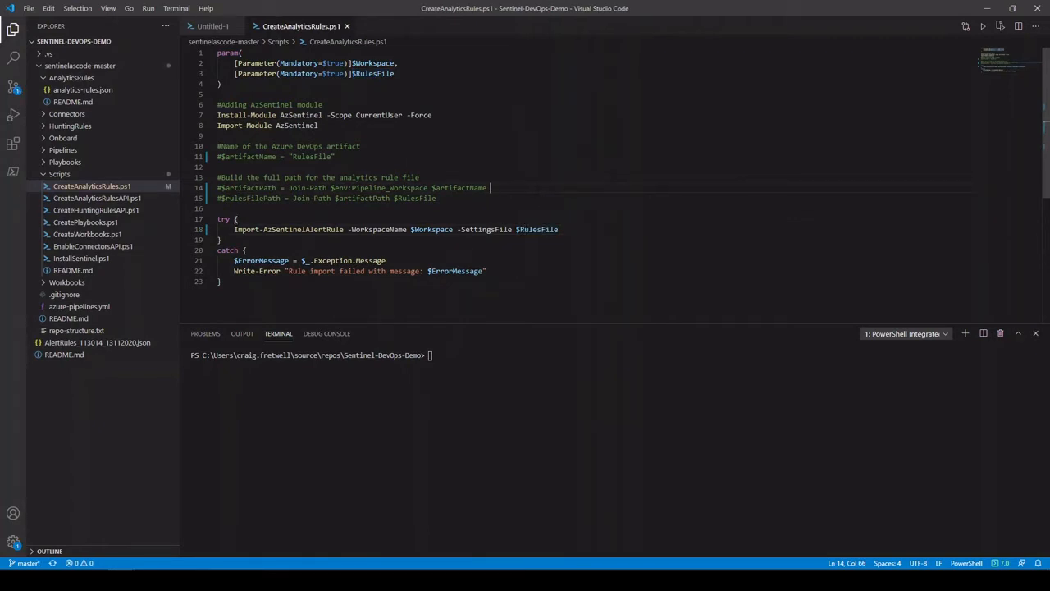
# - Commit the script change with the message "changed alert rule powershell" and switch to the Sentinel-DevOps-Demo repository in Azure DevOps
pyautogui.click(13, 86)
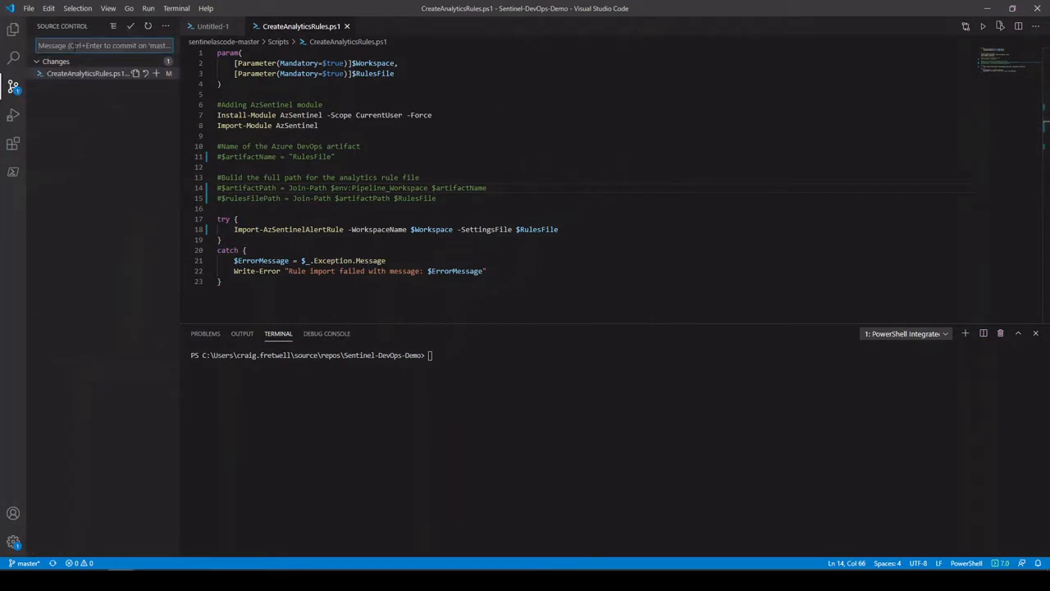
pyautogui.write('changed alert rule powershell')
pyautogui.click(131, 28)
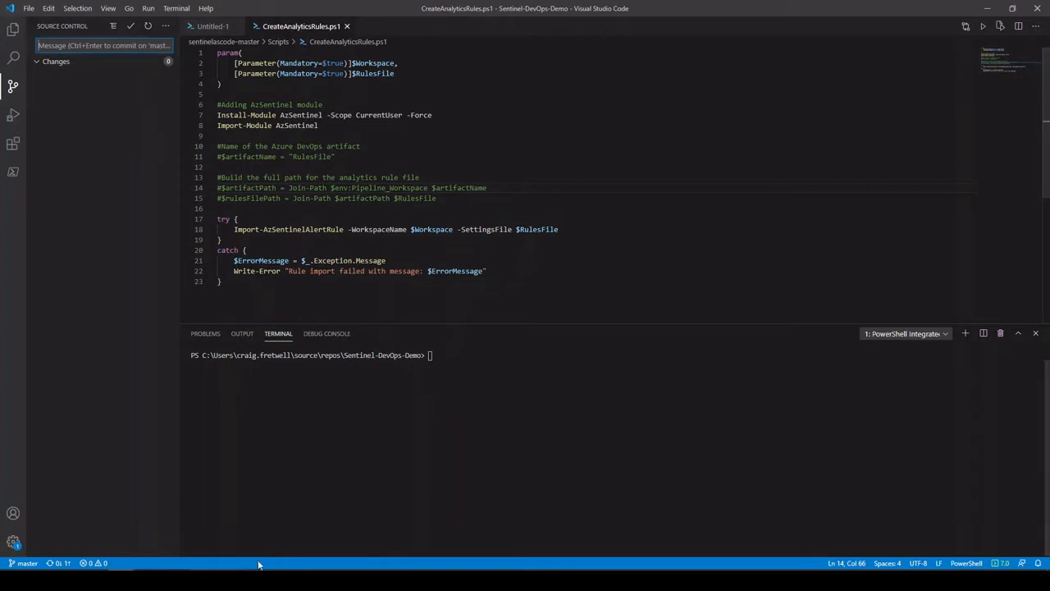
pyautogui.click(279, 578)
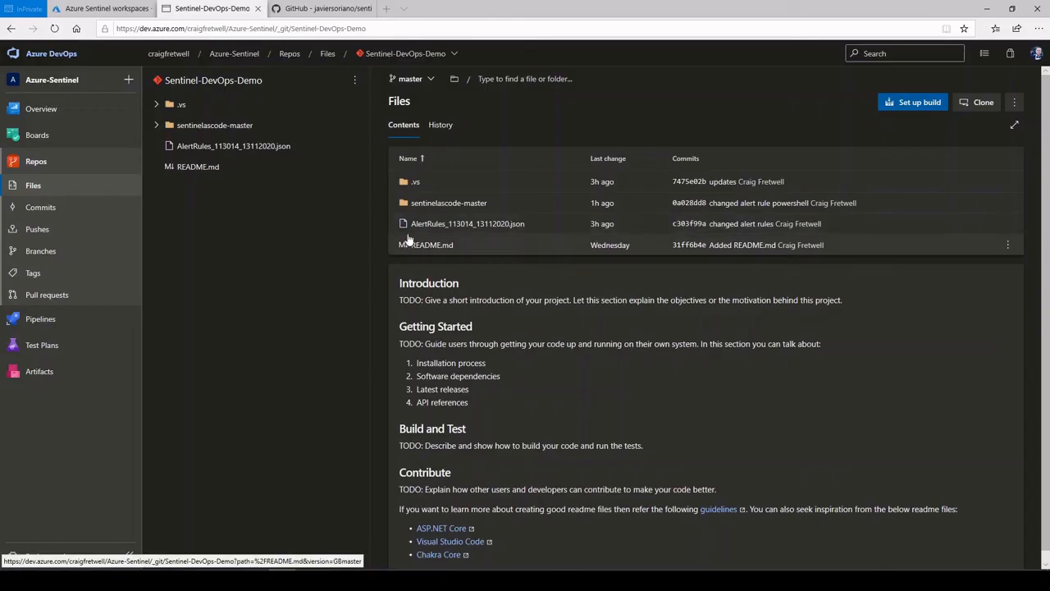
# - Open CreateAnalyticsRules.ps1 from sentinelascode-master/Scripts in the repository and review its commented-out lines and $Workspace parameter
pyautogui.click(165, 125)
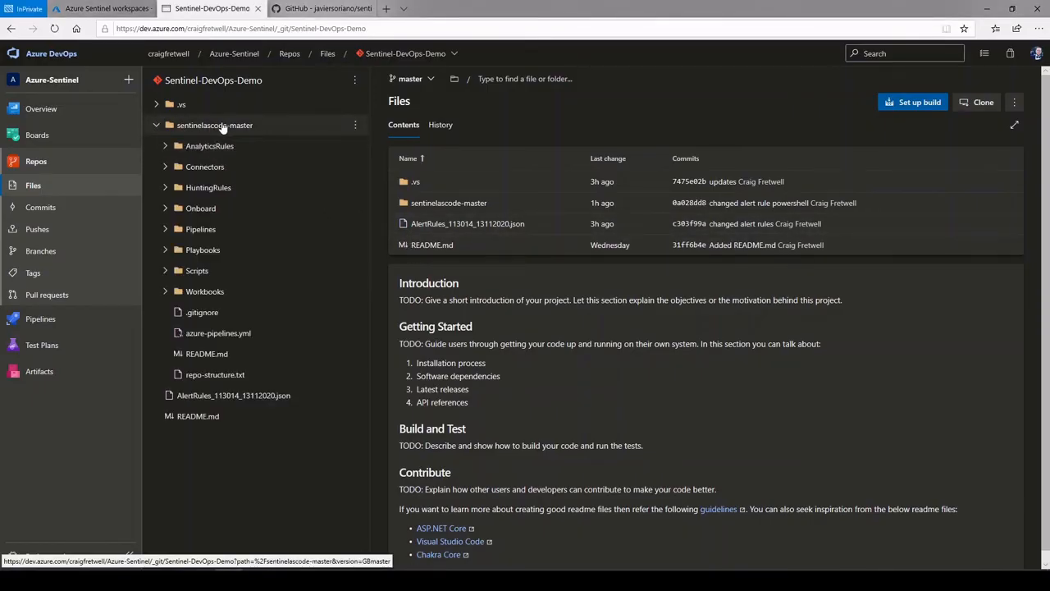
pyautogui.click(168, 273)
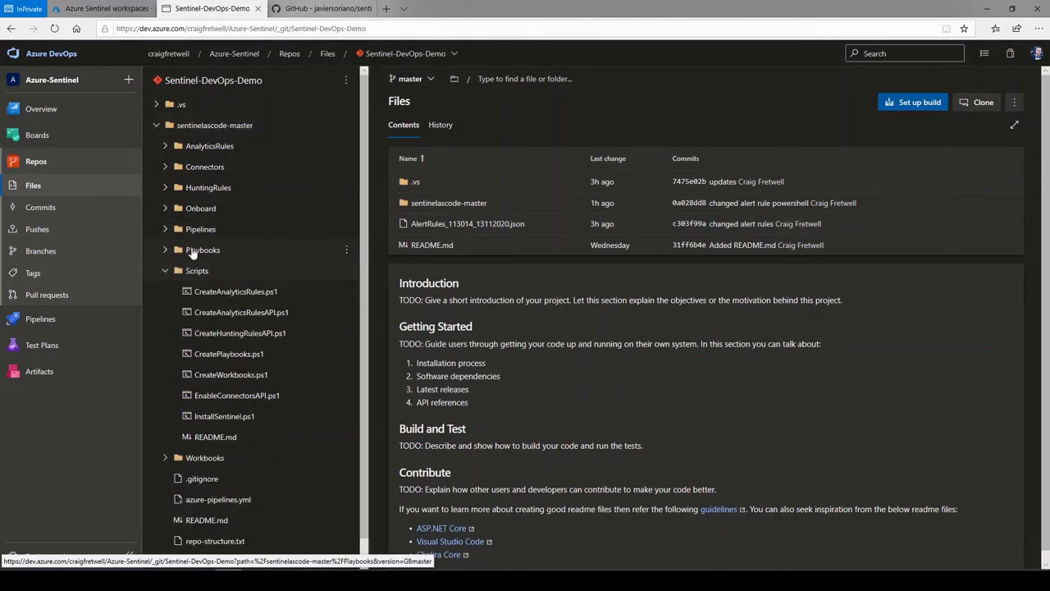
pyautogui.click(255, 295)
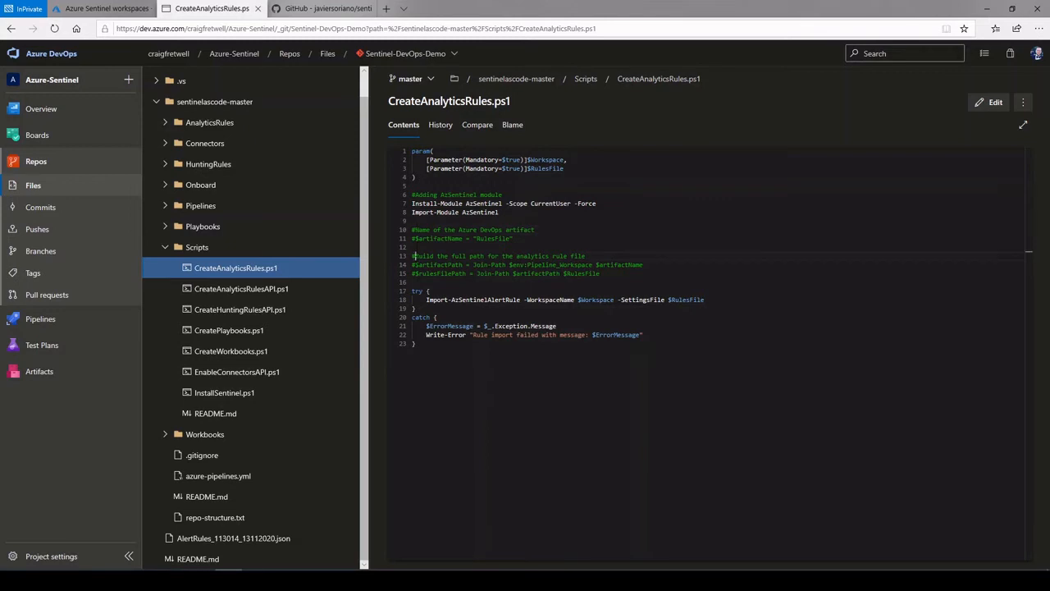
pyautogui.click(416, 265)
pyautogui.moveTo(564, 160); pyautogui.dragTo(528, 160)
pyautogui.click(606, 163)
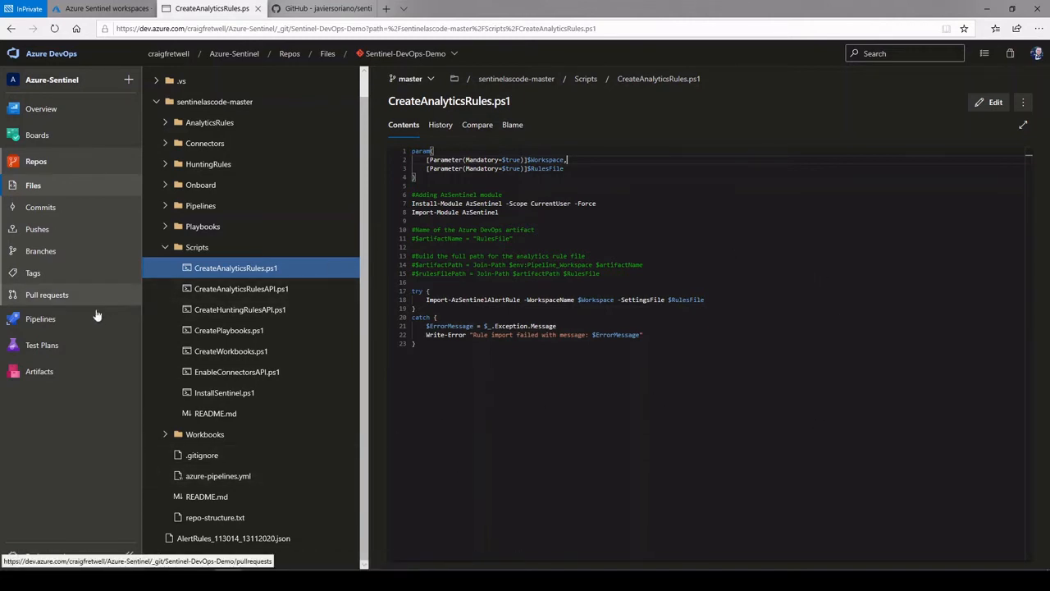
# - Create a new variable group in the Pipelines library and name it Az-Sentinel
pyautogui.click(29, 319)
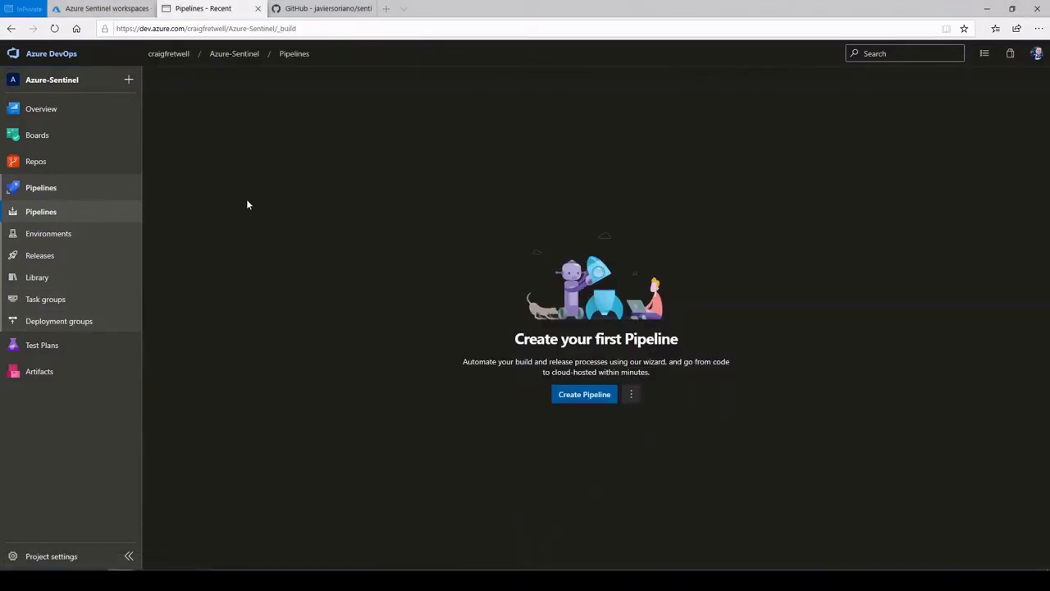
pyautogui.click(102, 278)
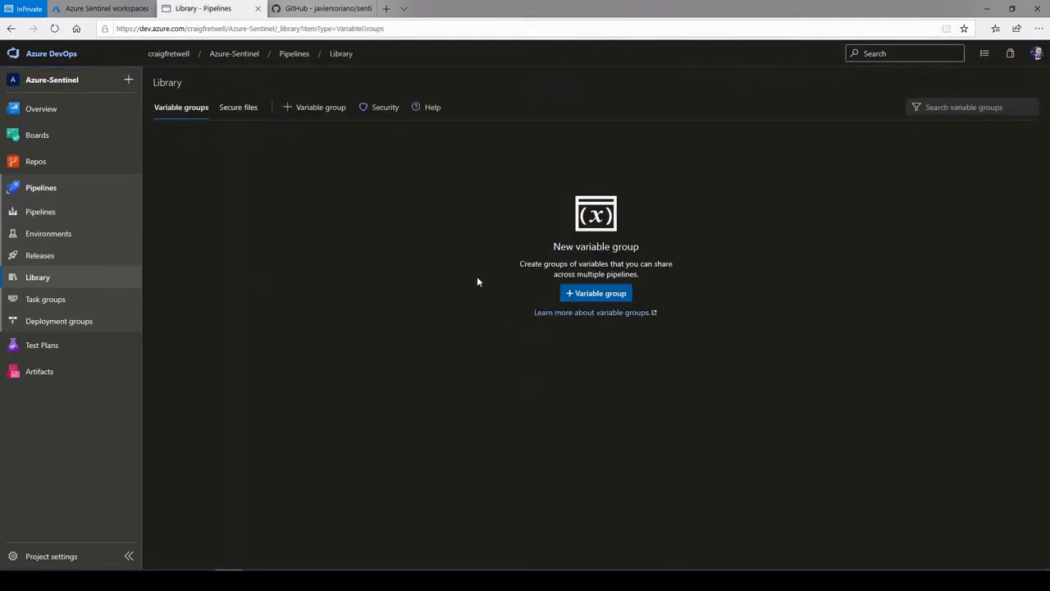
pyautogui.click(616, 297)
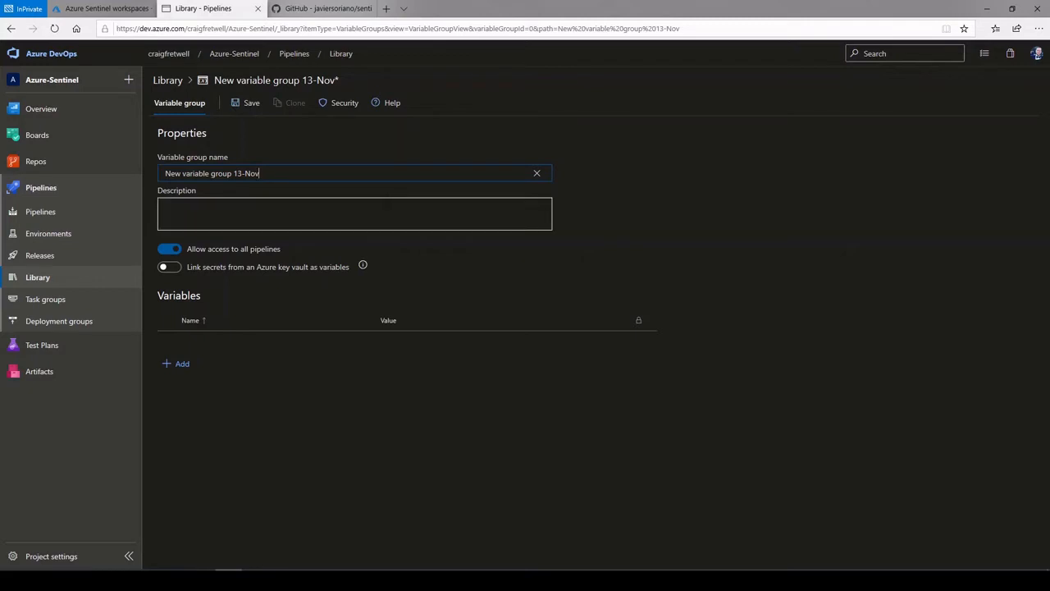
pyautogui.moveTo(29, 169)
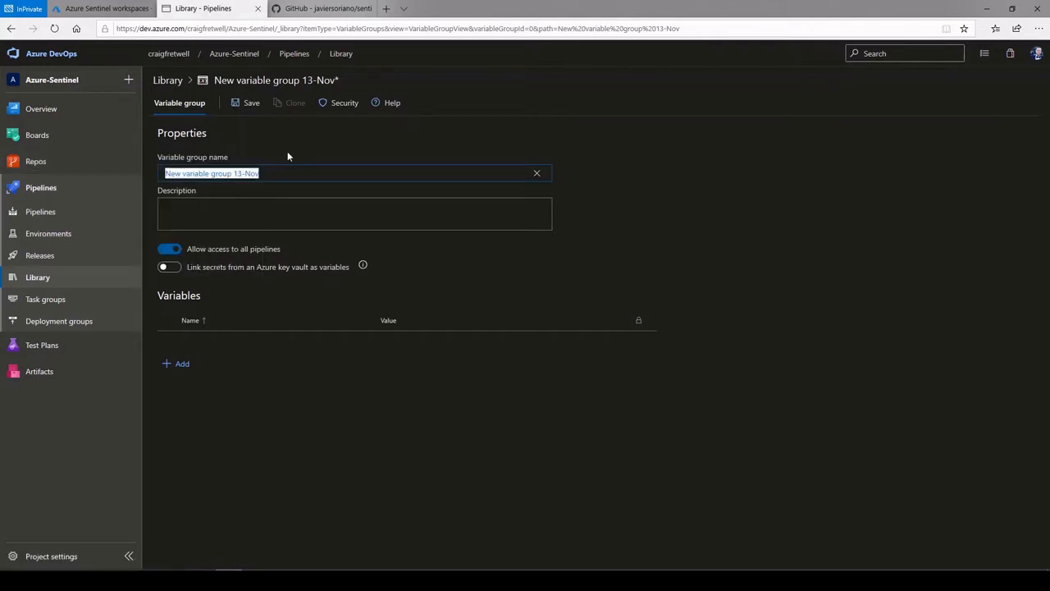
pyautogui.tripleClick(287, 174)
pyautogui.write('Az-Sentinel')
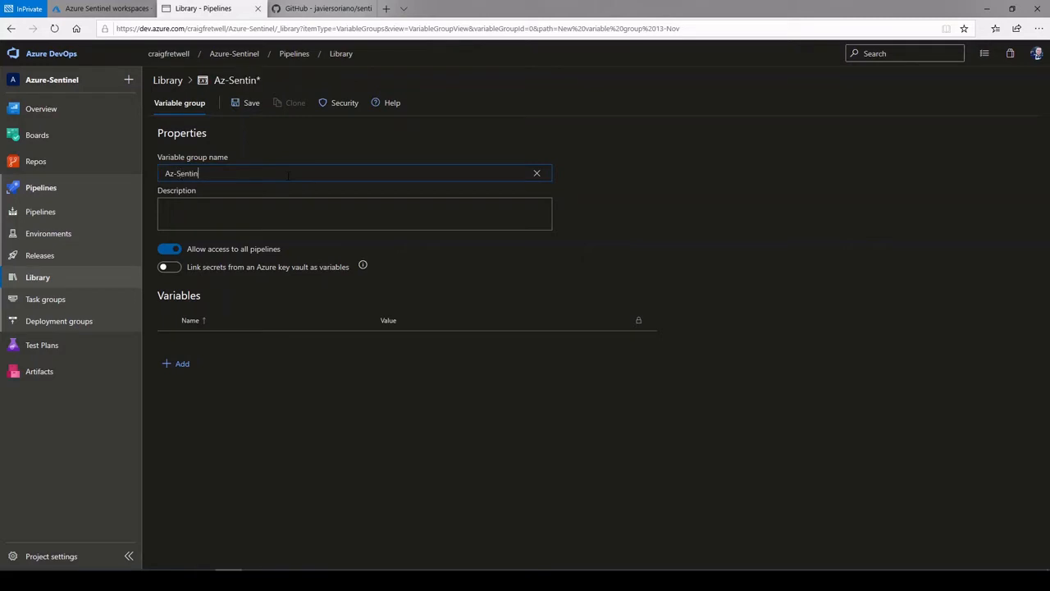
# - Add a variable named Workspace to the group, using the workspace name logtestspace01 copied from the Azure portal as its value
pyautogui.click(174, 364)
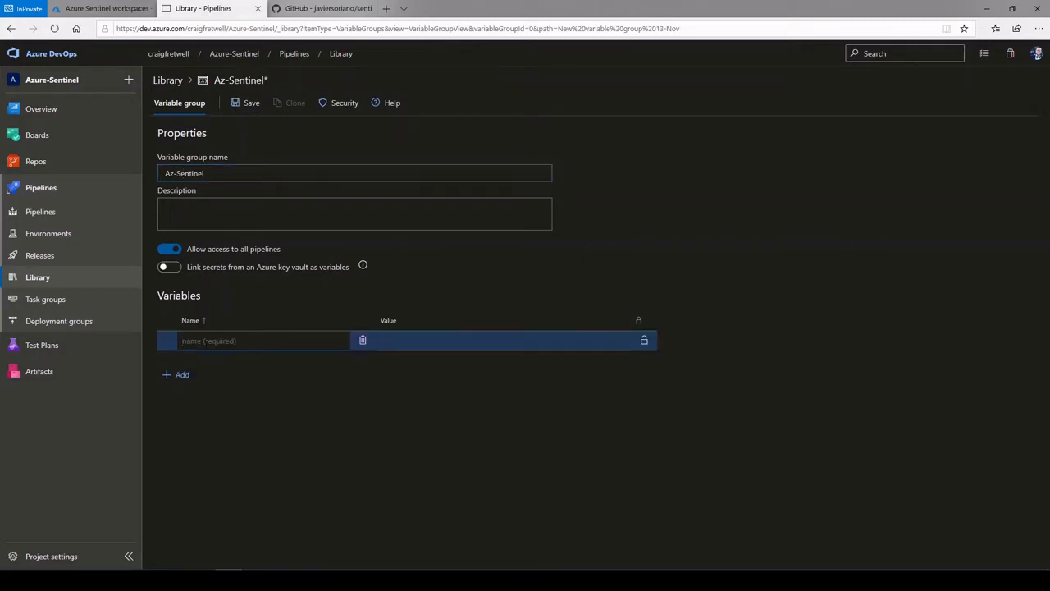
pyautogui.write('Workspaces')
pyautogui.press('BackSpace')
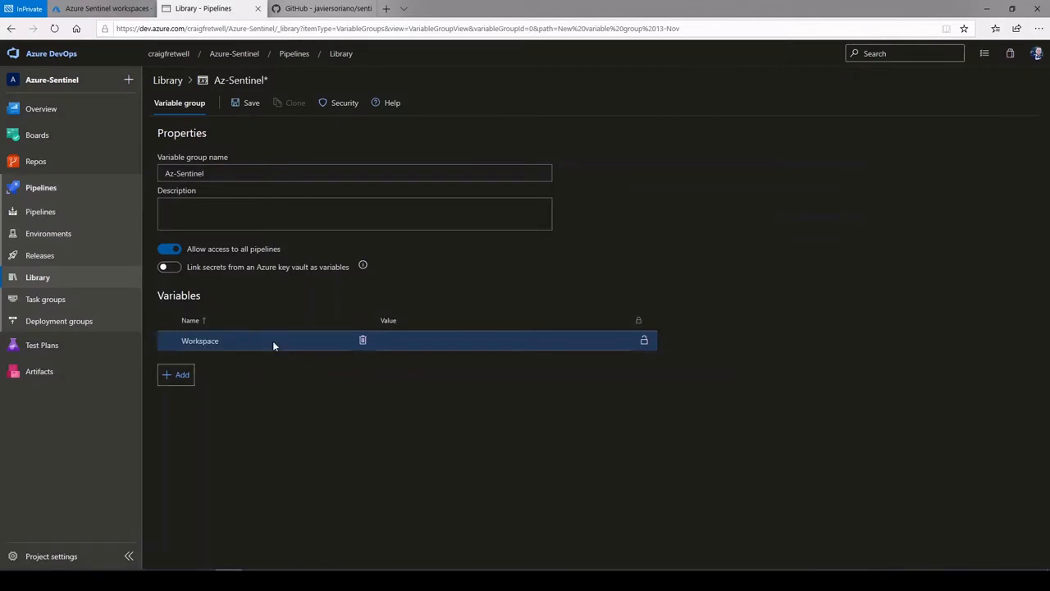
pyautogui.click(398, 346)
pyautogui.click(105, 8)
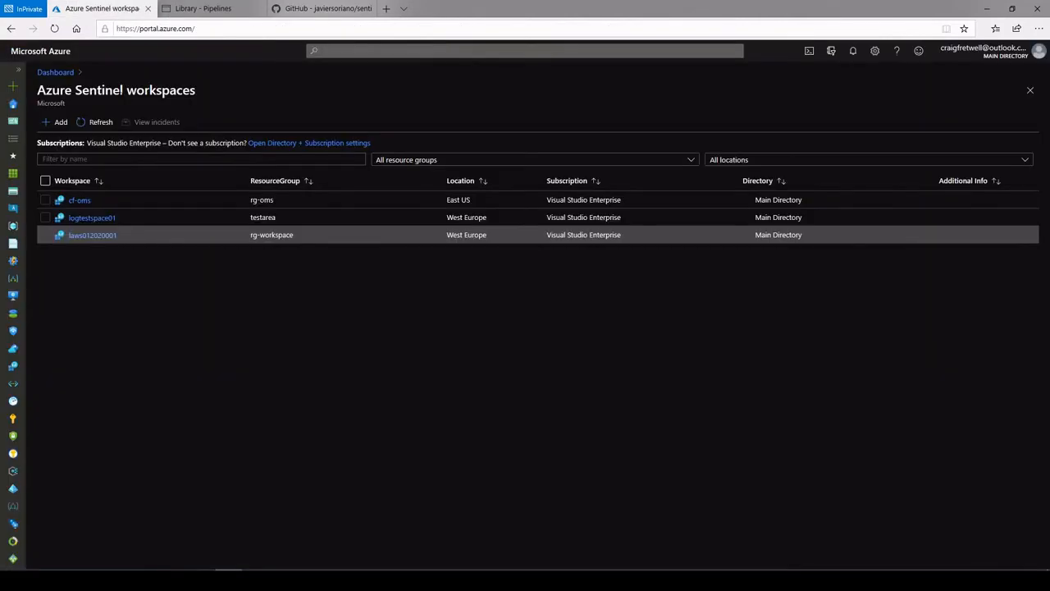
pyautogui.moveTo(123, 219); pyautogui.dragTo(70, 223)
pyautogui.hotkey('ctrl', 'c')
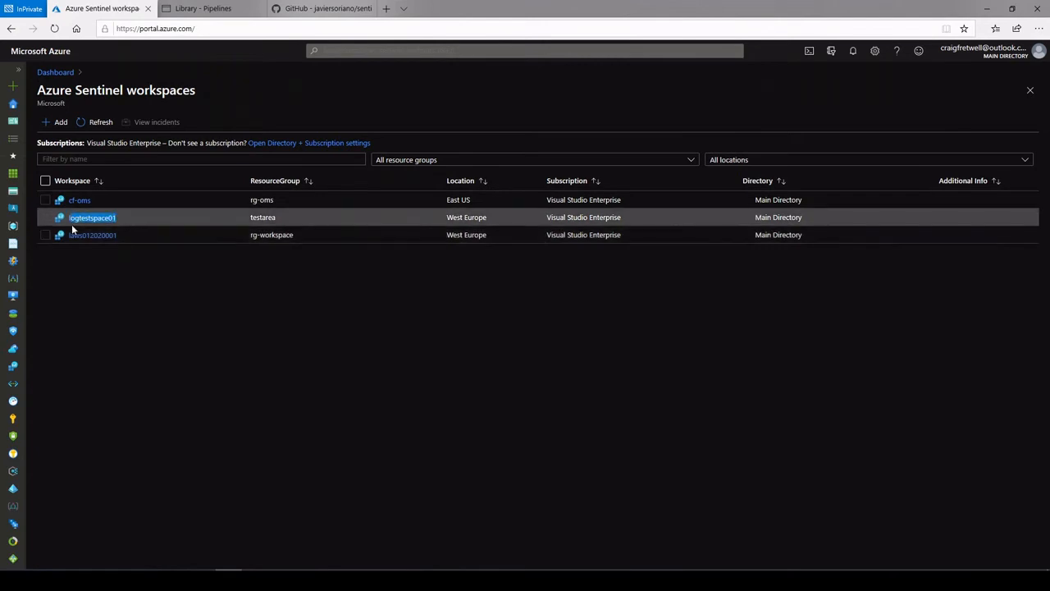
pyautogui.click(203, 9)
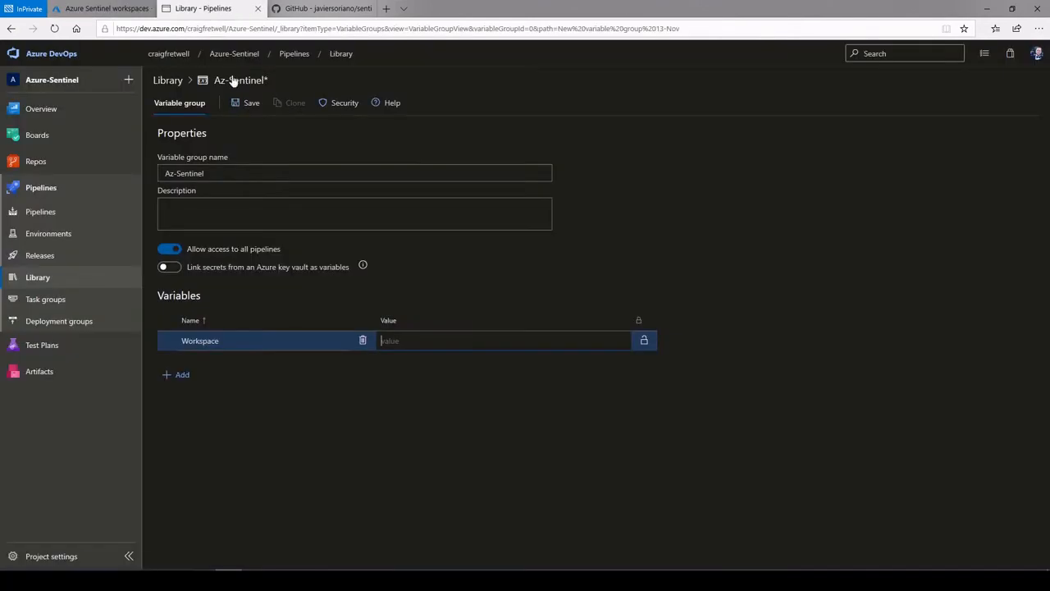
pyautogui.hotkey('ctrl', 'v')
# - Check the active analytics rules of the logtestspace01 workspace in Azure Sentinel and return to the variable group
pyautogui.click(105, 8)
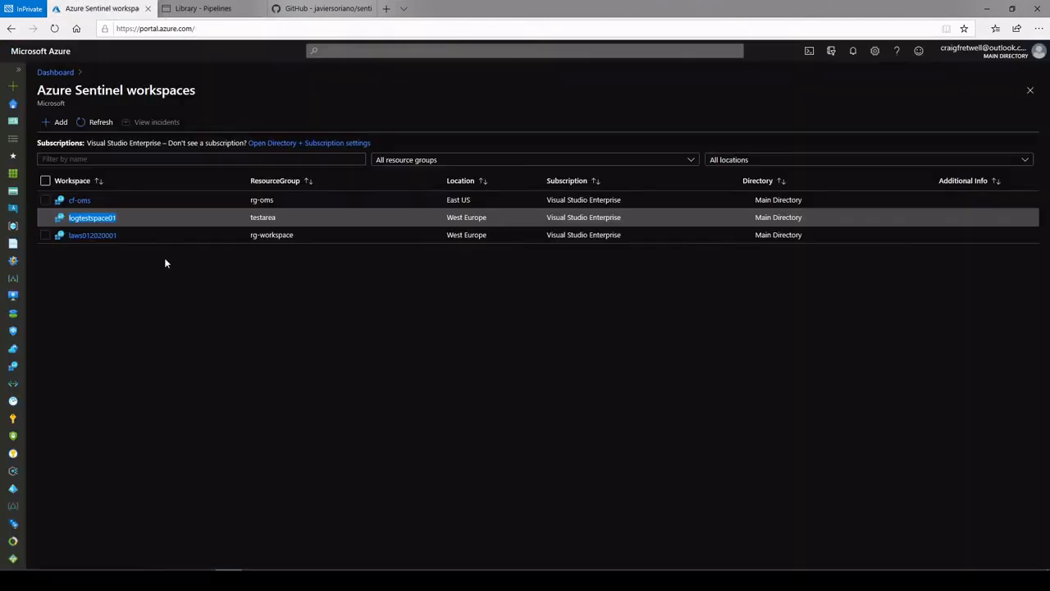
pyautogui.click(105, 220)
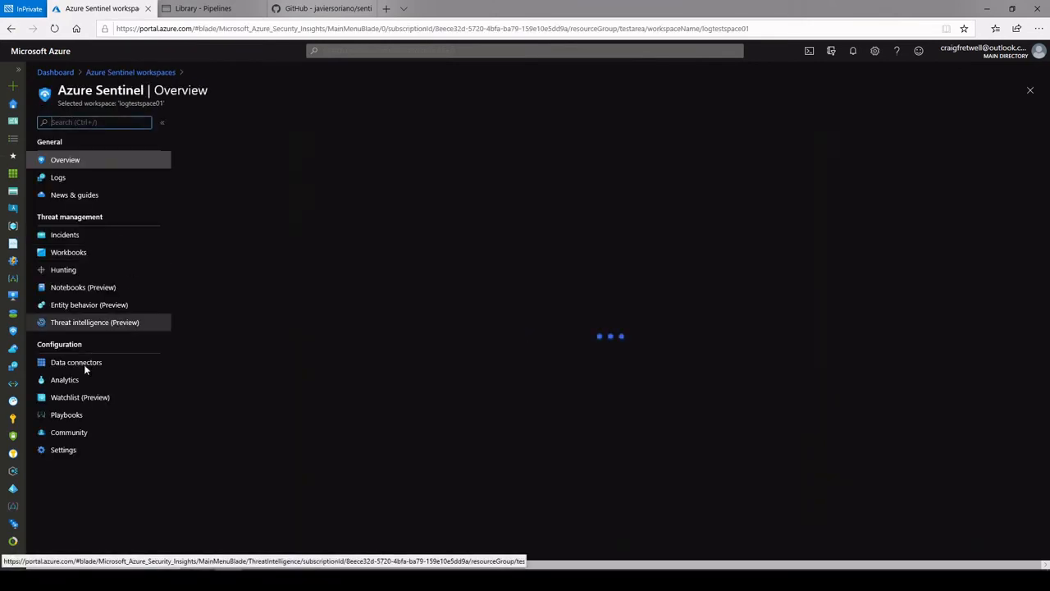
pyautogui.click(78, 385)
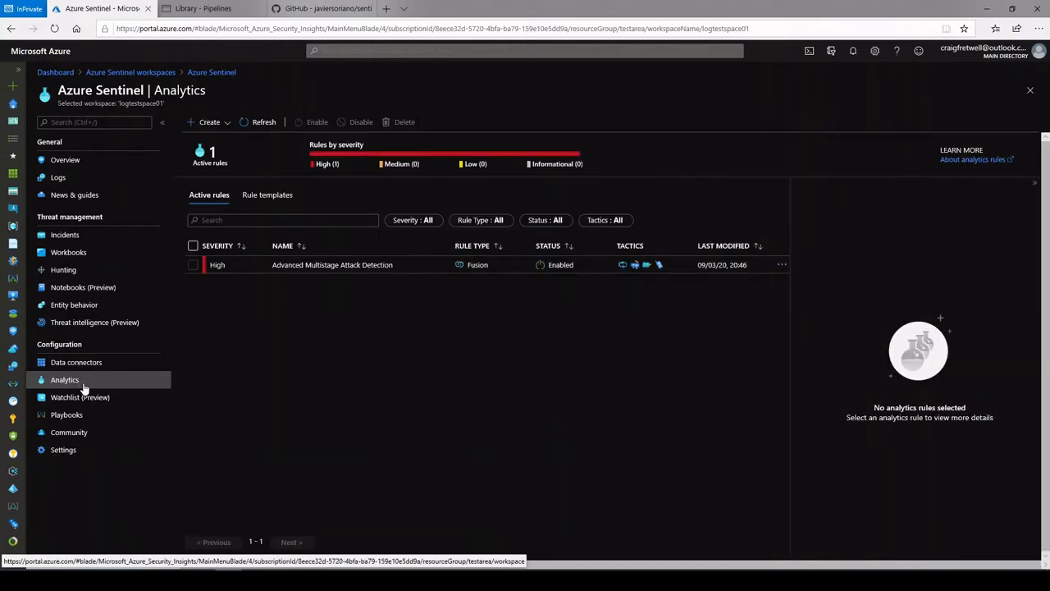
pyautogui.click(193, 9)
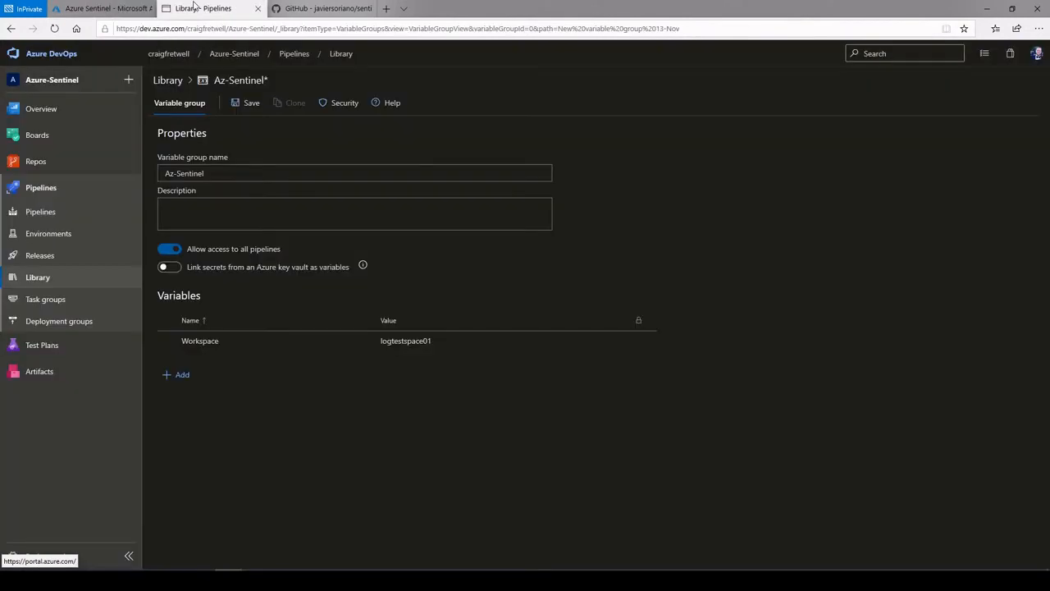
# - Add a second variable named Workspace2 and rename the first variable to Workspace1
pyautogui.click(181, 376)
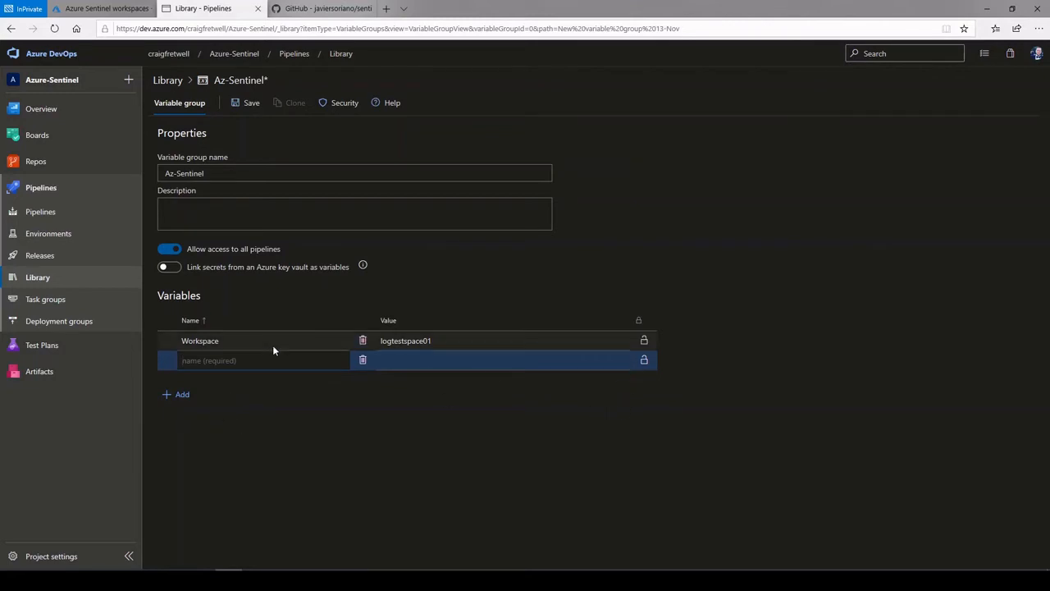
pyautogui.click(294, 368)
pyautogui.write('Workspace2')
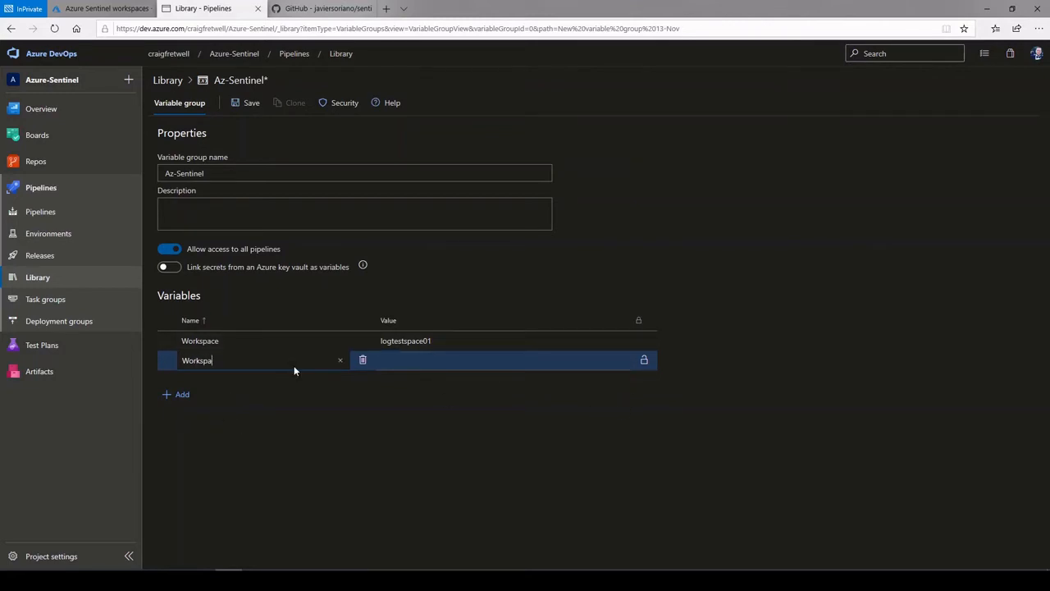
pyautogui.click(283, 343)
pyautogui.write('1')
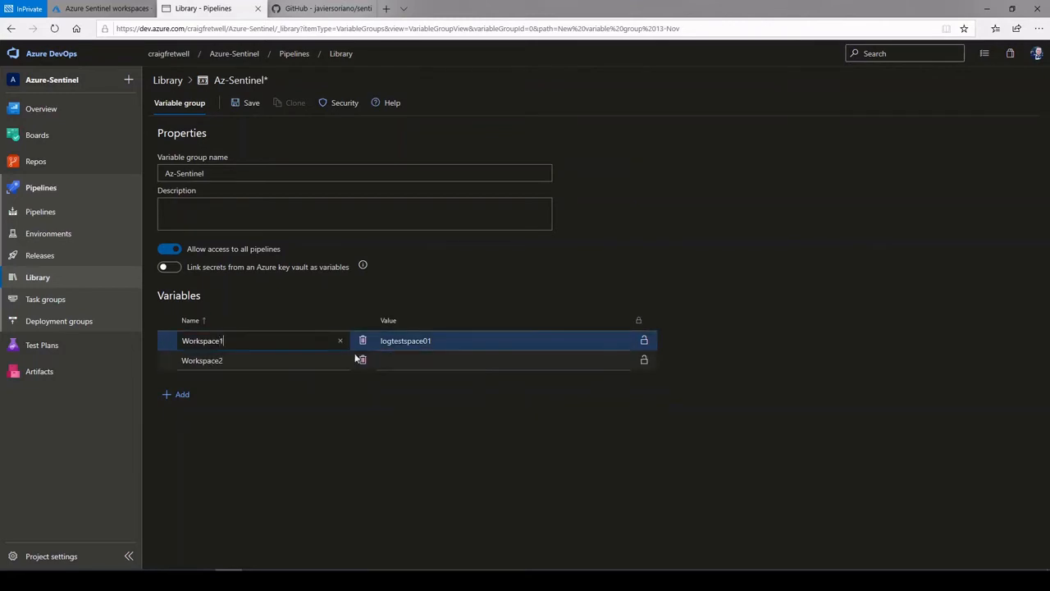
# - Set Workspace2 to laws012020001, copied from the Azure Sentinel workspaces list, and save the variable group
pyautogui.click(424, 361)
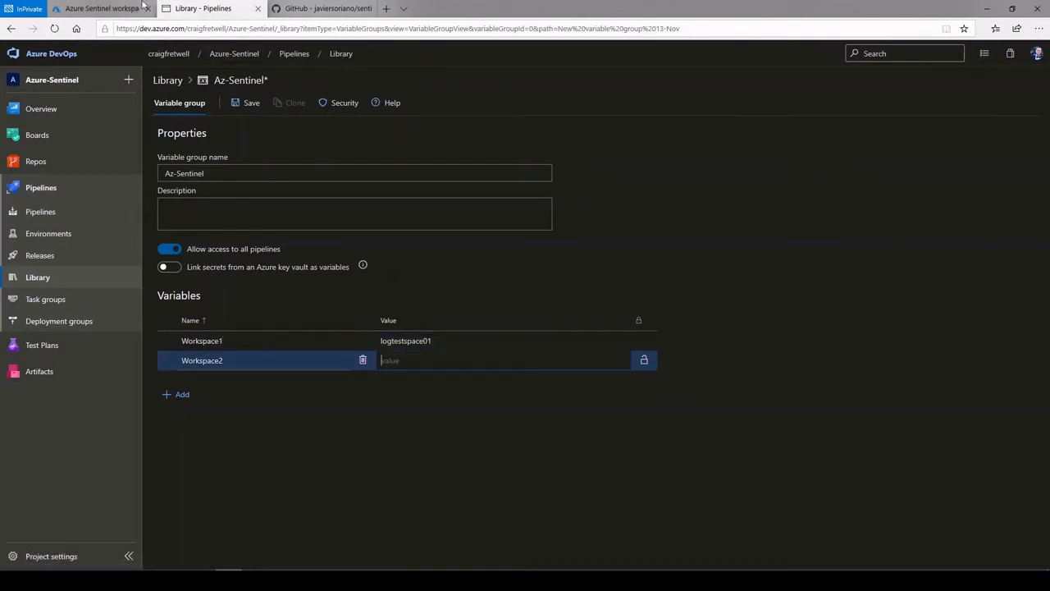
pyautogui.click(102, 8)
pyautogui.moveTo(134, 236); pyautogui.dragTo(70, 239)
pyautogui.hotkey('ctrl', 'c')
pyautogui.click(203, 8)
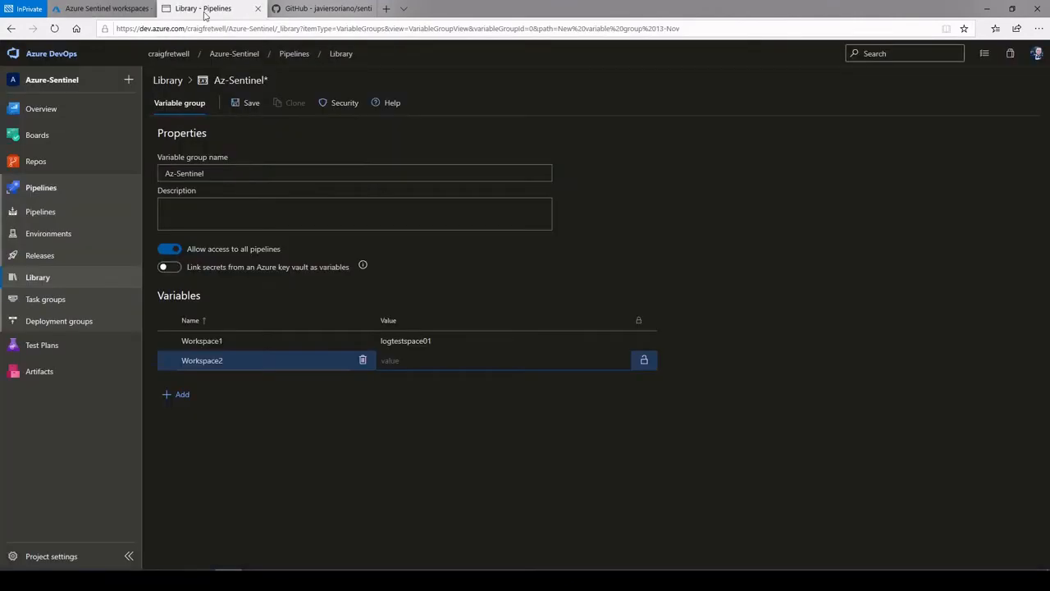
pyautogui.hotkey('ctrl', 'v')
pyautogui.click(456, 433)
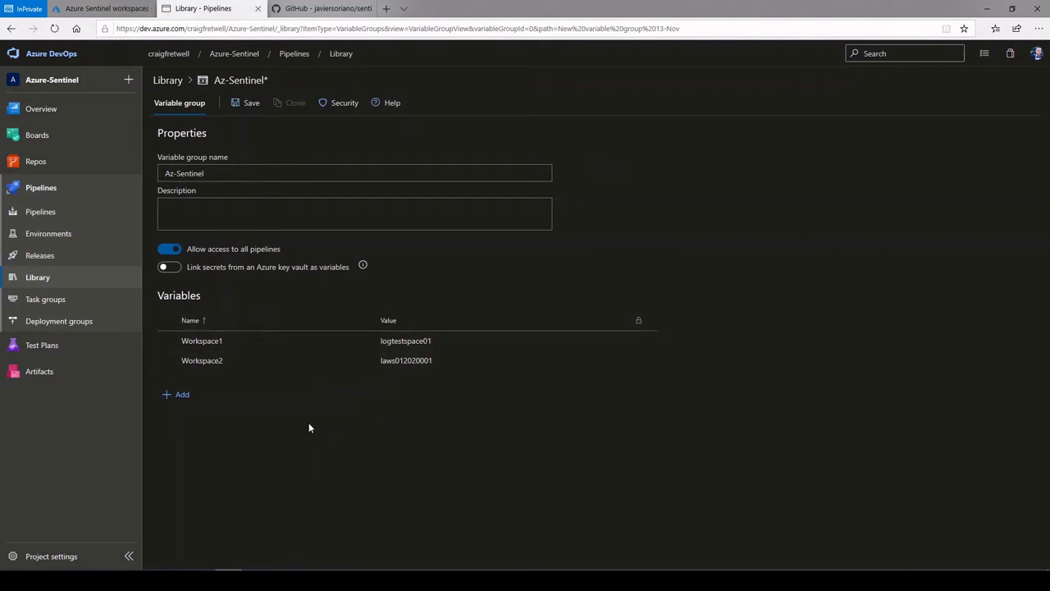
pyautogui.click(251, 102)
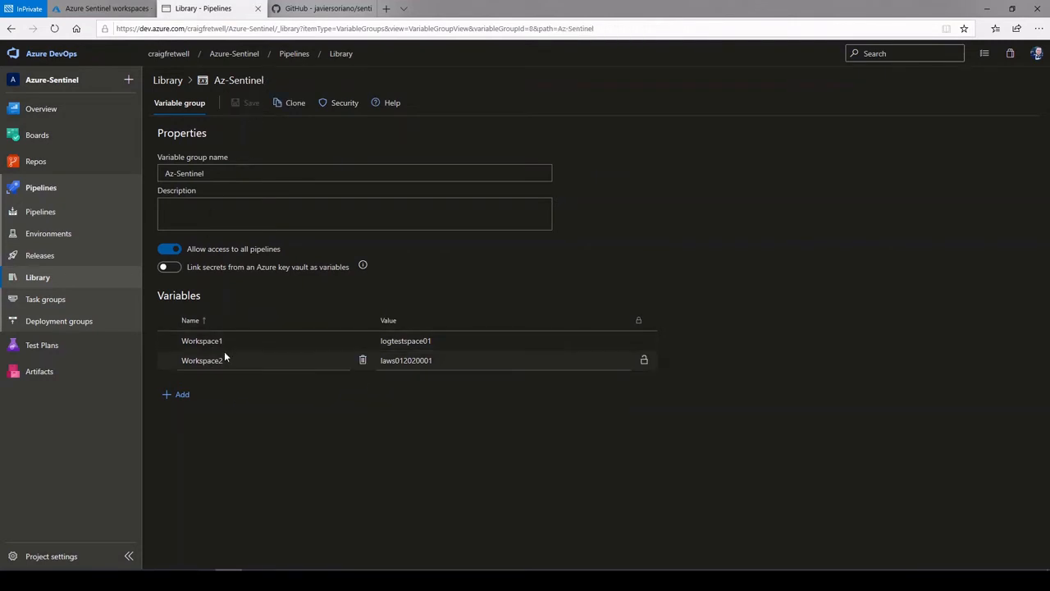
# - Delete all active analytics rules except Advanced Multistage Attack Detection from the laws012020001 workspace in Azure Sentinel
pyautogui.click(103, 8)
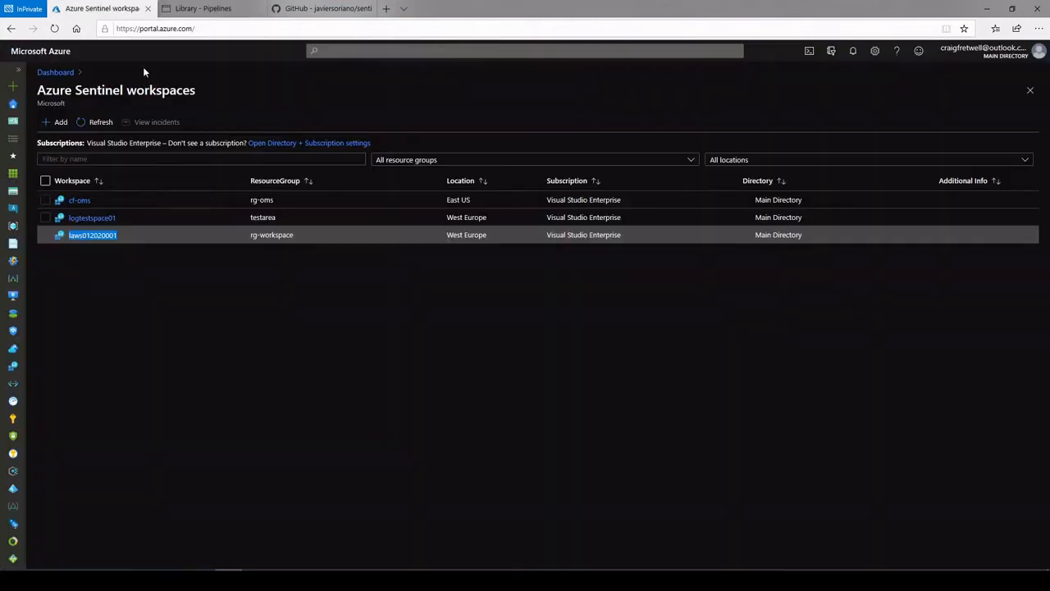
pyautogui.click(97, 235)
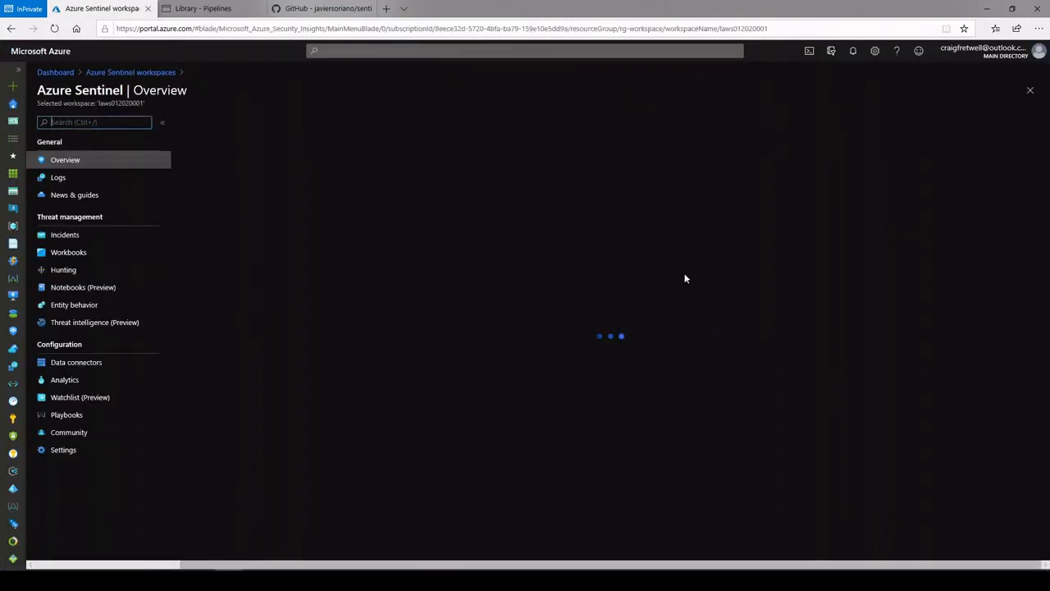
pyautogui.click(97, 382)
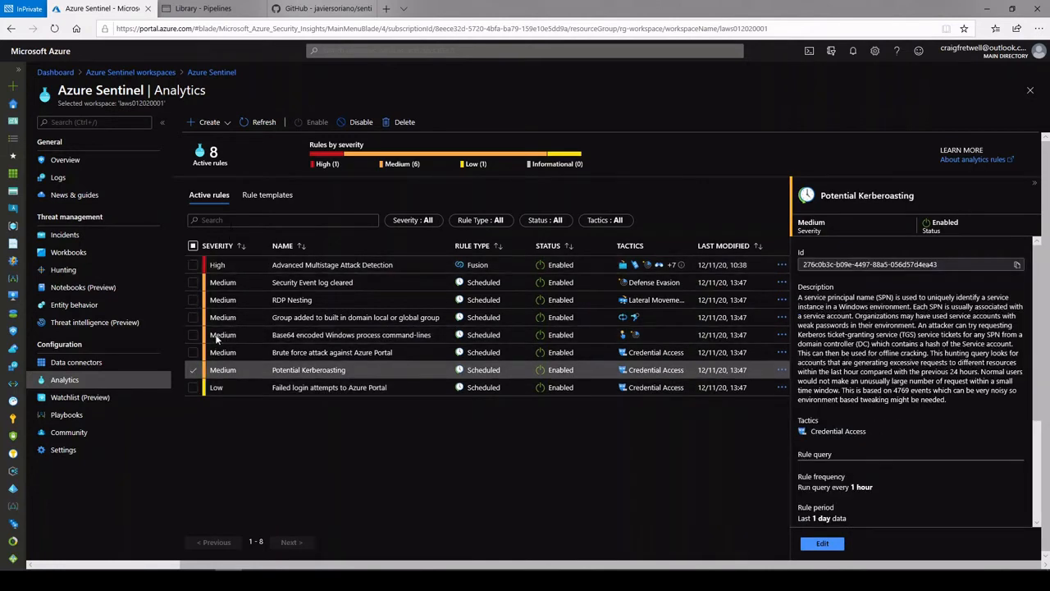
pyautogui.click(193, 246)
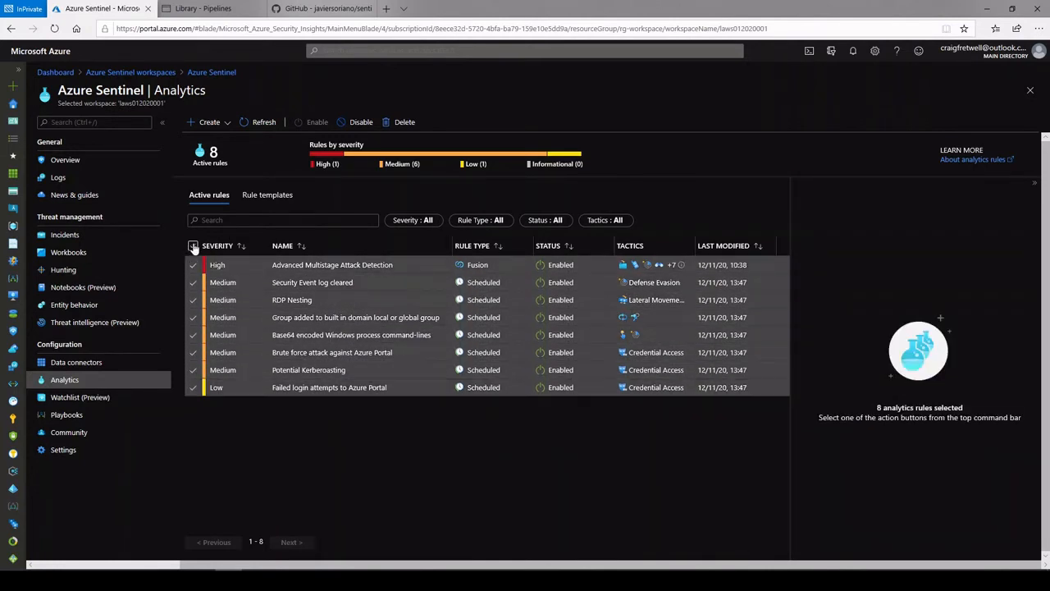
pyautogui.click(193, 265)
pyautogui.click(405, 122)
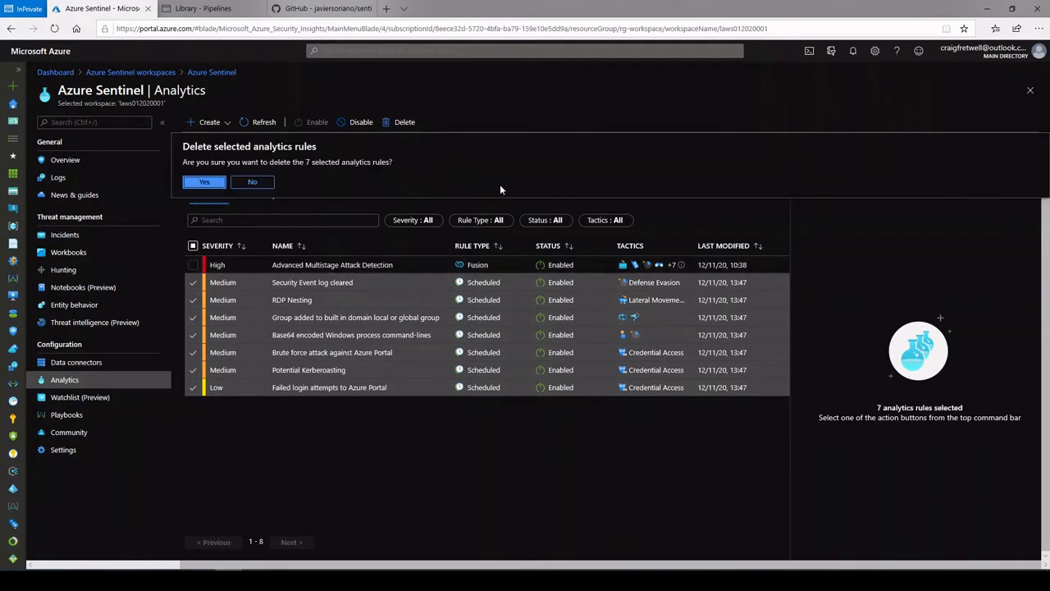
pyautogui.click(201, 183)
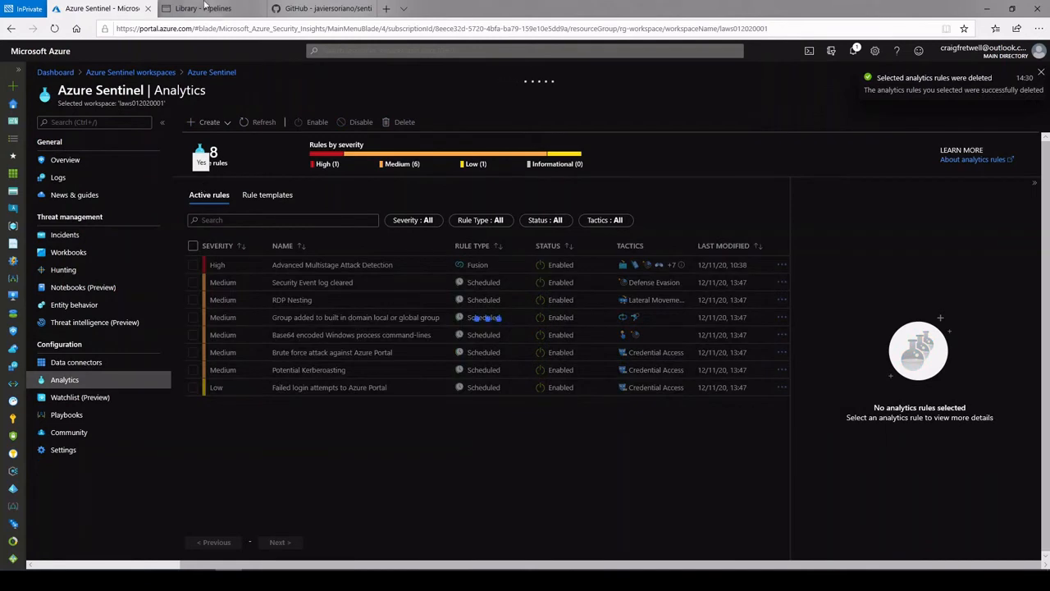
# - Create a new pipeline in Azure DevOps from the Azure Repos Git repository Sentinel-DevOps-Demo, using the starter pipeline template
pyautogui.click(204, 7)
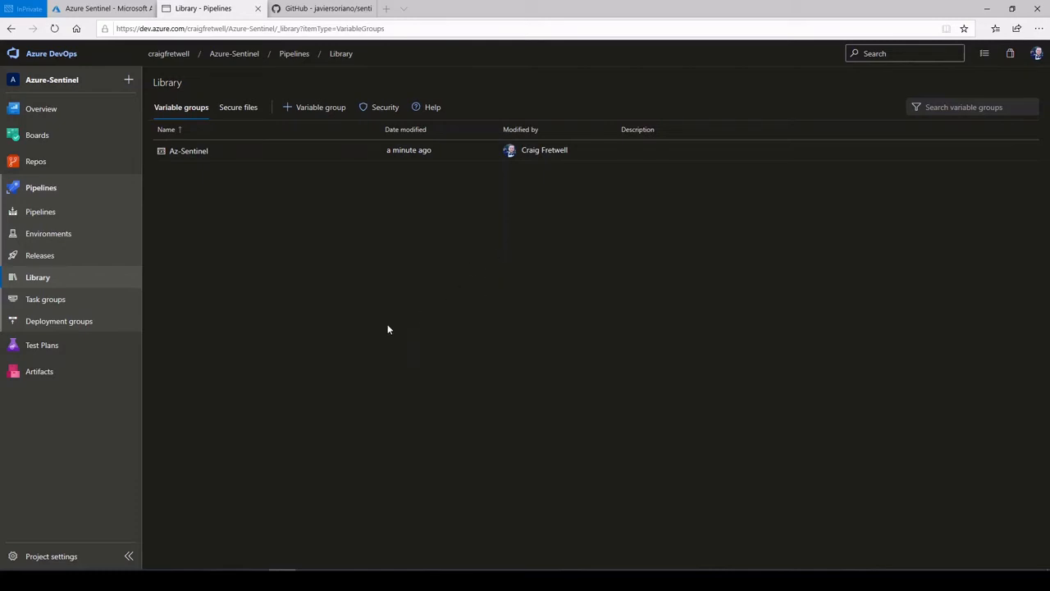
pyautogui.click(66, 217)
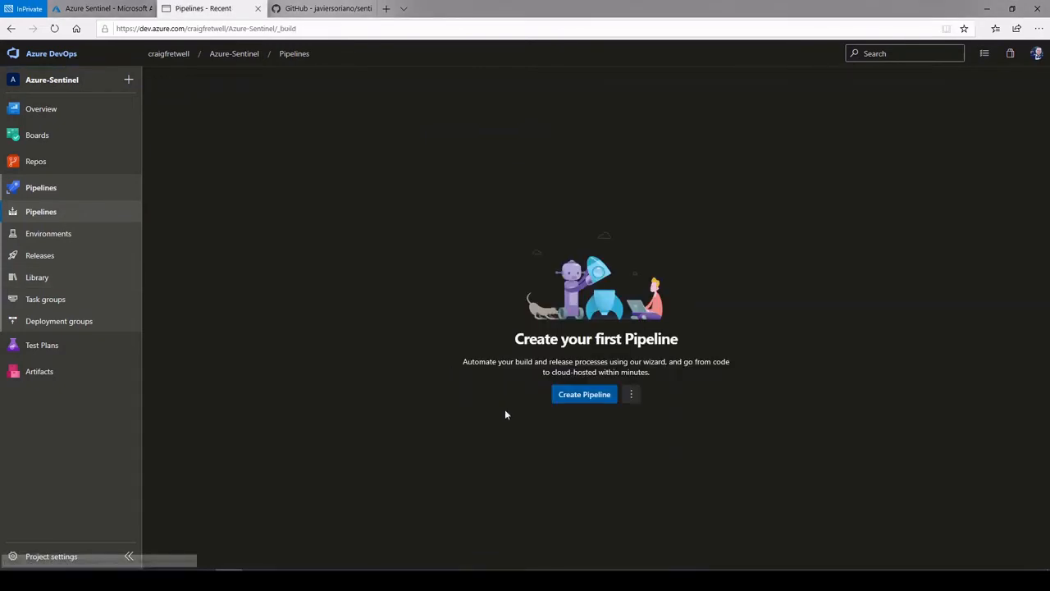
pyautogui.click(604, 396)
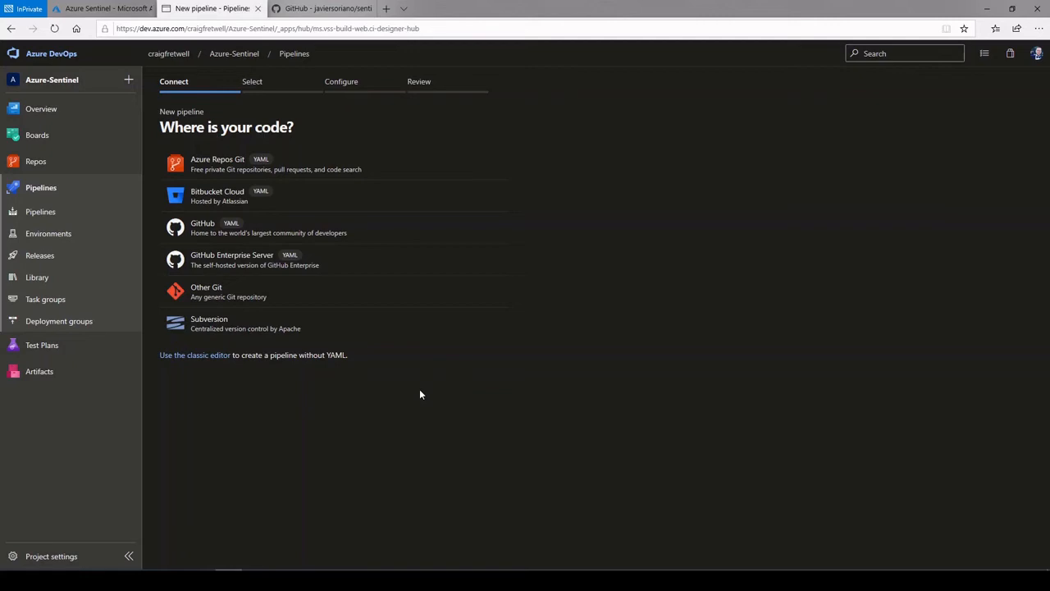
pyautogui.click(351, 172)
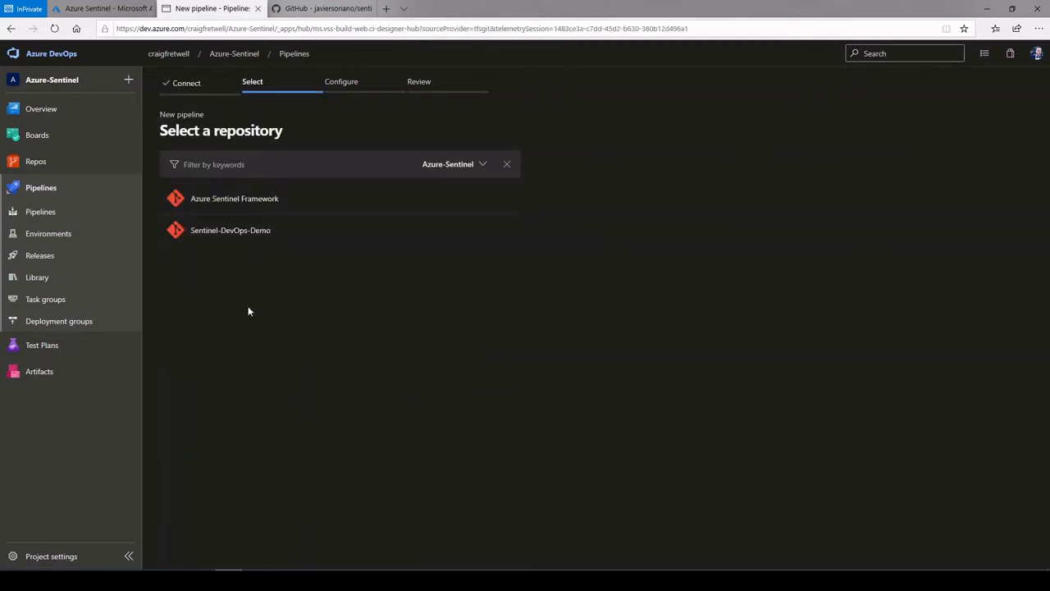
pyautogui.click(240, 230)
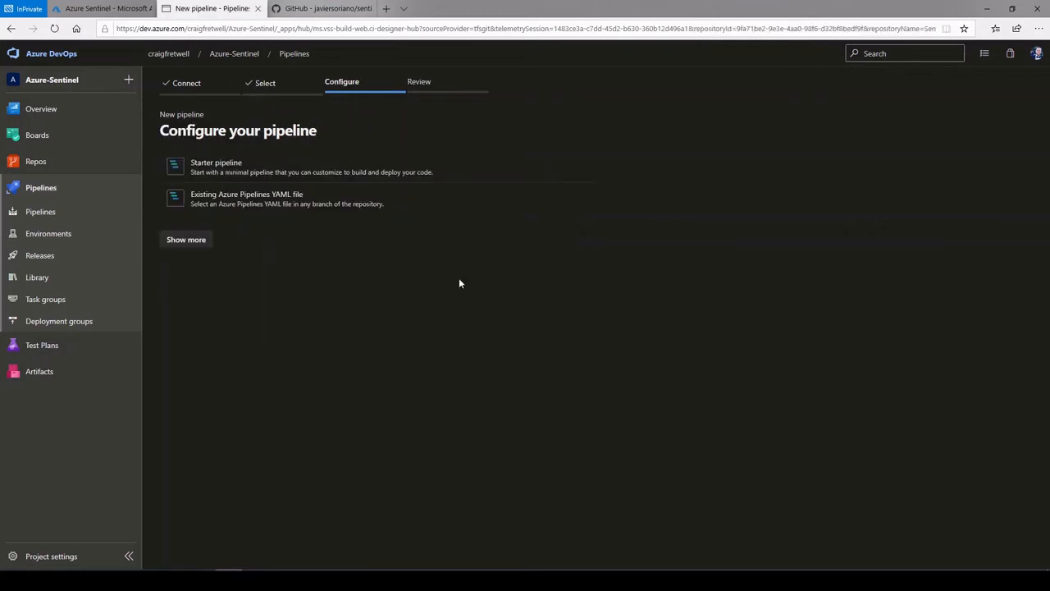
pyautogui.click(229, 172)
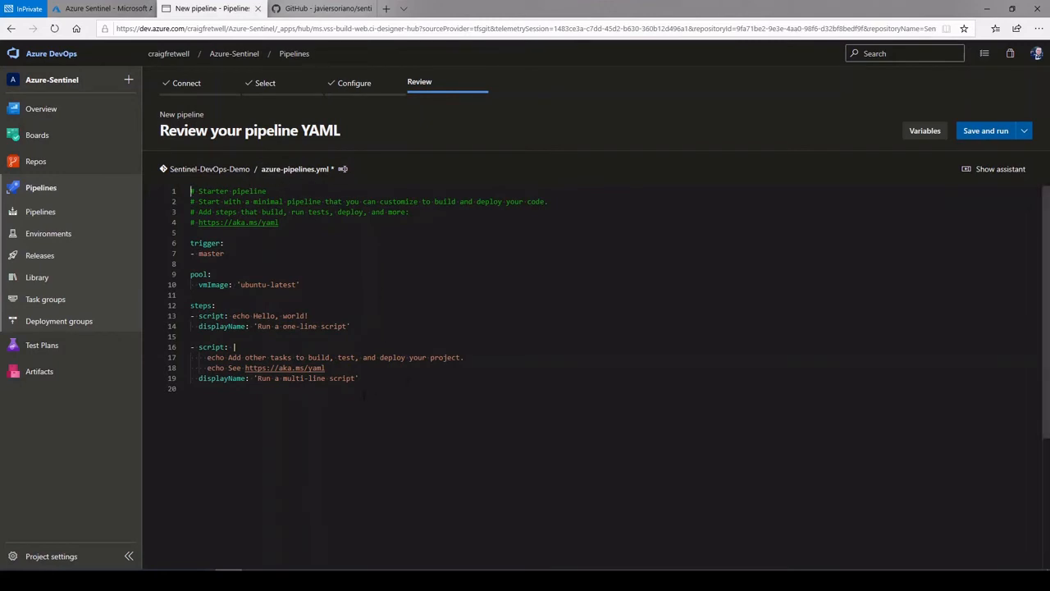
# - Replace the starter comments with "name: build and deploy Alert Rules" and set the pool's vmImage to 'windows-2019'
pyautogui.moveTo(296, 235); pyautogui.dragTo(111, 173)
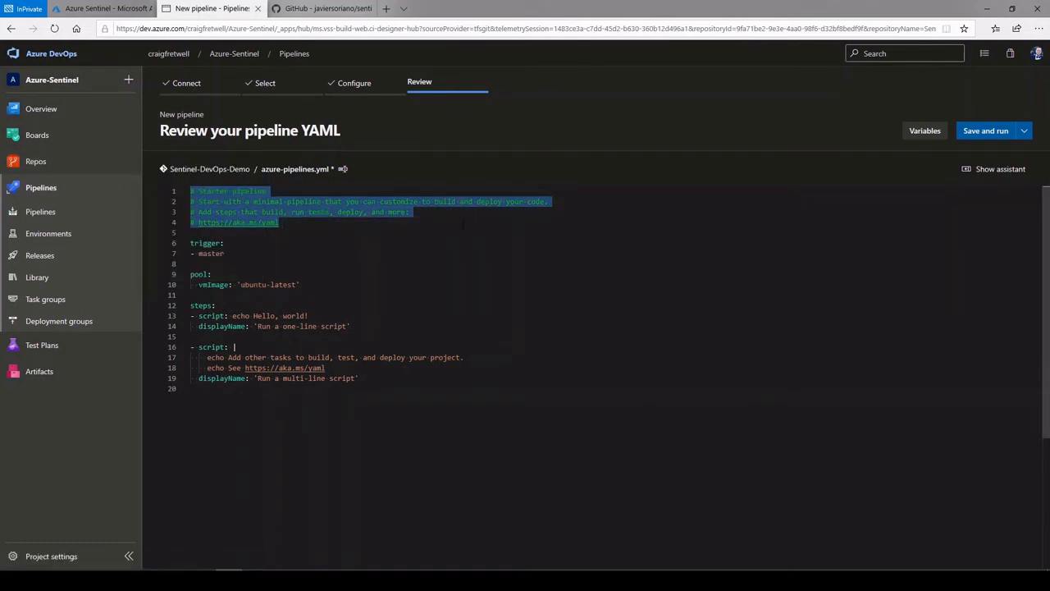
pyautogui.press('Delete')
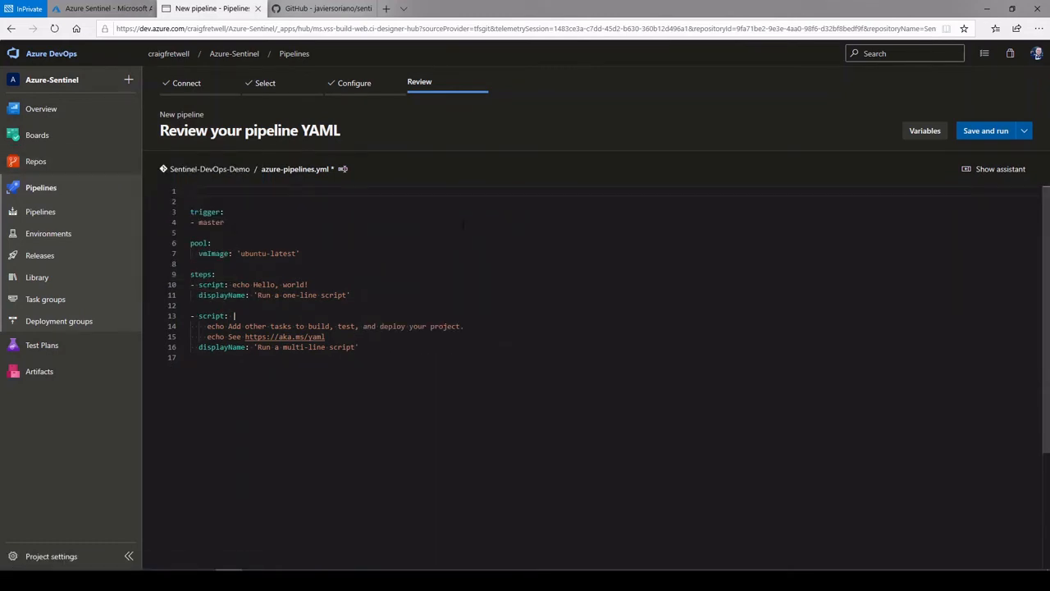
pyautogui.write('name: build and deploy Alert Rules')
pyautogui.moveTo(296, 254); pyautogui.dragTo(239, 254)
pyautogui.write('windows')
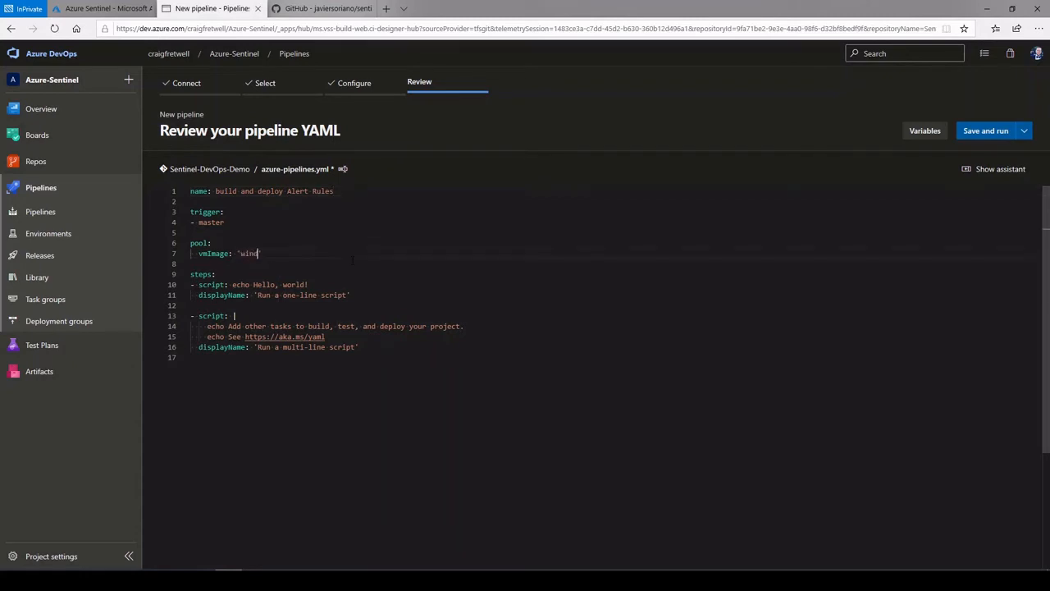
pyautogui.write('-2019')
pyautogui.click(342, 242)
pyautogui.press('Return')
pyautogui.press('Return')
pyautogui.hotkey('shift', 'Home')
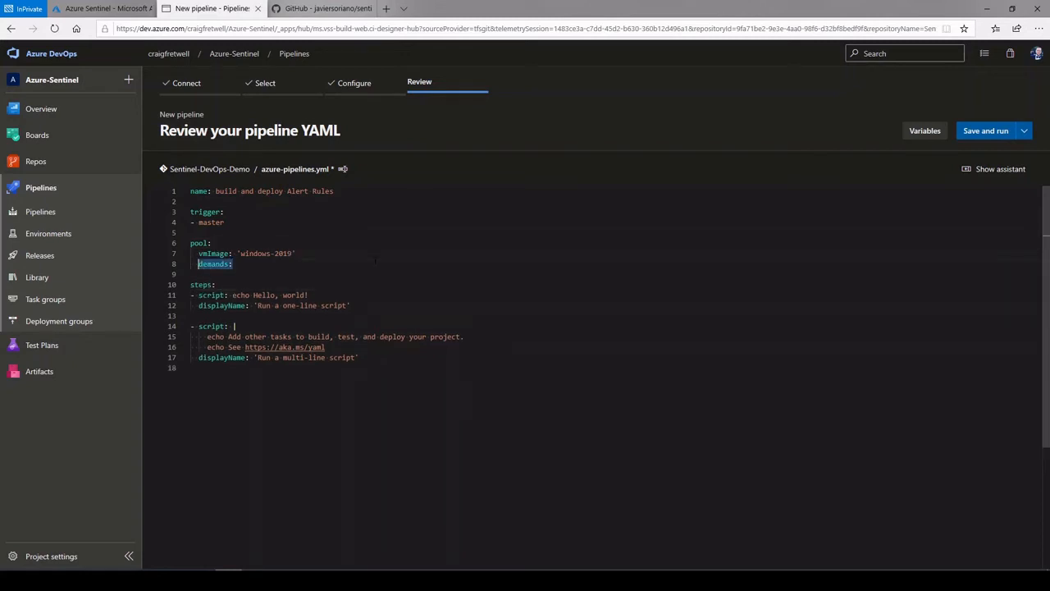
pyautogui.hotkey('ctrl', 'x')
pyautogui.press('Delete')
pyautogui.press('Return')
pyautogui.hotkey('ctrl', 'v')
pyautogui.hotkey('shift', 'Home')
pyautogui.press('BackSpace')
pyautogui.press('BackSpace')
pyautogui.press('Return')
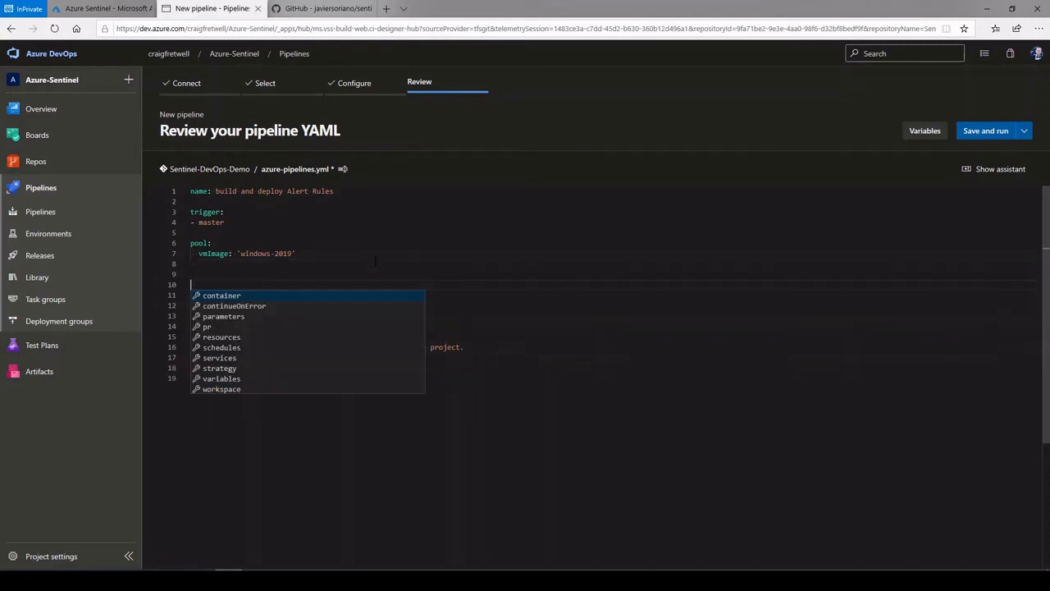
# - Add a variables section below the pool that references the variable group with "- group: 'Az-Sentinel'"
pyautogui.click(375, 262)
pyautogui.click(260, 276)
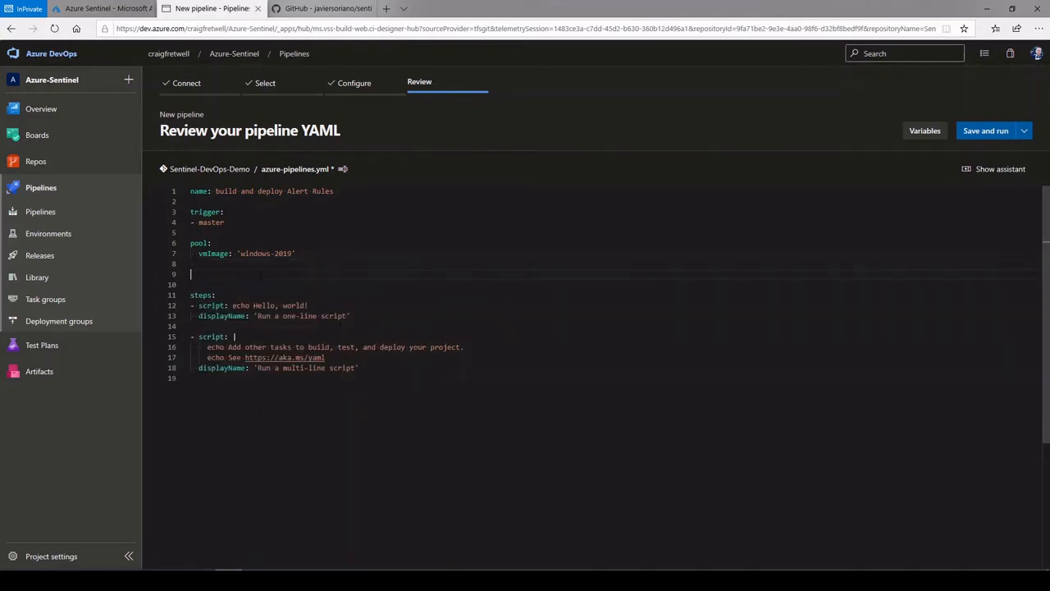
pyautogui.write('variables:')
pyautogui.press('Return')
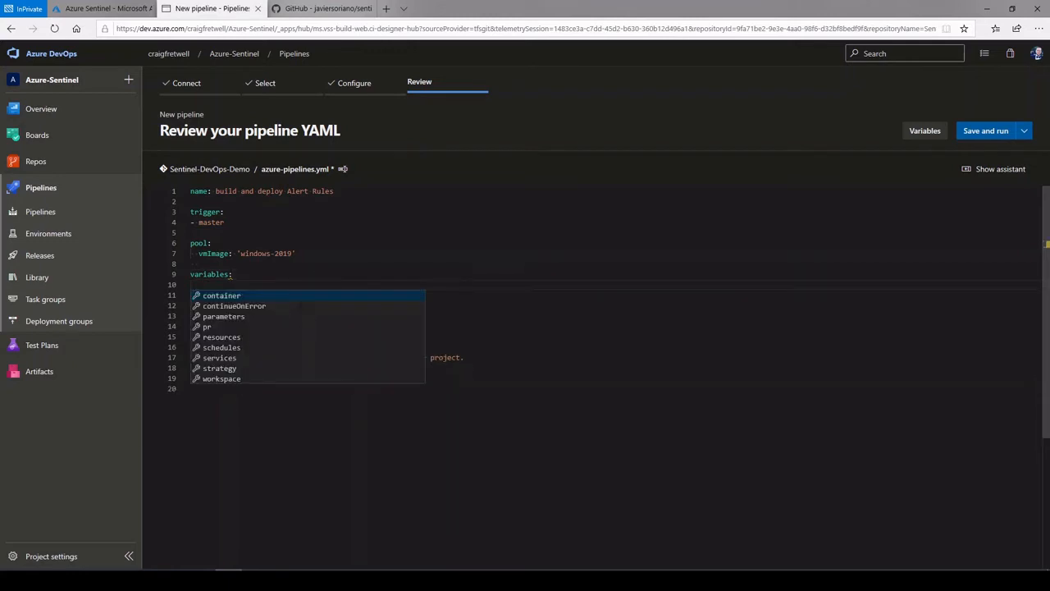
pyautogui.press('Escape')
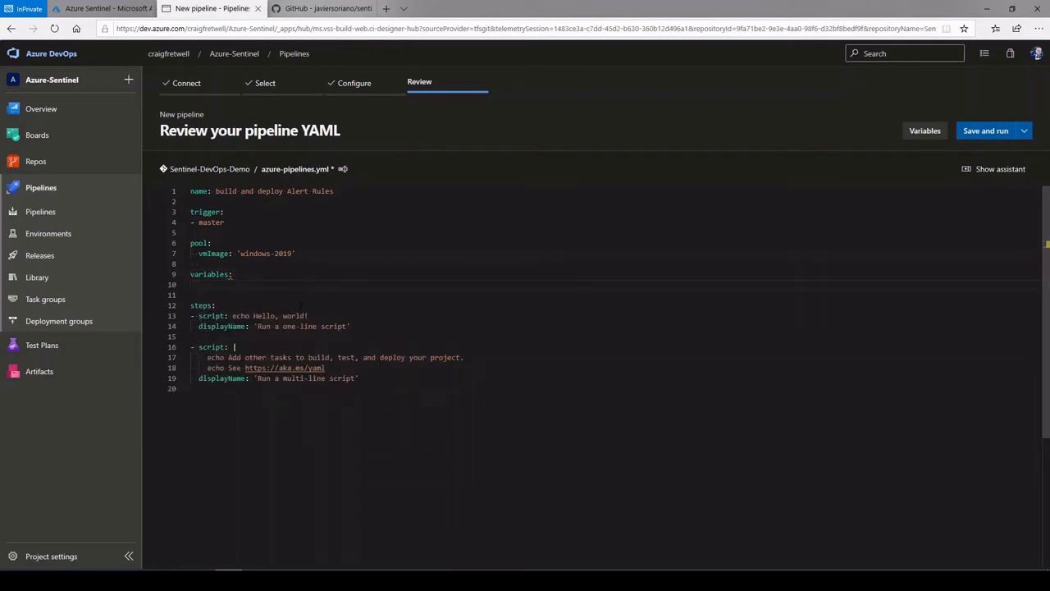
pyautogui.write("- group 'Az-Sentinel")
pyautogui.moveTo(233, 274)
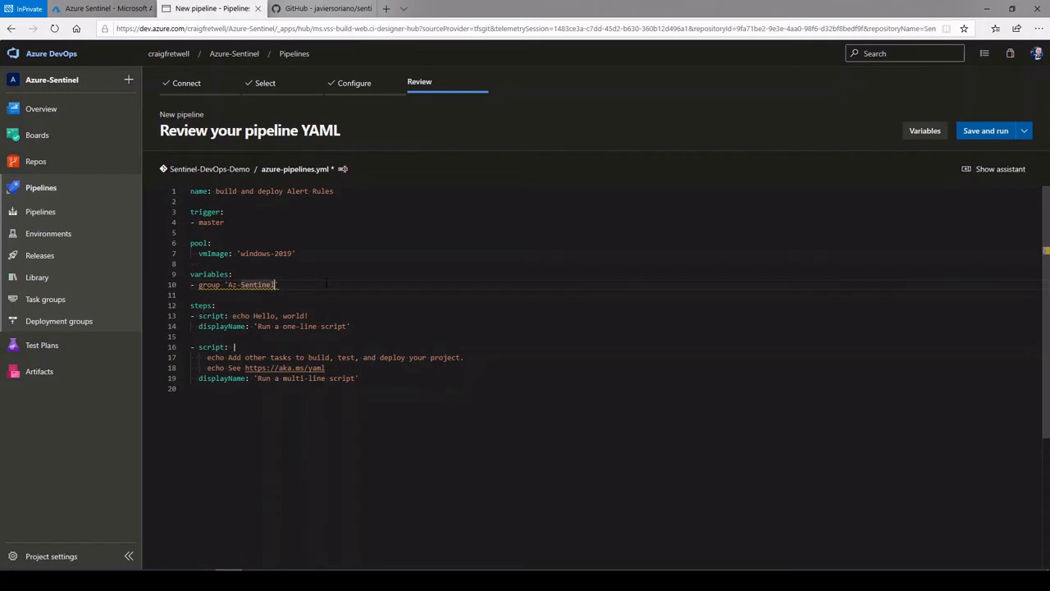
pyautogui.press('Left')
pyautogui.press('Left')
pyautogui.press('Left')
pyautogui.press('Left')
pyautogui.press('Left')
pyautogui.press('Left')
pyautogui.press('Left')
pyautogui.press('Left')
pyautogui.press('Left')
pyautogui.press('Left')
pyautogui.write(':')
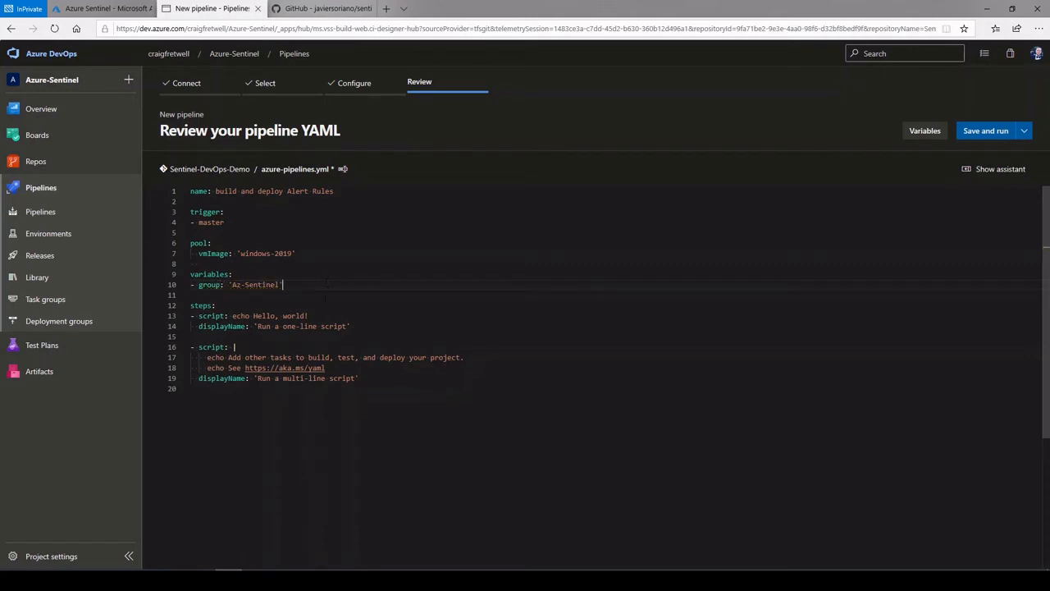
# - Delete the starter steps section with its two sample scripts from the pipeline YAML
pyautogui.moveTo(402, 390); pyautogui.dragTo(137, 316)
pyautogui.press('BackSpace')
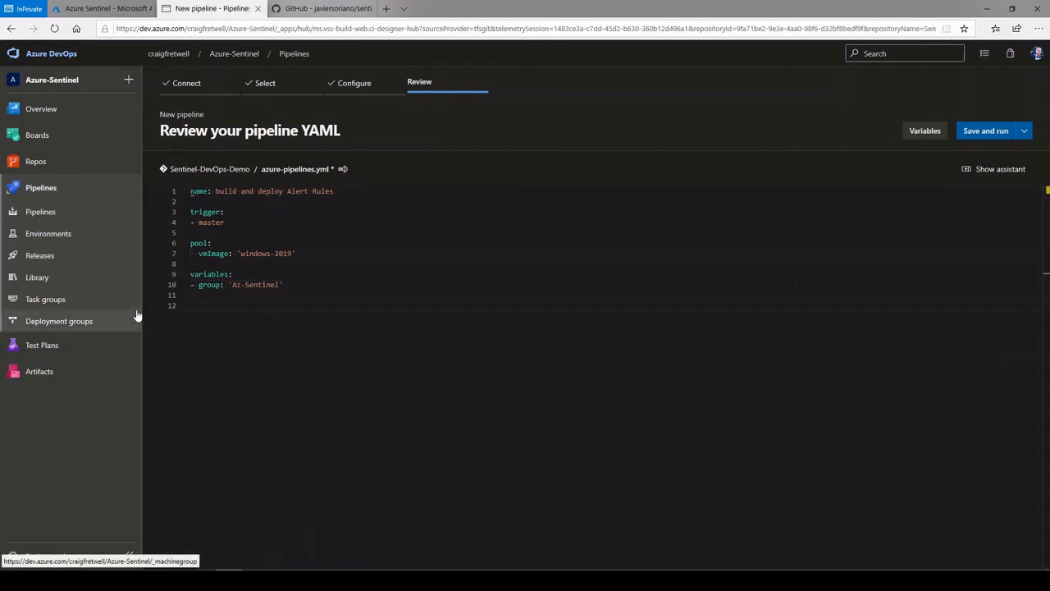
pyautogui.press('Return')
pyautogui.hotkey('ctrl', 'space')
pyautogui.press('BackSpace')
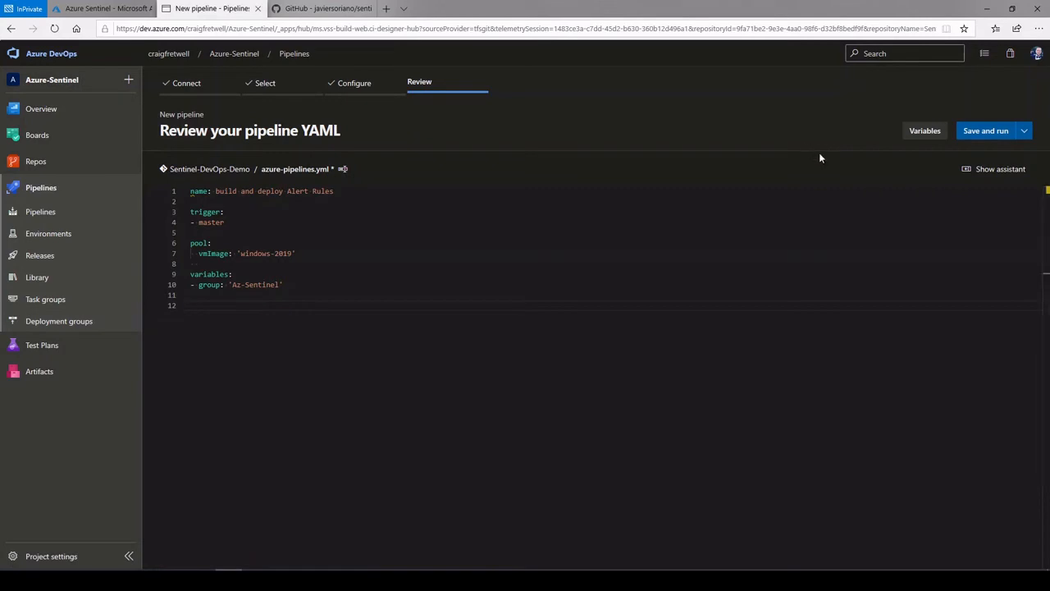
# - Add an Azure PowerShell task with script path "path", script arguments "args" and the latest installed Azure PowerShell version
pyautogui.click(992, 172)
pyautogui.click(937, 195)
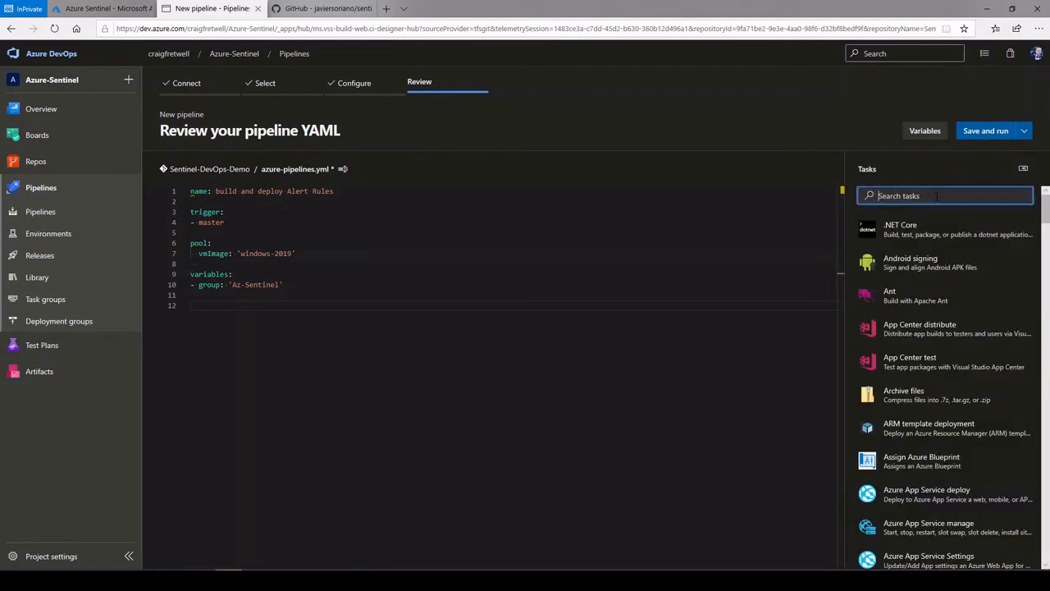
pyautogui.write('azure powe')
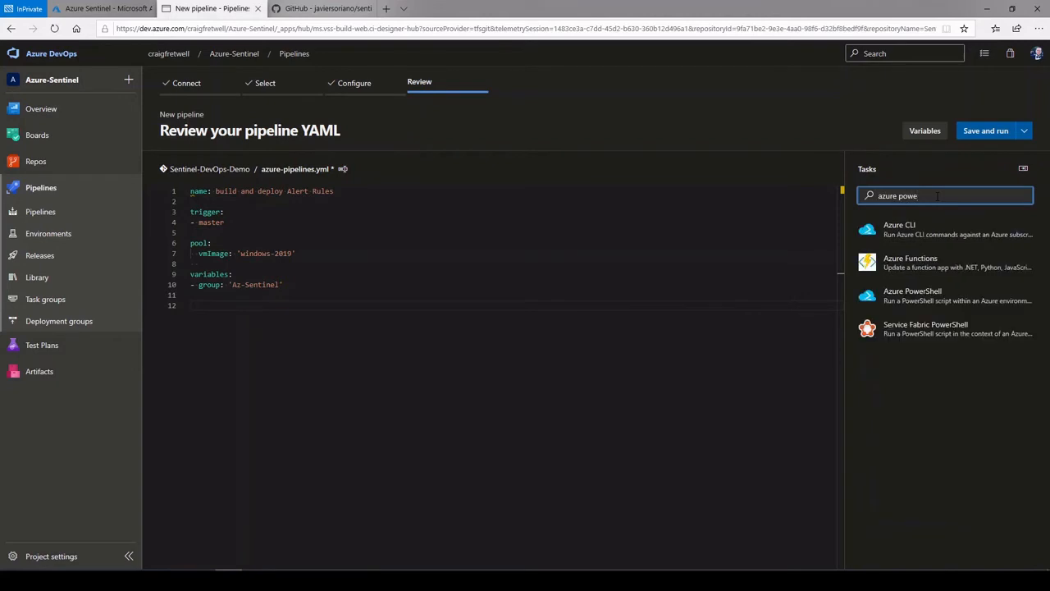
pyautogui.click(928, 297)
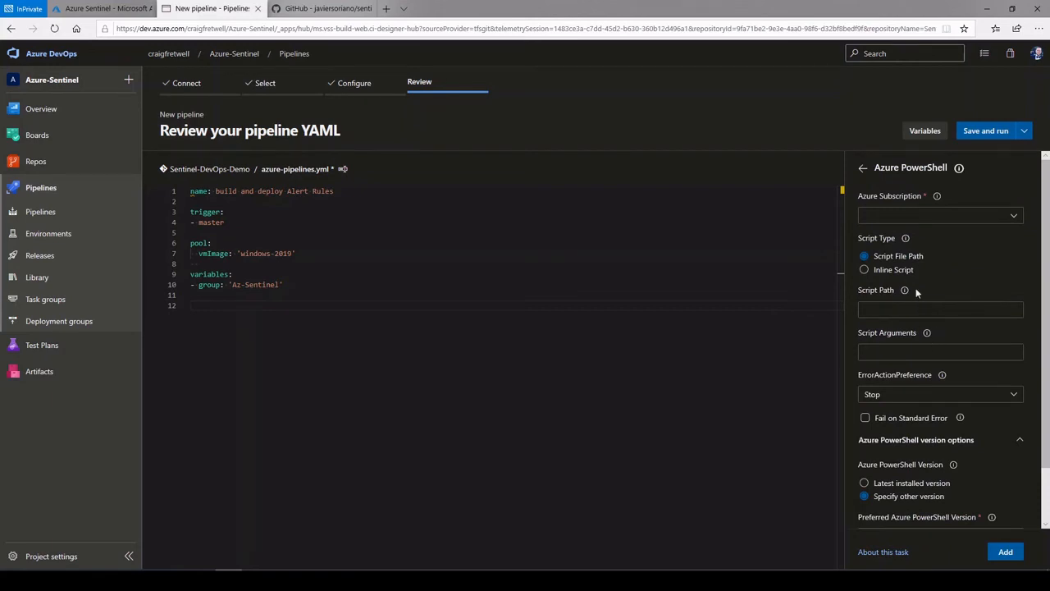
pyautogui.click(943, 310)
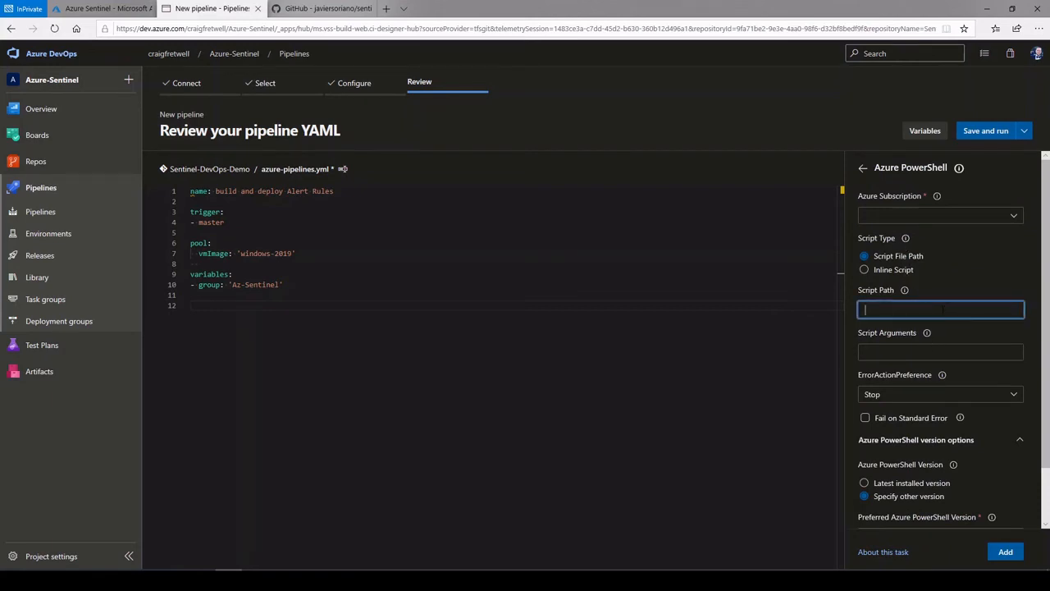
pyautogui.write('path')
pyautogui.click(927, 352)
pyautogui.write('args')
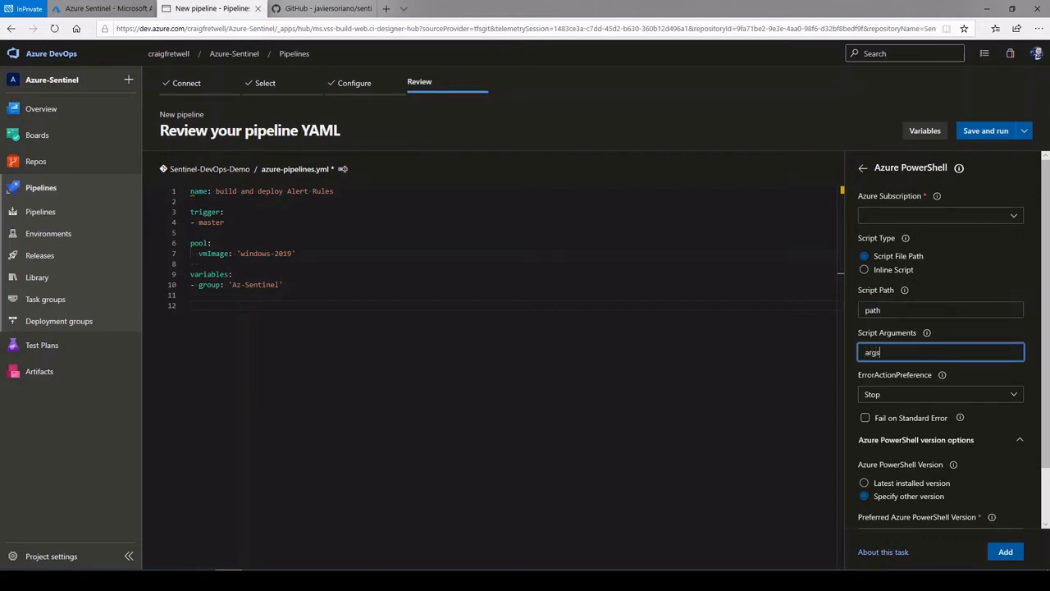
pyautogui.scroll(-1, 964, 390)
pyautogui.click(922, 440)
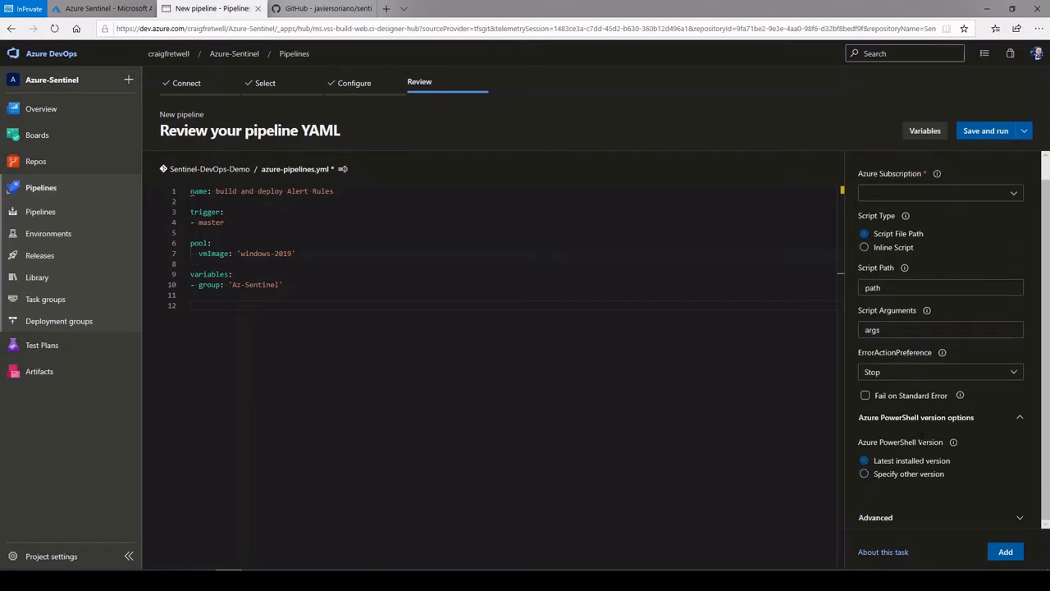
pyautogui.click(1006, 555)
# - Change the task's version to AzurePowerShell@4 and hide the task assistant
pyautogui.click(318, 316)
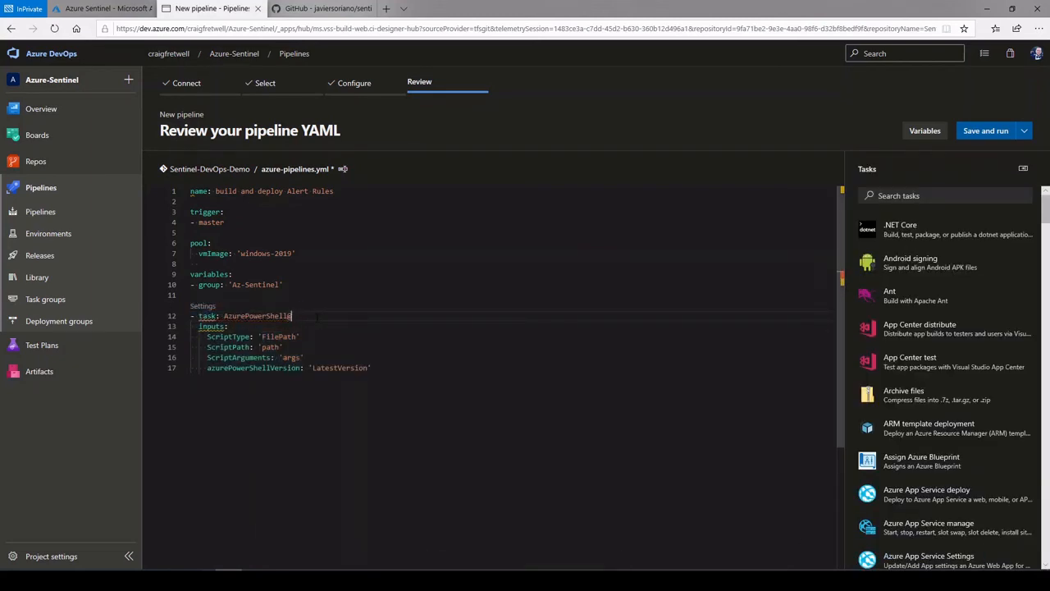
pyautogui.press('BackSpace')
pyautogui.write('4')
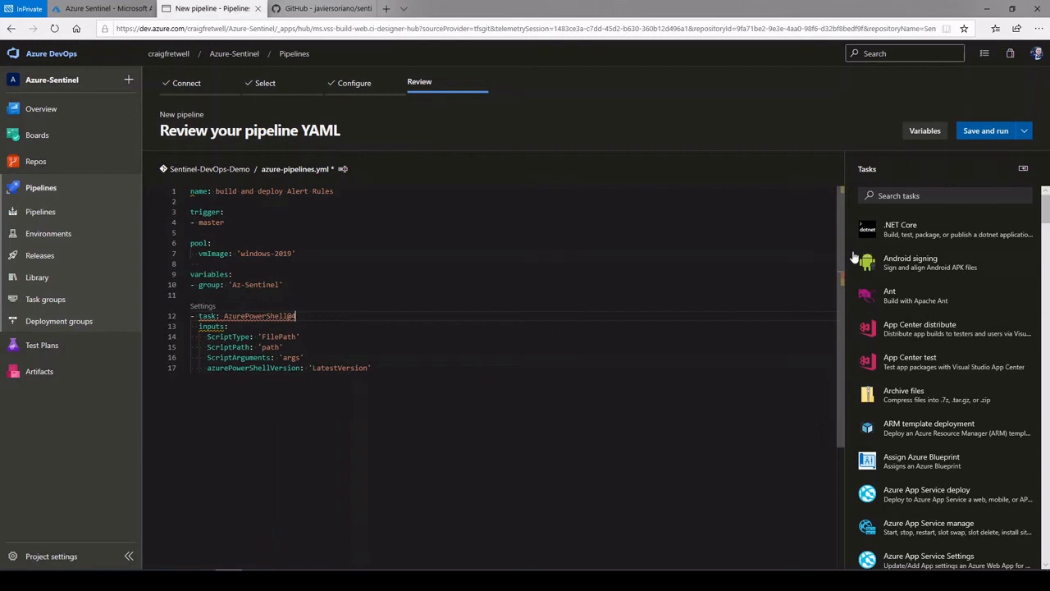
pyautogui.click(1024, 168)
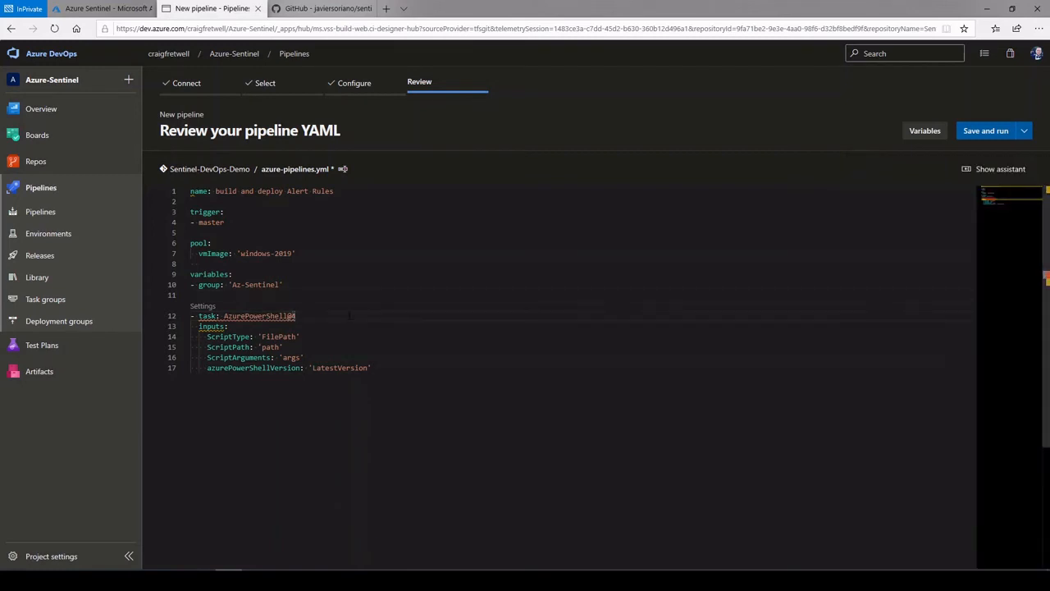
# - Give the AzurePowerShell task the displayName 'Deploy Analytic Rules to First Workspace', on a new line above its inputs
pyautogui.press('Return')
pyautogui.press('Return')
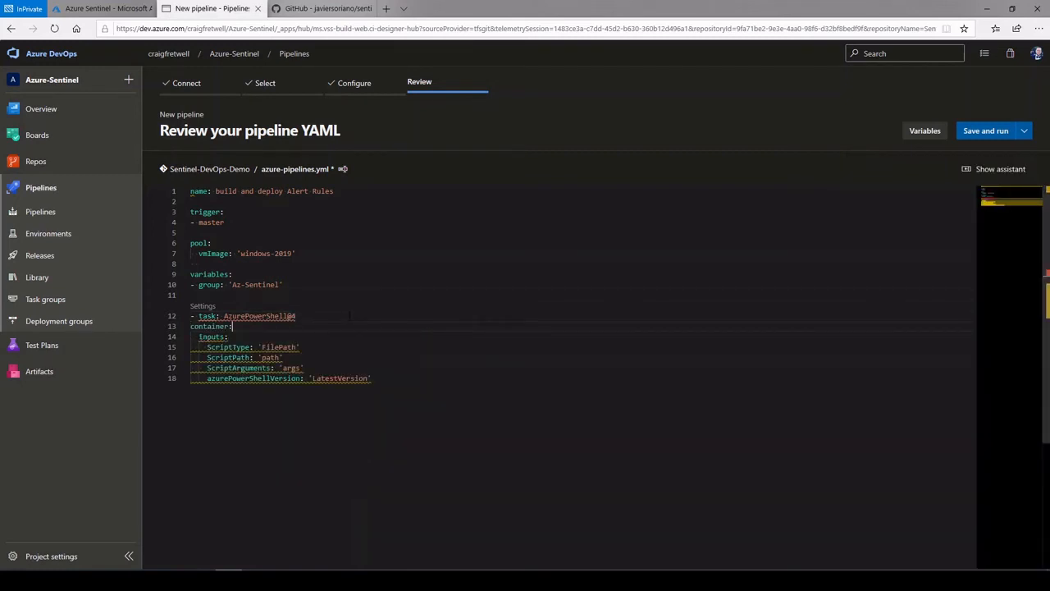
pyautogui.hotkey('ctrl', 'z')
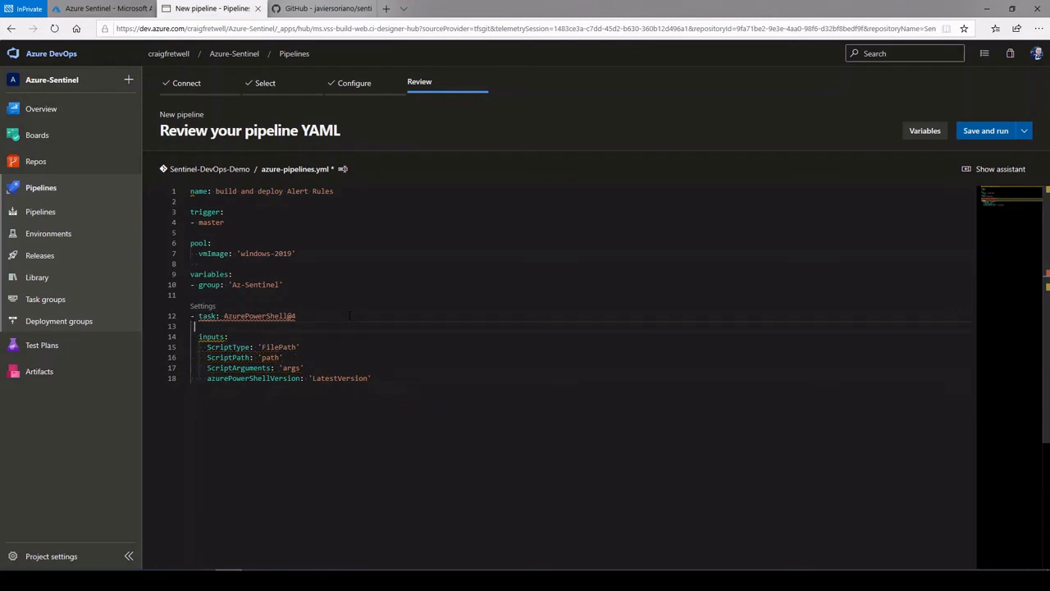
pyautogui.write('displayname')
pyautogui.press('BackSpace')
pyautogui.press('BackSpace')
pyautogui.press('BackSpace')
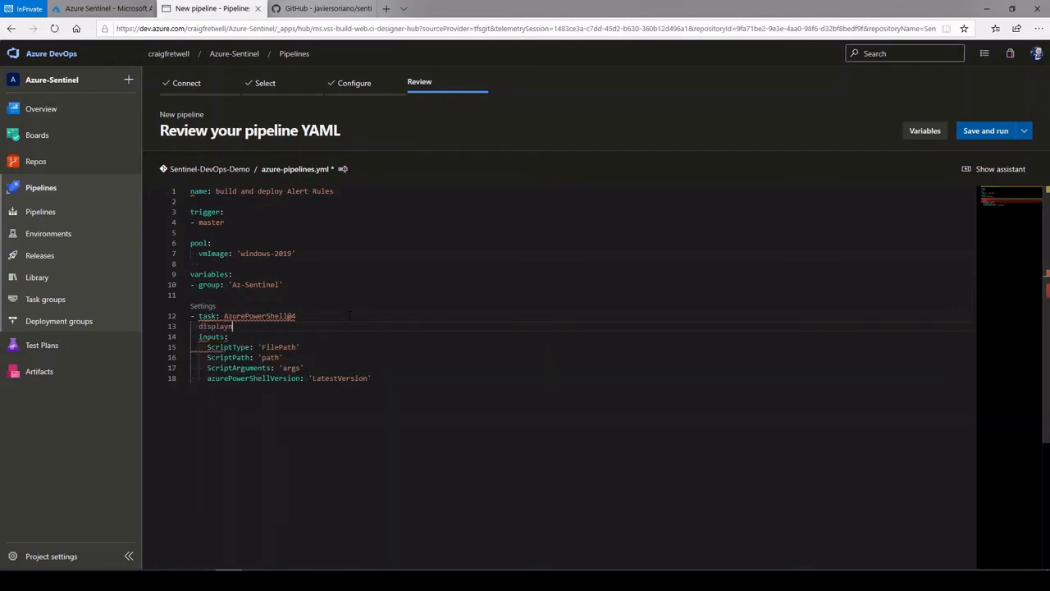
pyautogui.write("Name: 'Deploy ")
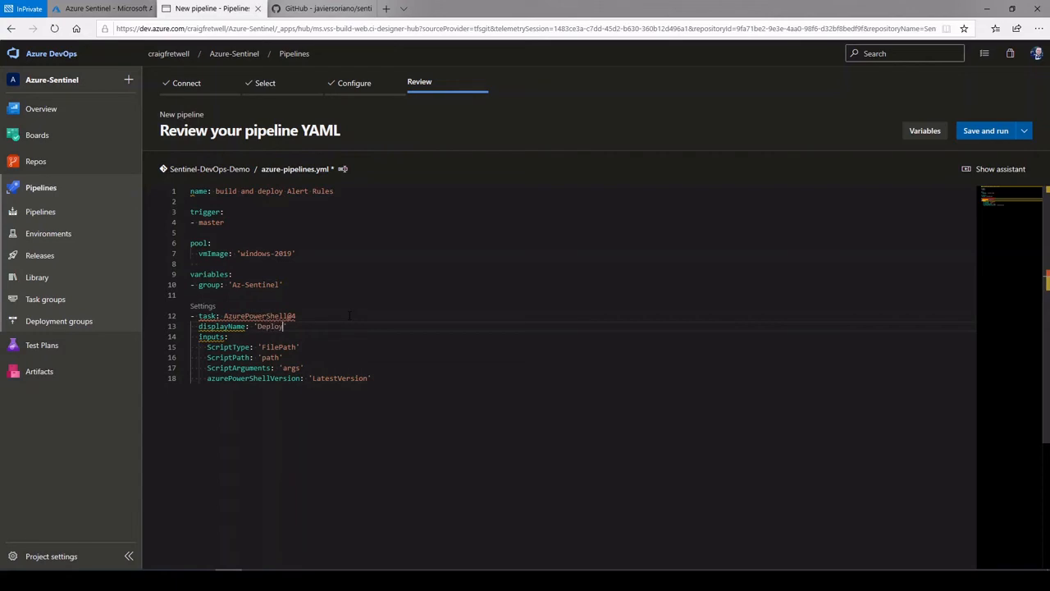
pyautogui.write('Analytic Rules to First Workspace')
# - Insert a "steps:" line between the variables section and the AzurePowerShell task
pyautogui.click(231, 297)
pyautogui.press('Return')
pyautogui.hotkey('ctrl', 'space')
pyautogui.write('s')
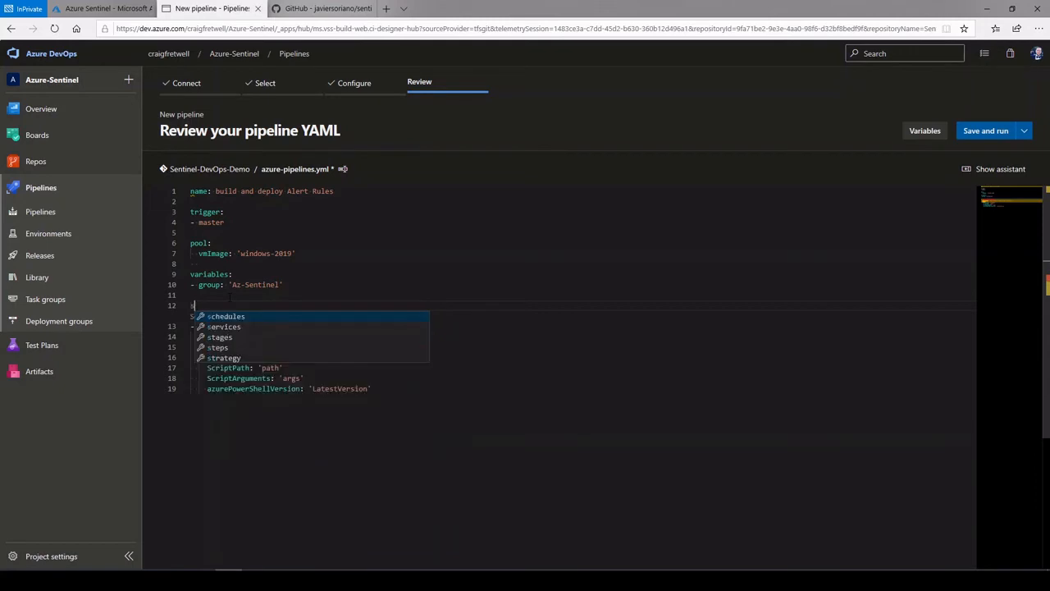
pyautogui.write('teps:')
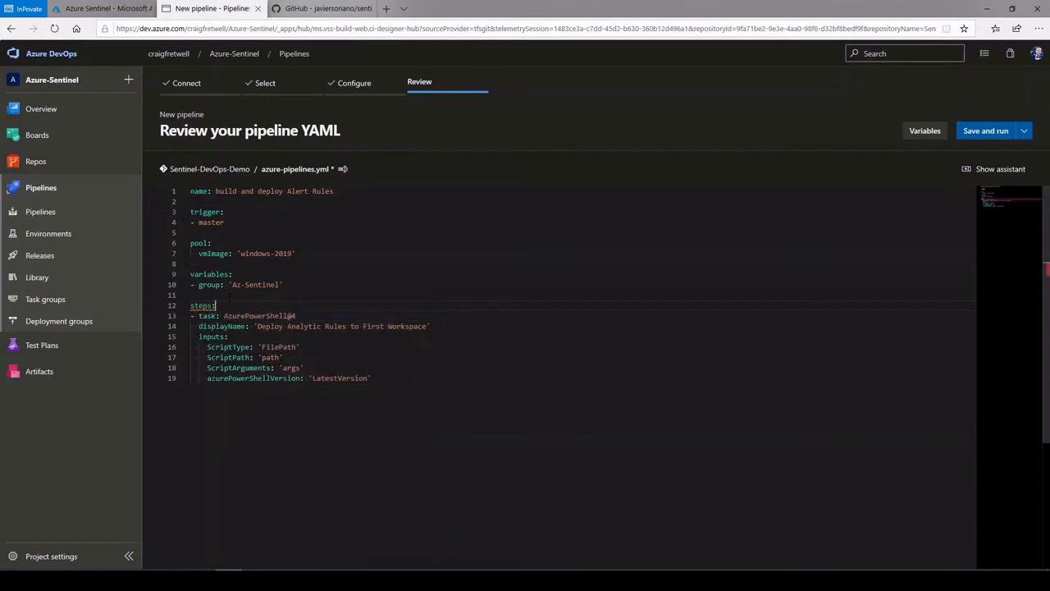
pyautogui.click(397, 460)
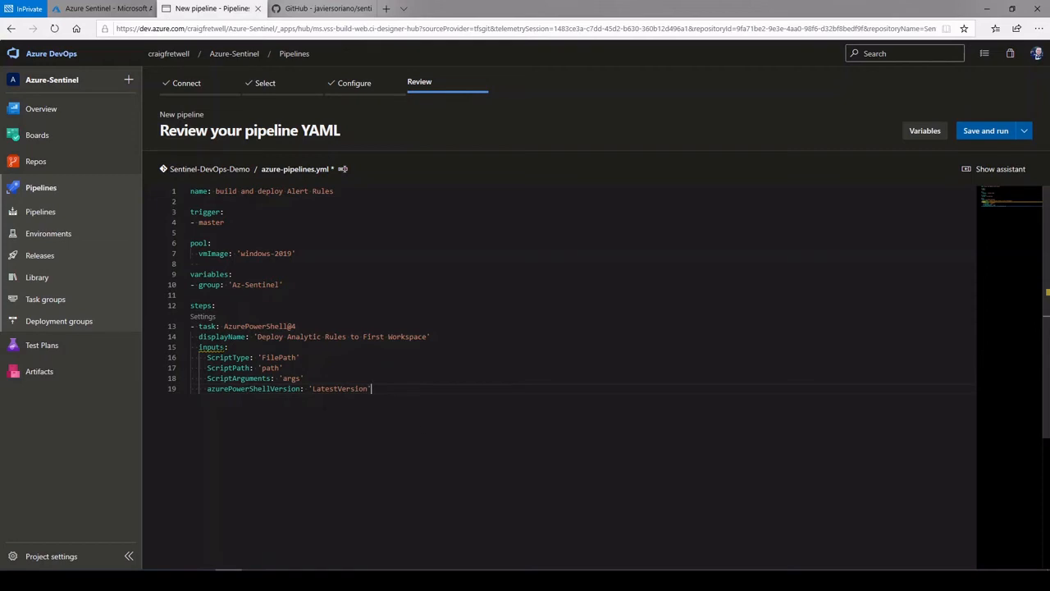
pyautogui.press('Return')
pyautogui.press('Return')
pyautogui.press('Return')
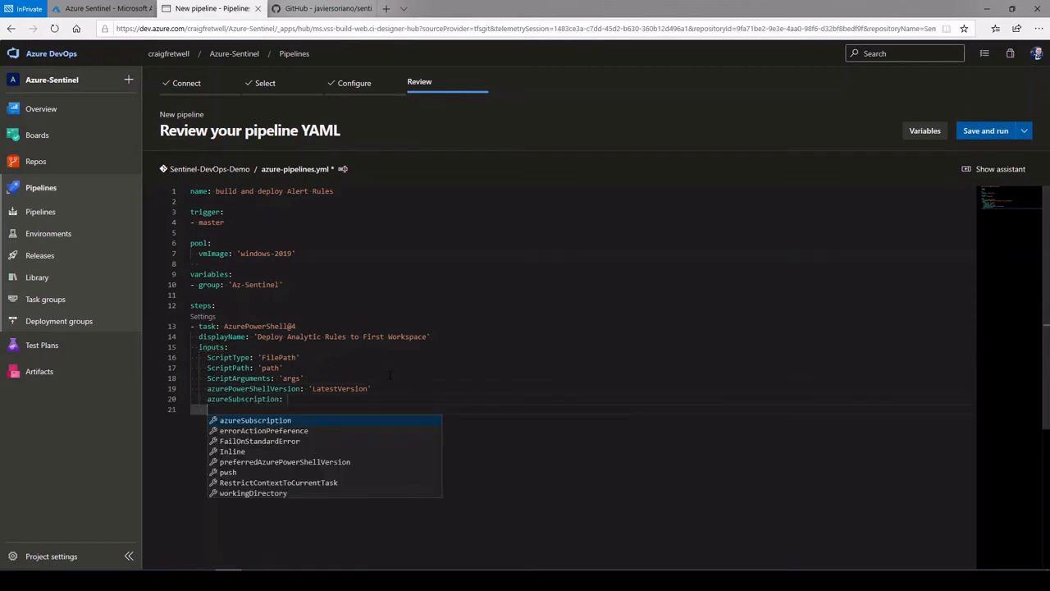
pyautogui.hotkey('shift', 'Up')
pyautogui.hotkey('shift', 'Up')
pyautogui.hotkey('shift', 'Down')
pyautogui.hotkey('shift', 'Home')
pyautogui.press('BackSpace')
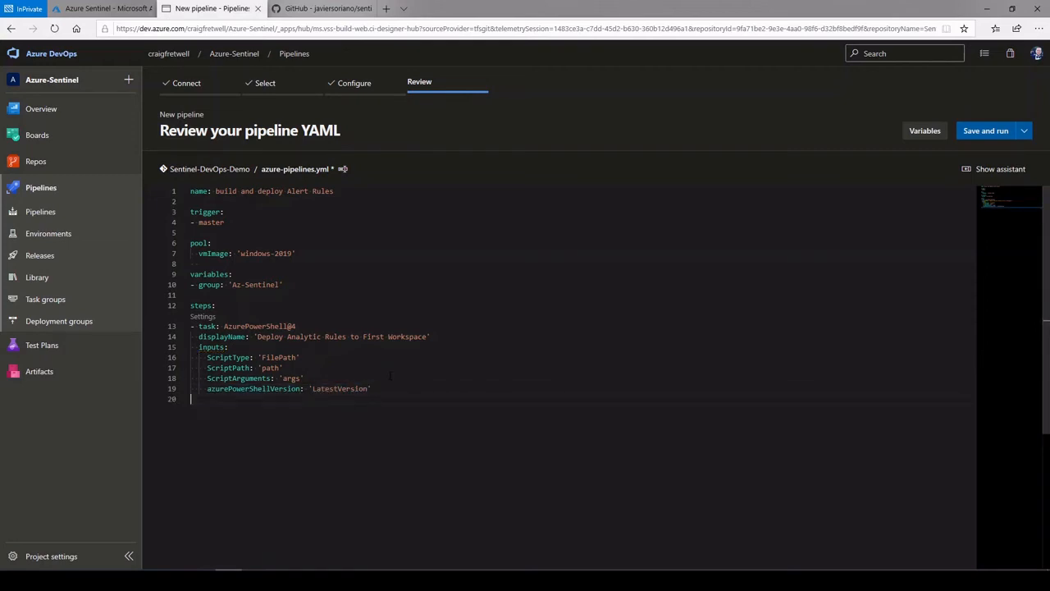
pyautogui.press('Return')
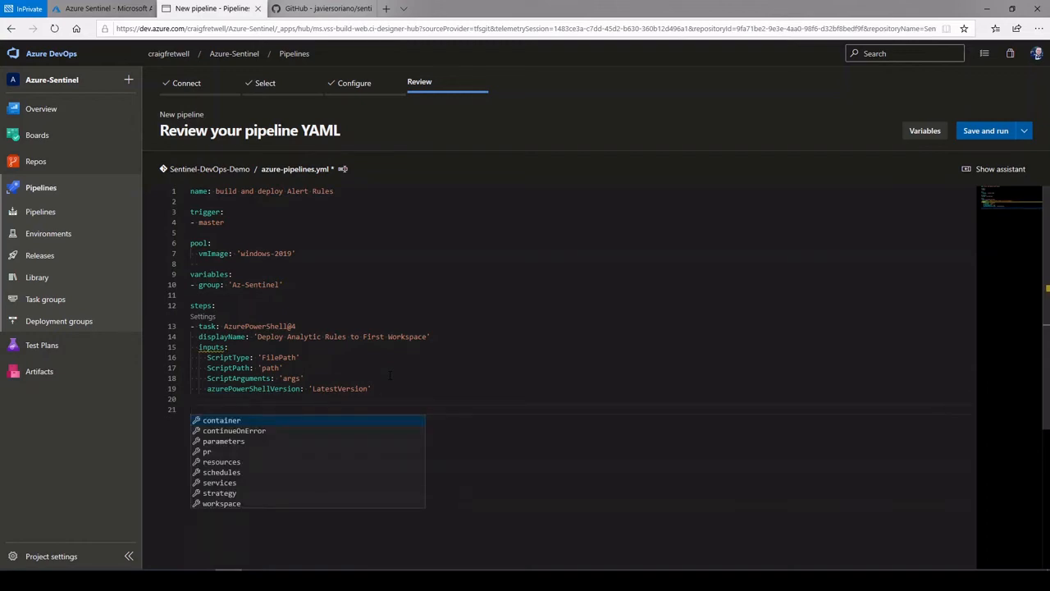
# - Set the AzurePowerShell task's ScriptPath to '$(Build.SourcesDirectory)\sentinelascode-master\Scripts\CreateAnalyticRules.ps1'
pyautogui.click(262, 347)
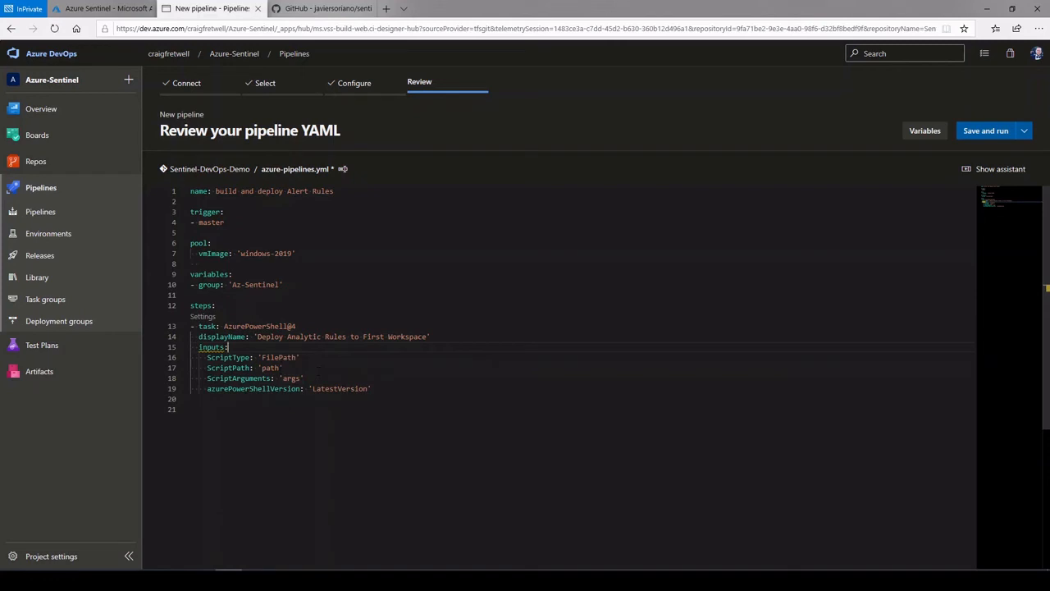
pyautogui.click(275, 368)
pyautogui.doubleClick(271, 368)
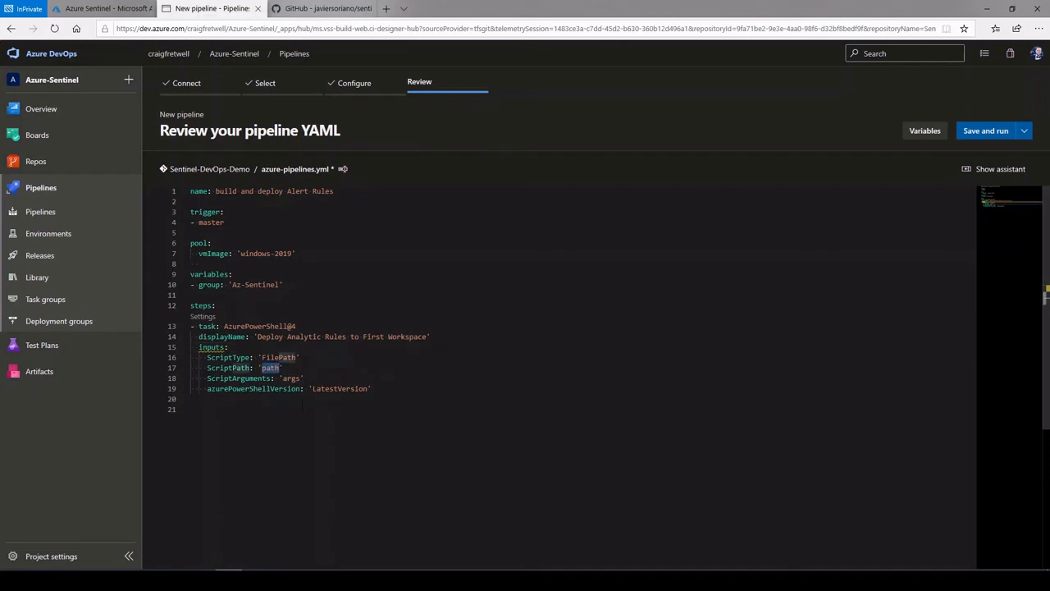
pyautogui.write('$(Bu')
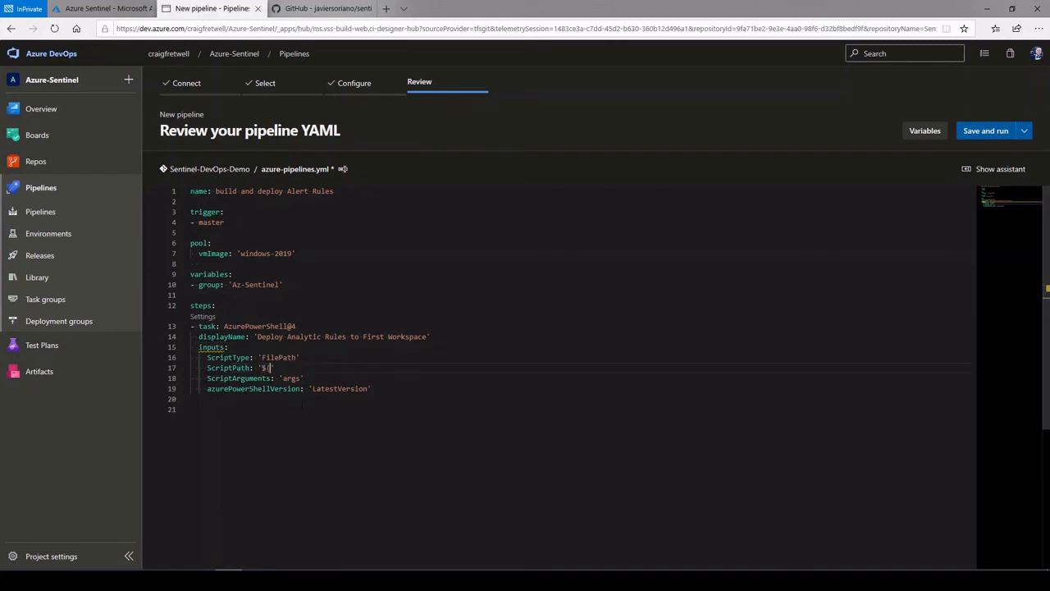
pyautogui.write('ild.SourcesDirectory)')
pyautogui.press('BackSpace')
pyautogui.write(')\\sentinel')
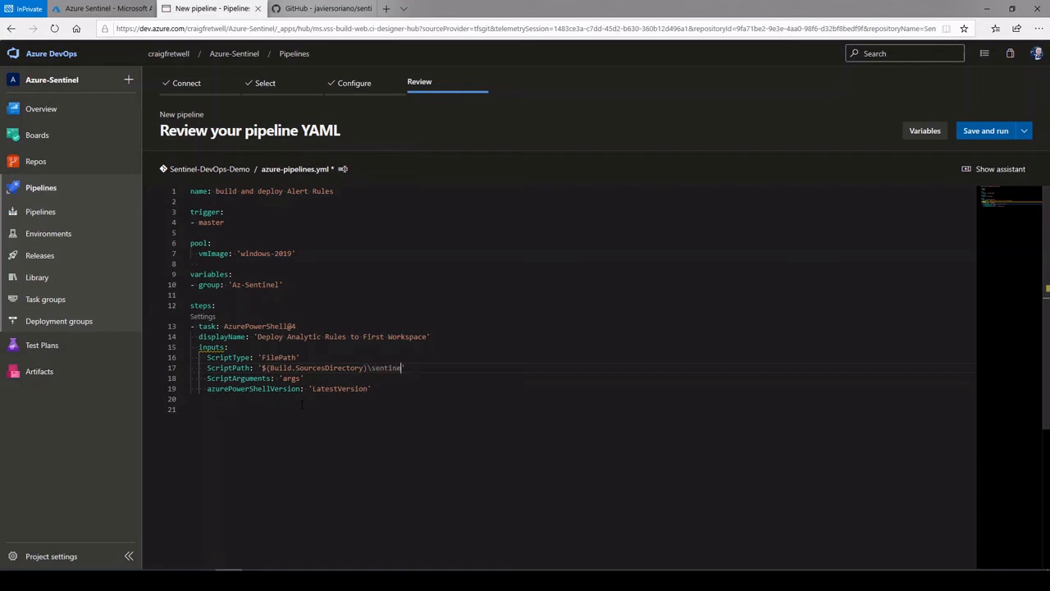
pyautogui.write('ascode')
pyautogui.write('-master')
pyautogui.write('\\Scripts')
pyautogui.write('\\')
pyautogui.write('Cra')
pyautogui.write('ate')
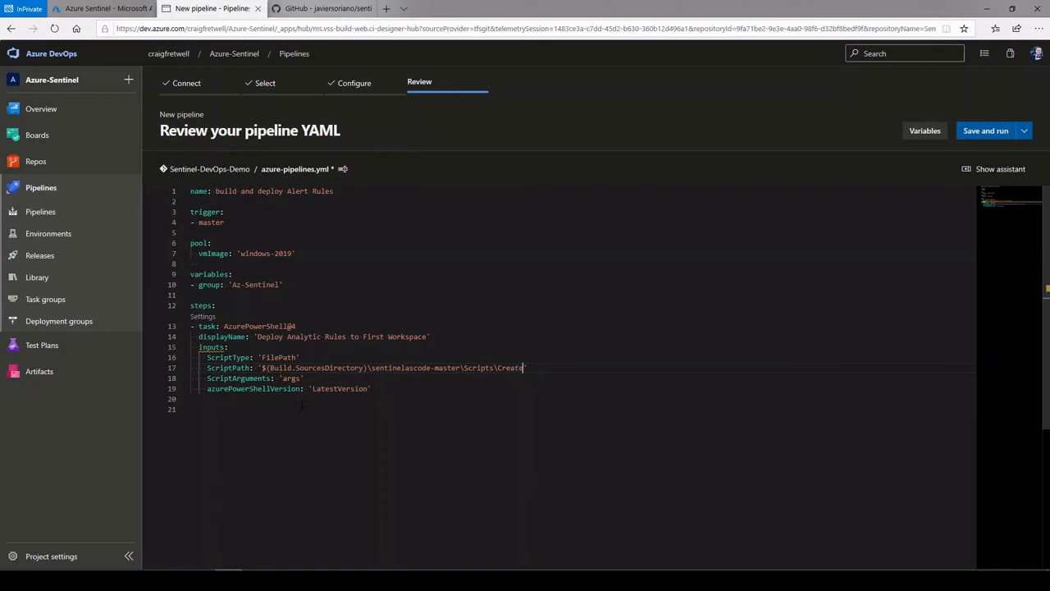
pyautogui.write('AnalyticRules.ps1')
# - Replace the placeholder in ScriptArguments with '-Workspace $(Workspace1)'
pyautogui.doubleClick(292, 378)
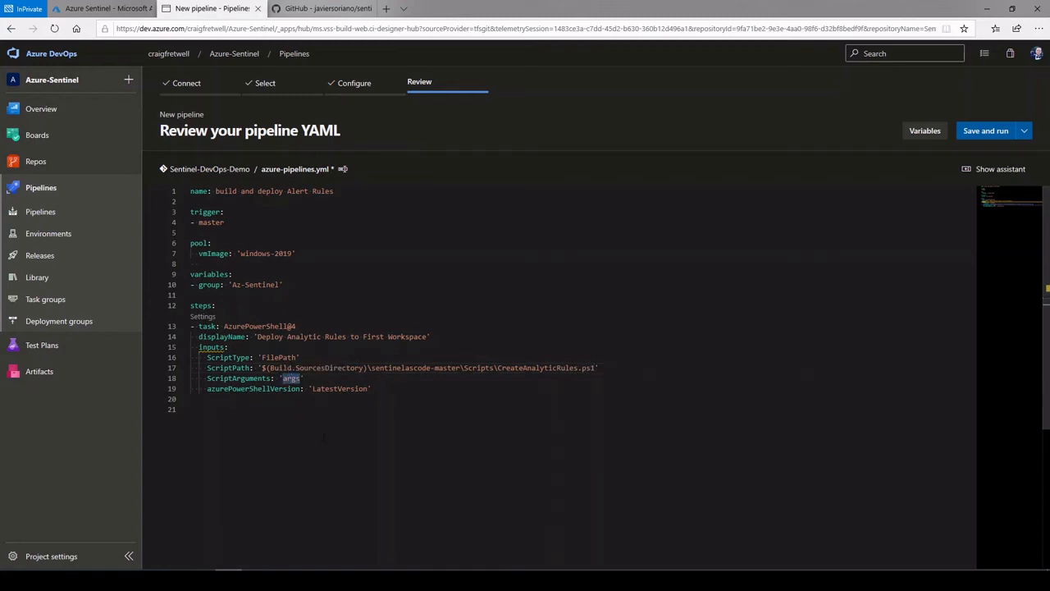
pyautogui.write('-Workspace')
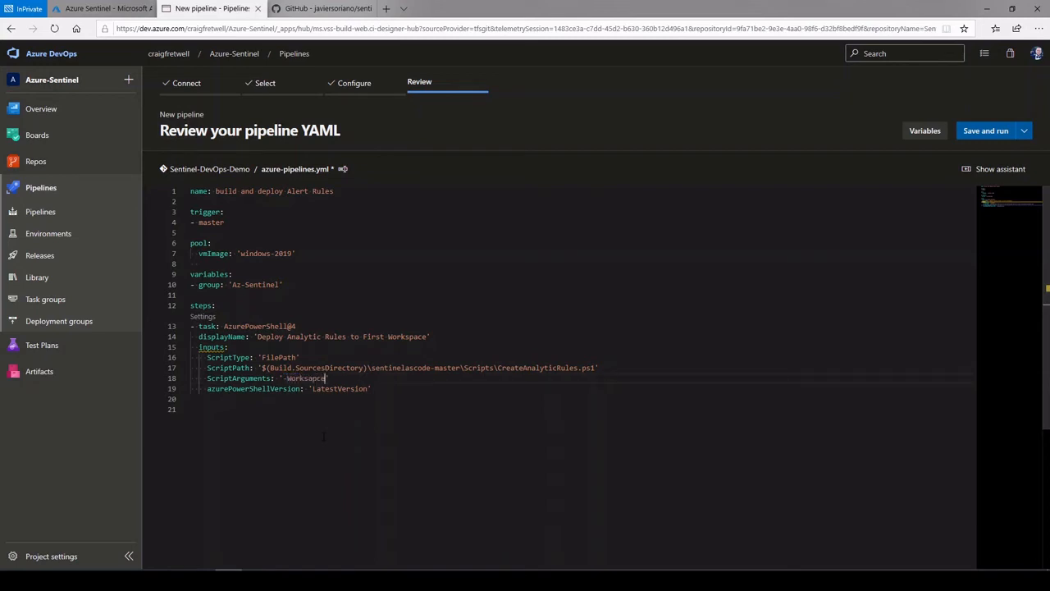
pyautogui.press('BackSpace')
pyautogui.press('BackSpace')
pyautogui.press('BackSpace')
pyautogui.write('space')
pyautogui.press('BackSpace')
pyautogui.press('BackSpace')
pyautogui.press('BackSpace')
pyautogui.press('BackSpace')
pyautogui.write('ace $(Workspace1')
pyautogui.press('End')
# - Append -RulesFile to the ScriptArguments line, followed by the path $(Build.SourcesDirectory)\sentinelascode-master\ reused from ScriptPath
pyautogui.write('-Fi')
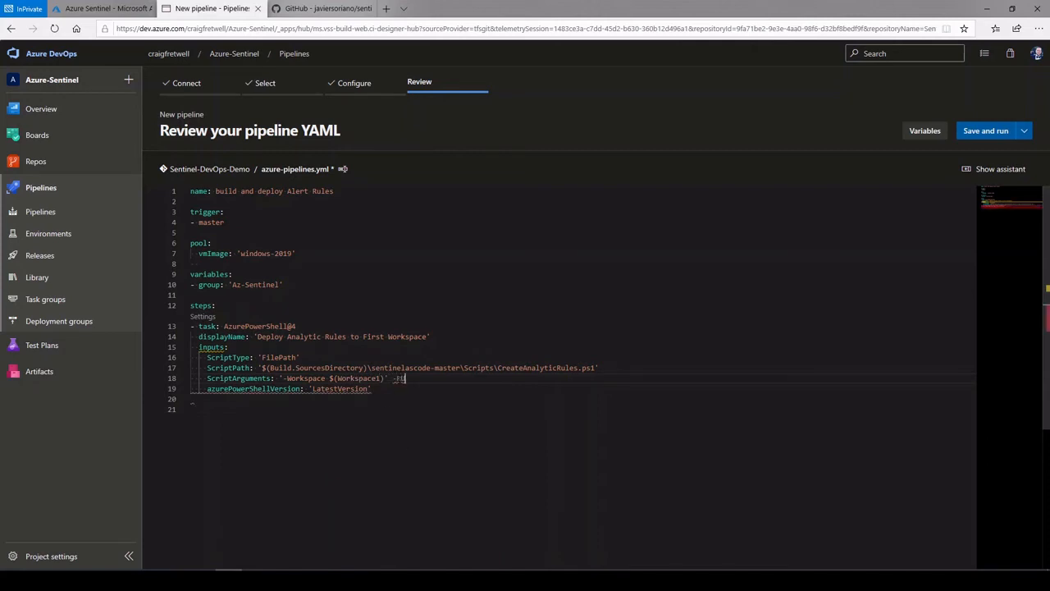
pyautogui.write('les')
pyautogui.press('BackSpace')
pyautogui.press('BackSpace')
pyautogui.press('BackSpace')
pyautogui.press('BackSpace')
pyautogui.press('BackSpace')
pyautogui.write('RulesFile')
pyautogui.moveTo(462, 368); pyautogui.dragTo(261, 367)
pyautogui.hotkey('ctrl', 'c')
pyautogui.click(460, 378)
pyautogui.hotkey('ctrl', 'v')
pyautogui.write('\\')
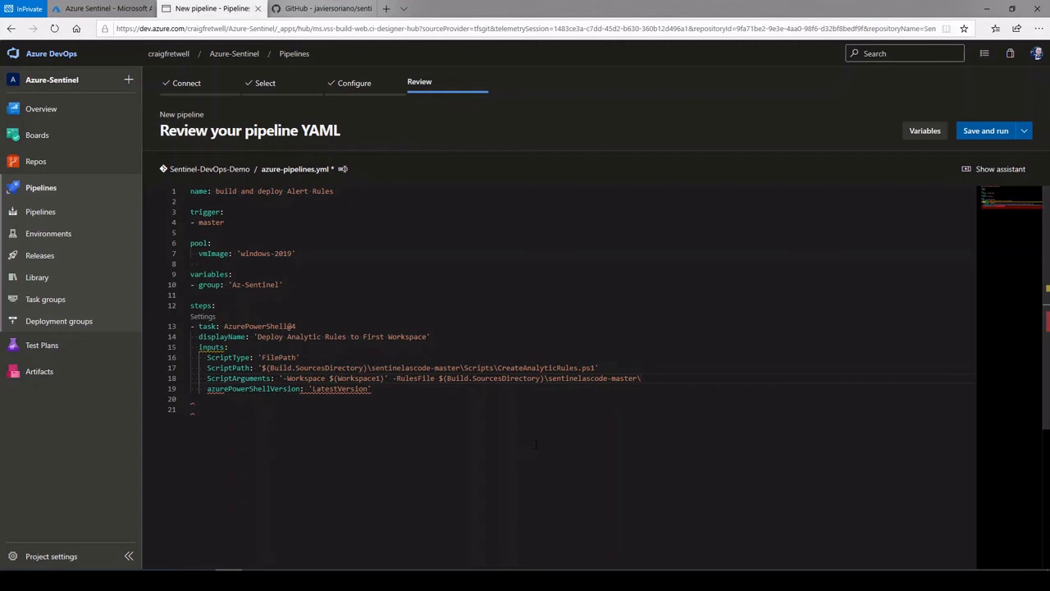
# - Complete the -RulesFile path with AnalyticsRules\analytics-rules.json and a closing quote, checking the folder name in Visual Studio Code
pyautogui.write('Anla')
pyautogui.press('BackSpace')
pyautogui.press('BackSpace')
pyautogui.write('alytic')
pyautogui.click(121, 580)
pyautogui.click(183, 532)
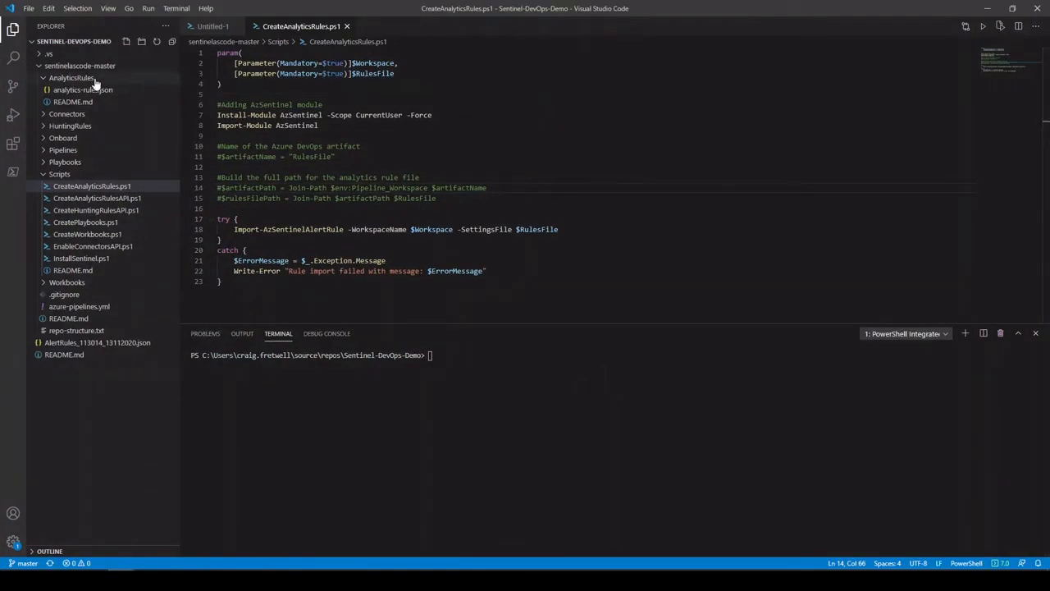
pyautogui.click(987, 8)
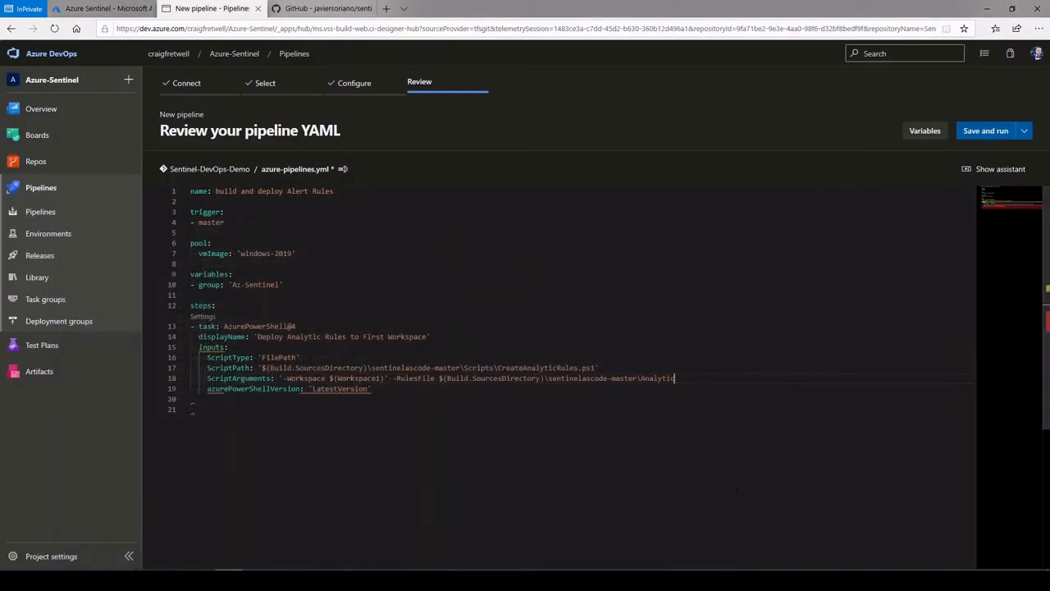
pyautogui.write('sRules\\analytt')
pyautogui.press('BackSpace')
pyautogui.write('ics')
pyautogui.write('-rules.json')
pyautogui.write(';')
# - Switch to Visual Studio Code, view analytics-rules.json in the AnalyticsRules folder, and return to the pipeline editor
pyautogui.hotkey('alt', 'Tab')
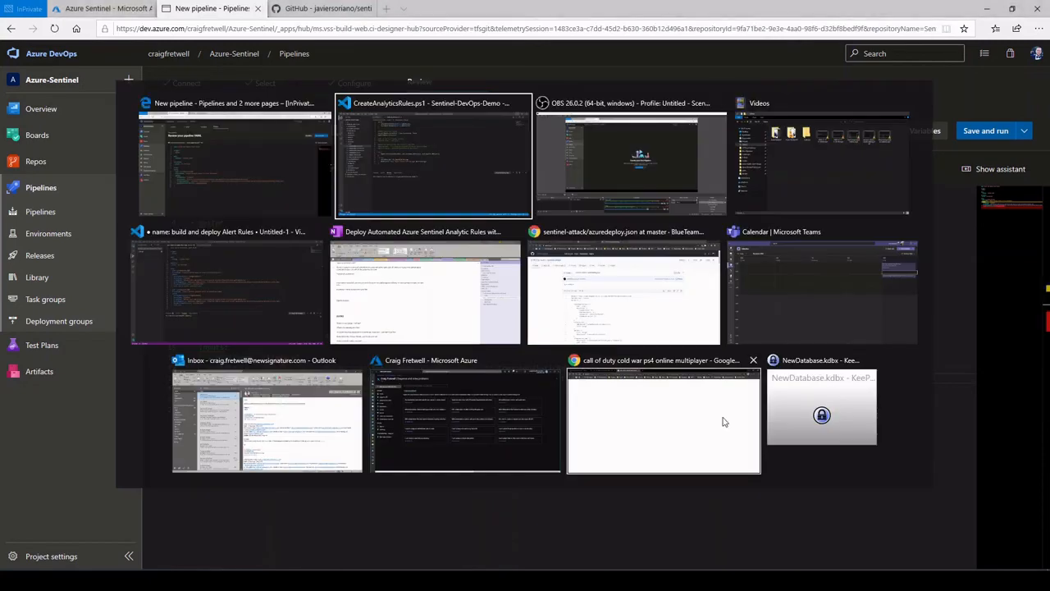
pyautogui.click(81, 90)
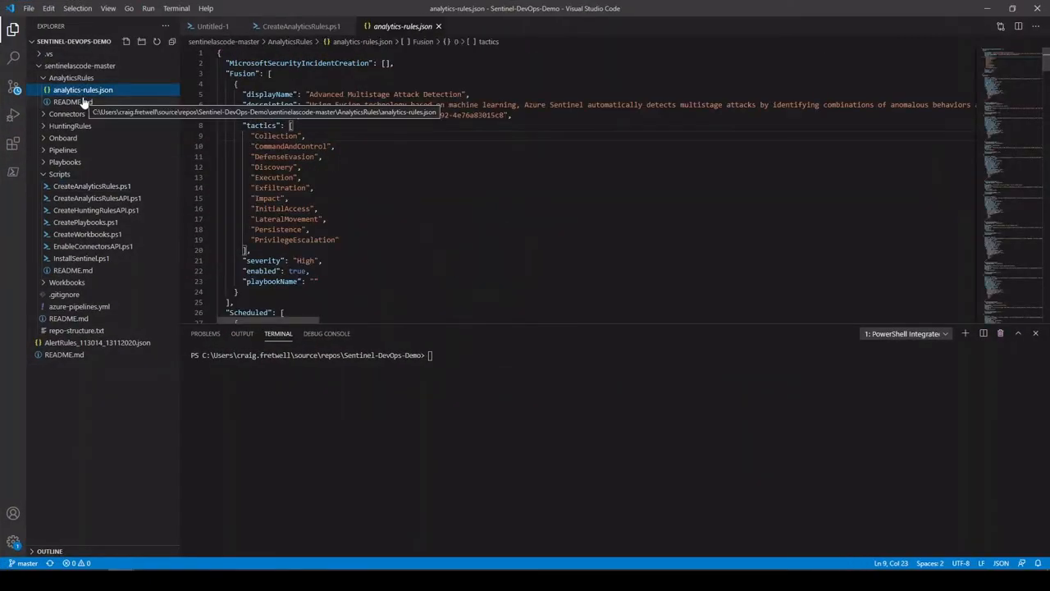
pyautogui.click(994, 10)
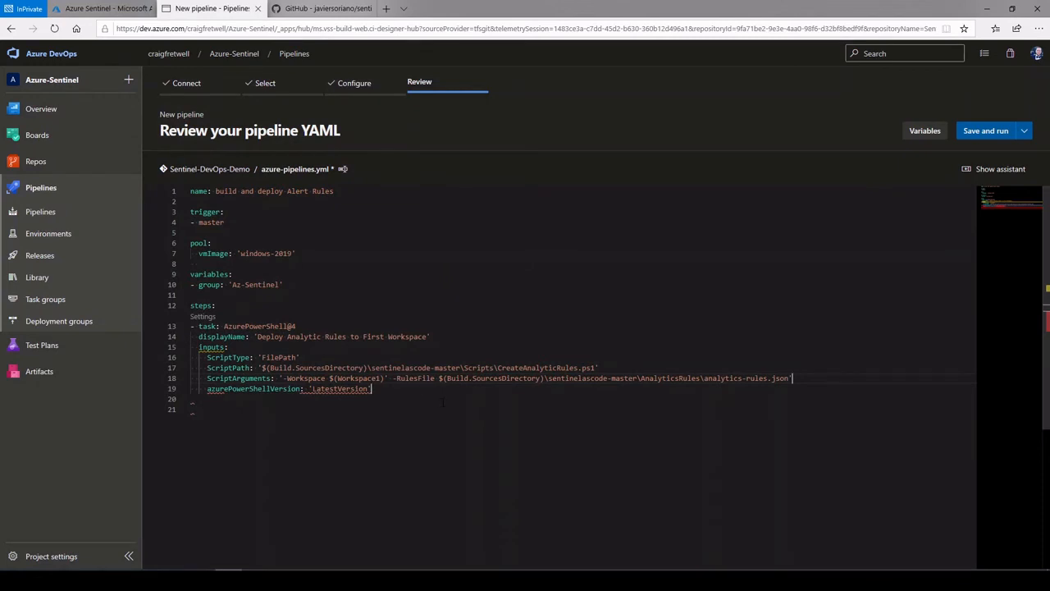
# - Add a single pwsh: true input below azurePowerShellVersion and remove the stray quote after $(Workspace1)
pyautogui.press('Return')
pyautogui.hotkey('ctrl', 'v')
pyautogui.press('Tab')
pyautogui.press('Tab')
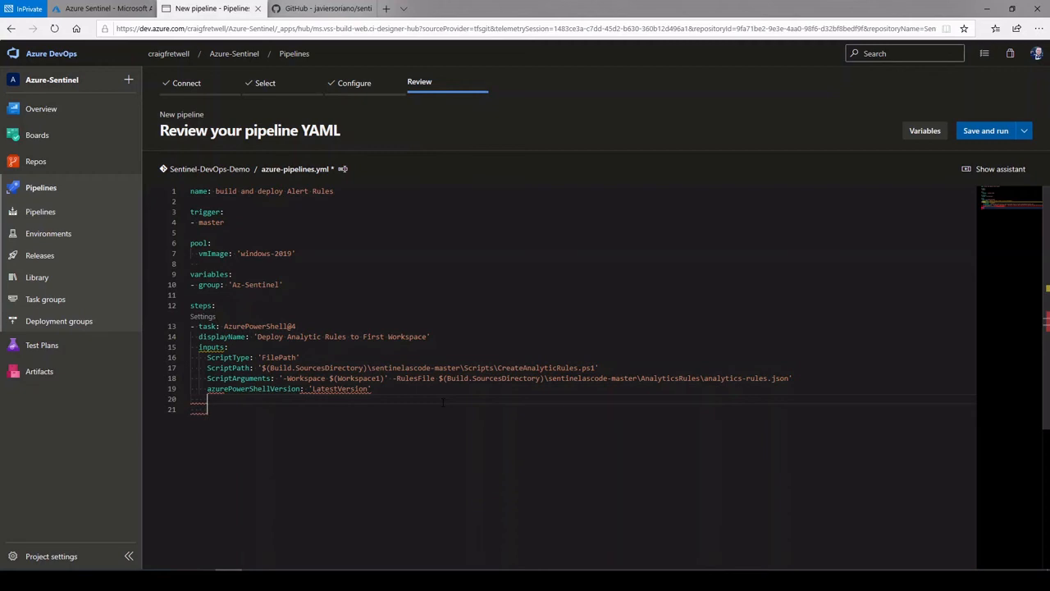
pyautogui.write('pwsh: true')
pyautogui.click(389, 378)
pyautogui.press('BackSpace')
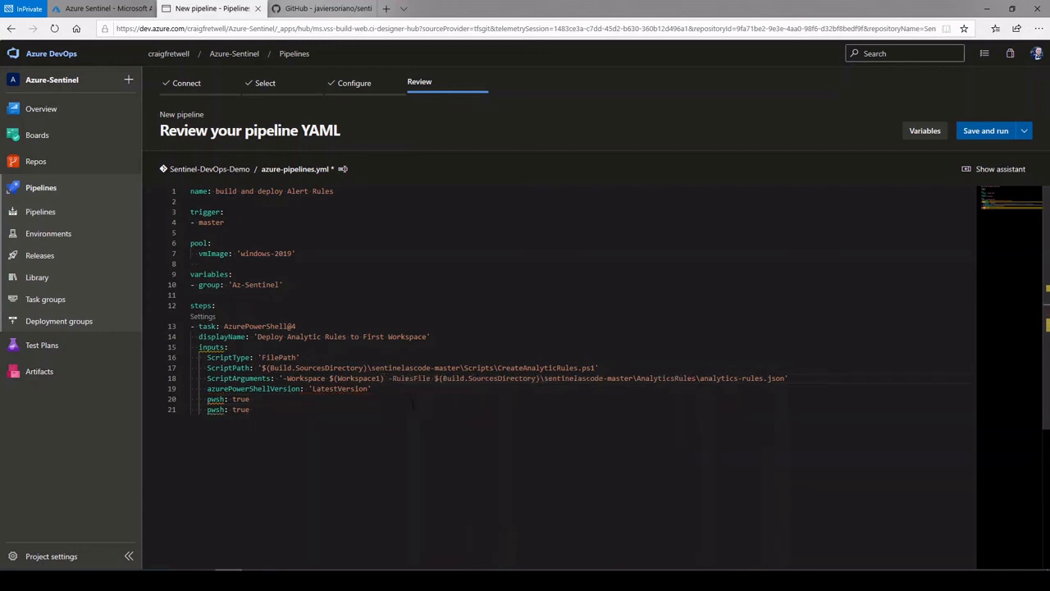
pyautogui.click(361, 414)
pyautogui.hotkey('shift', 'Up')
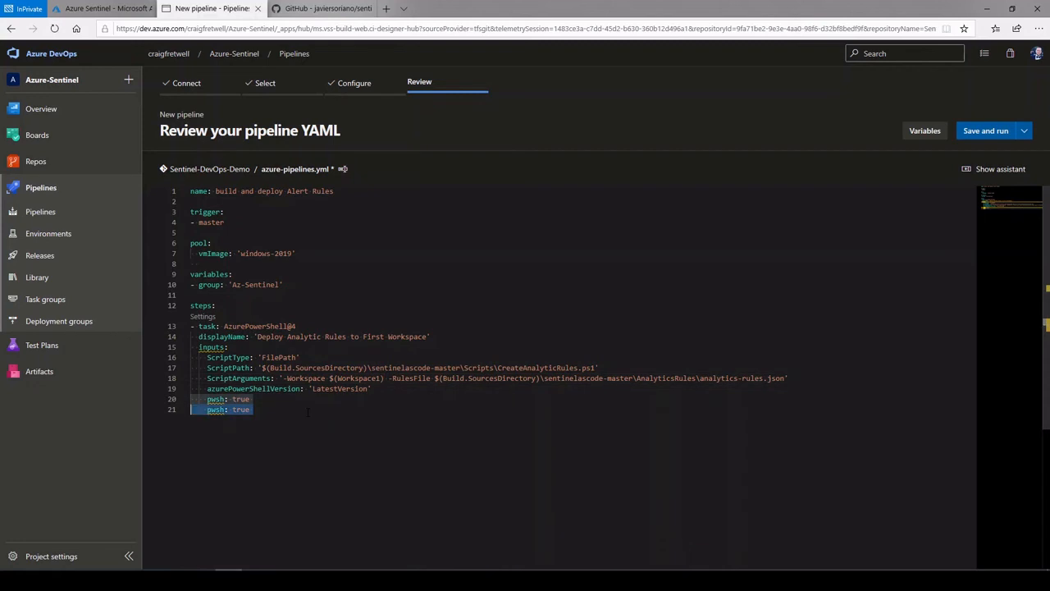
pyautogui.press('BackSpace')
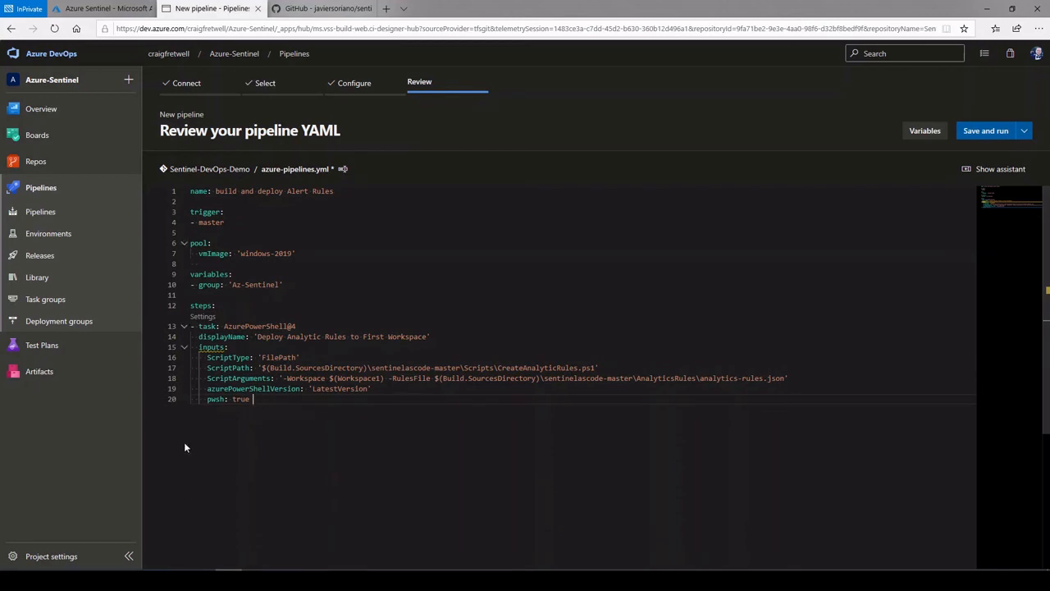
# - Save the pipeline with a commit directly to the master branch and run it
pyautogui.click(983, 136)
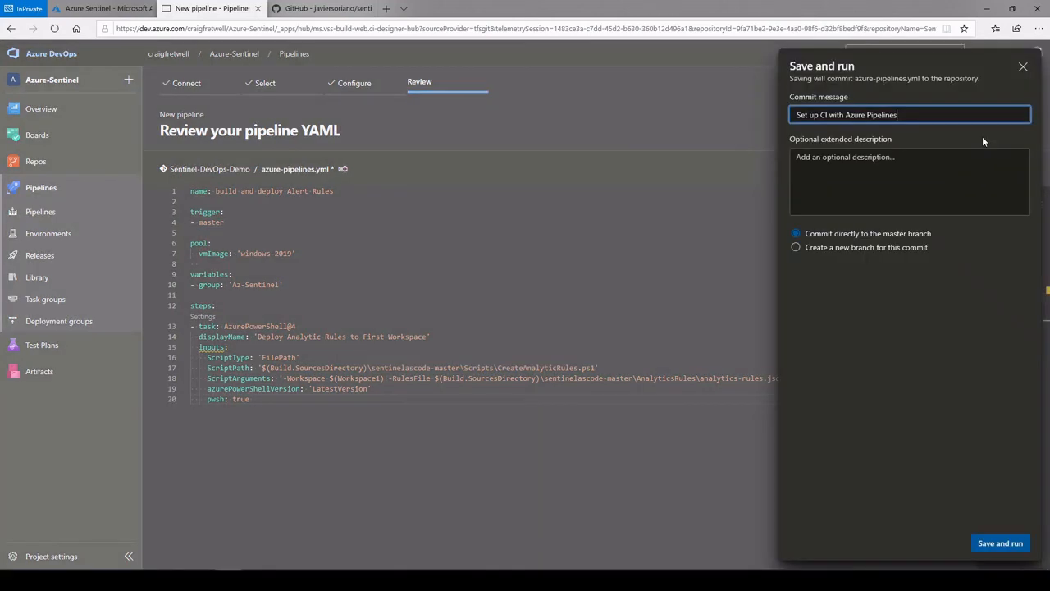
pyautogui.click(988, 544)
pyautogui.click(1016, 543)
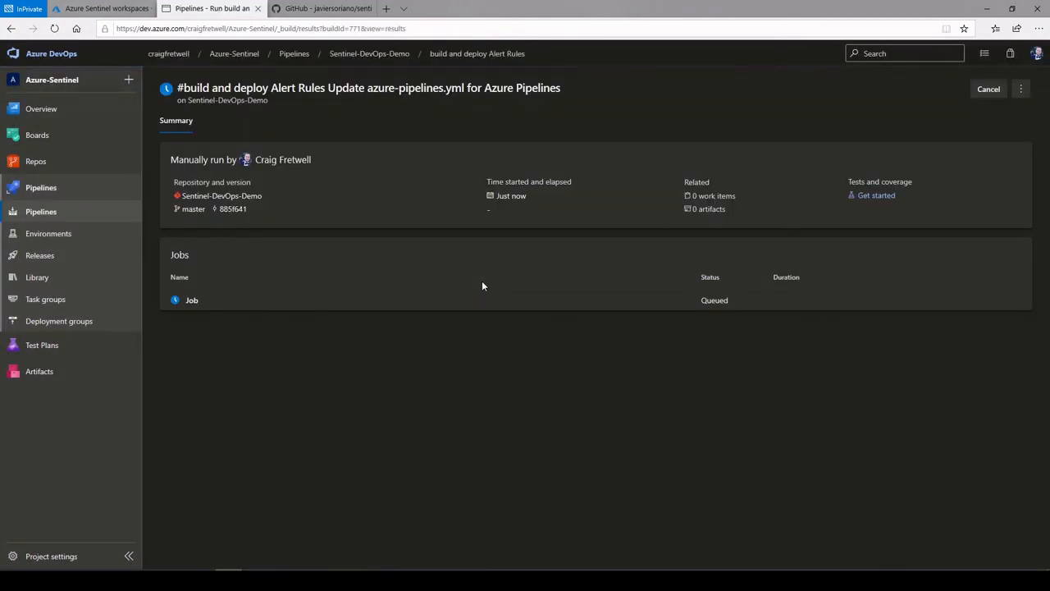
# - Open the run's job and examine the log of the Deploy Analytic Rules to First Workspace task
pyautogui.click(264, 303)
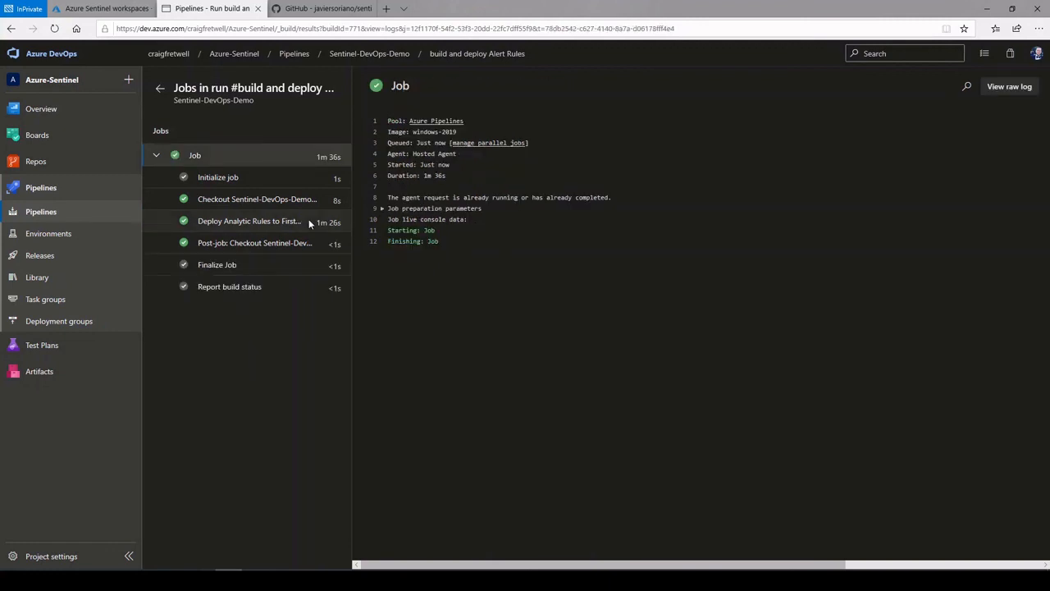
pyautogui.click(308, 219)
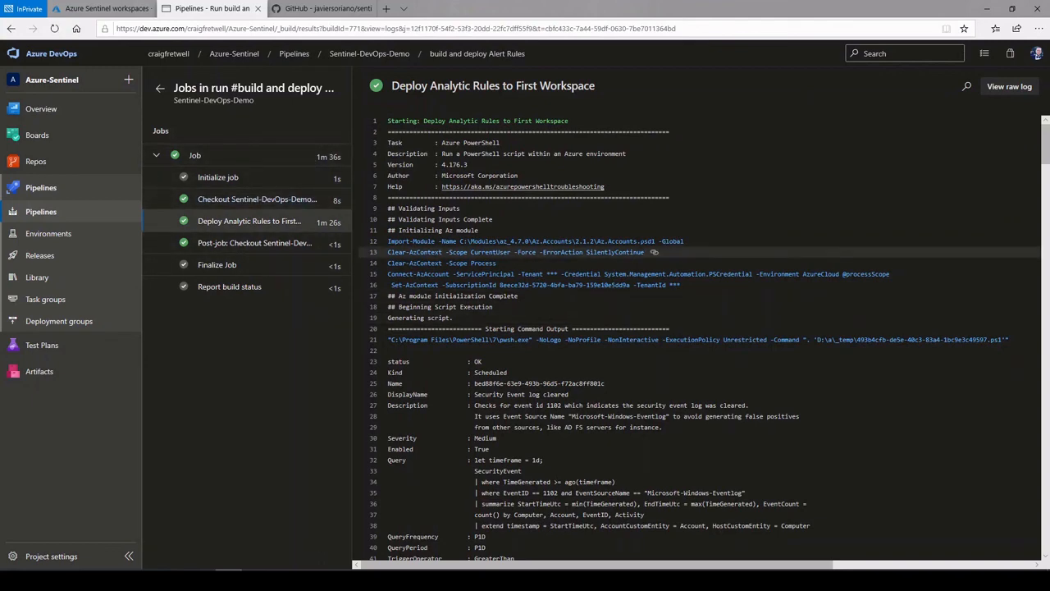
pyautogui.moveTo(1047, 151)
pyautogui.mouseDown()
pyautogui.moveTo(1045, 539)
pyautogui.moveTo(1035, 154)
pyautogui.mouseUp()
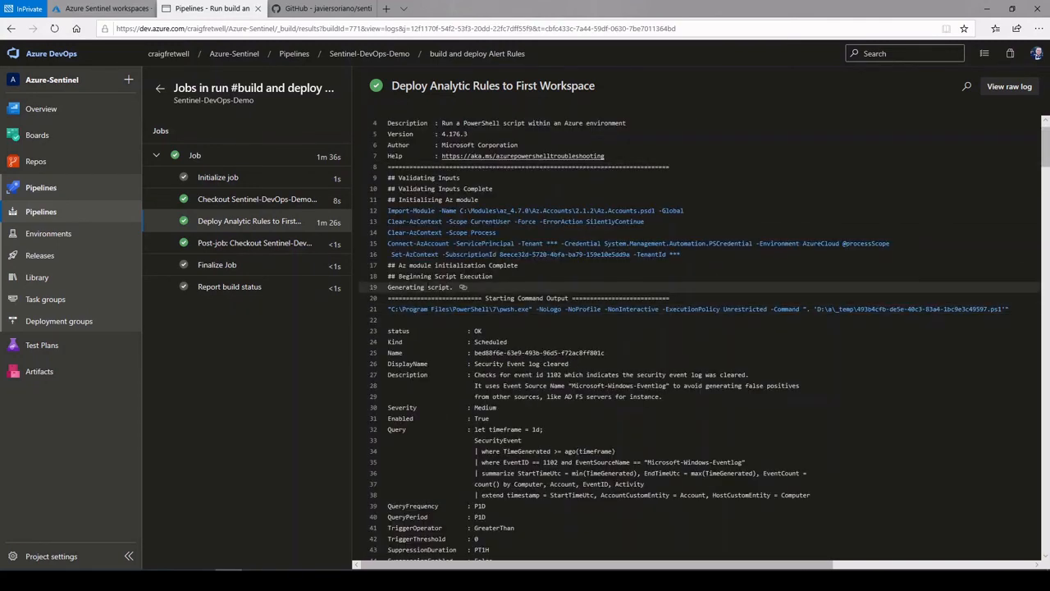
# - Switch to the Azure portal and view the active analytics rules of the logtestspace01 Sentinel workspace
pyautogui.click(107, 9)
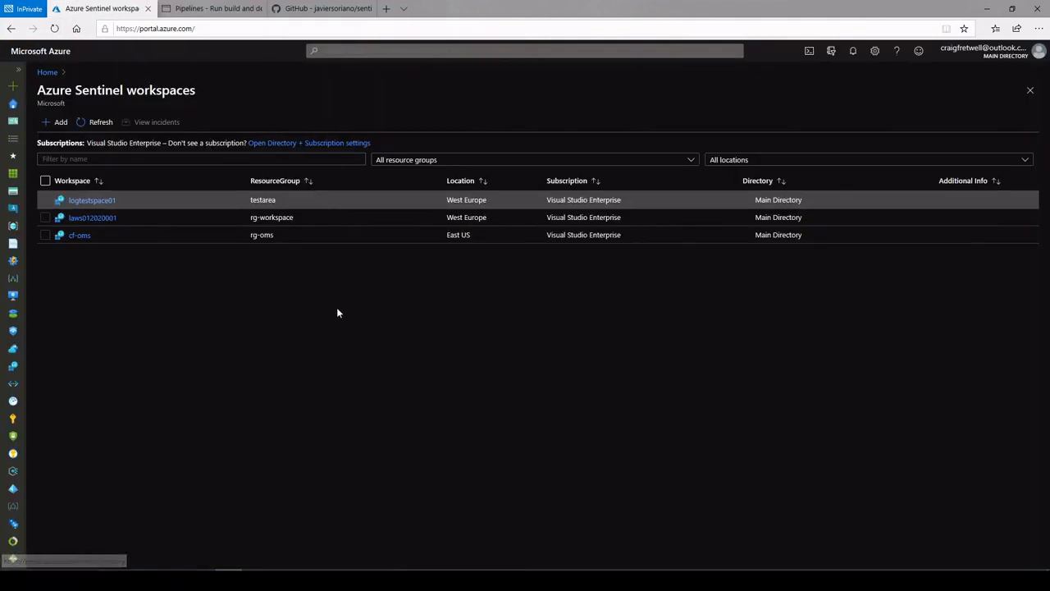
pyautogui.click(74, 207)
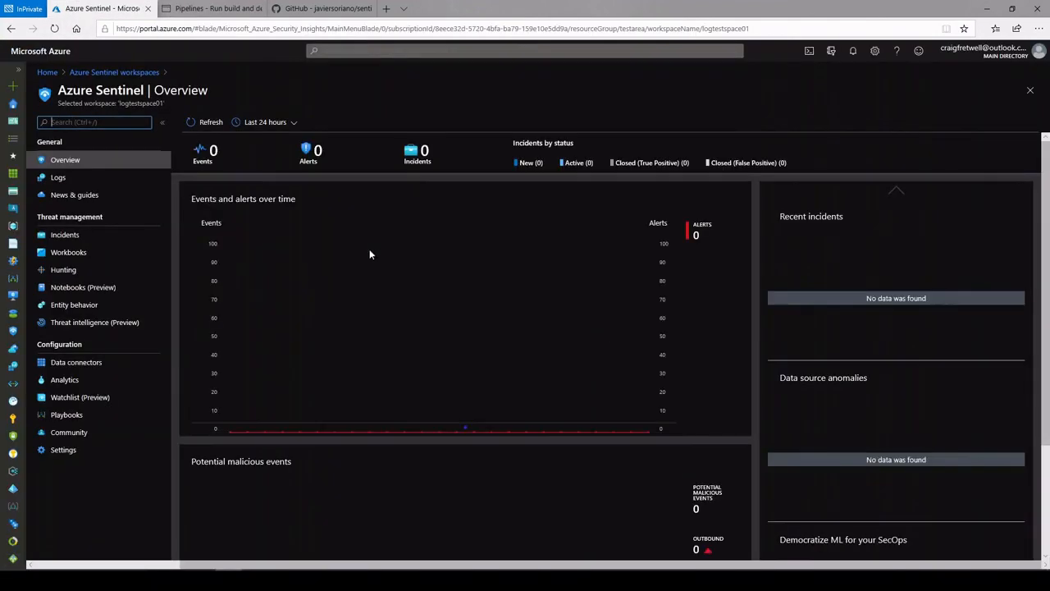
pyautogui.click(83, 382)
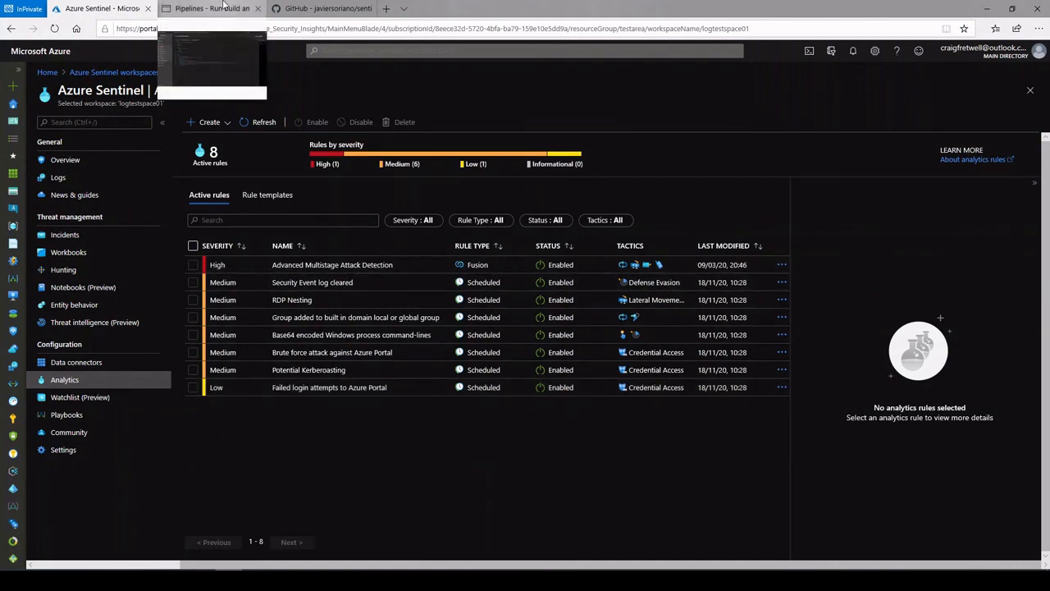
# - Switch back to Azure DevOps and open the Sentinel-DevOps-Demo pipeline's YAML for editing
pyautogui.click(223, 7)
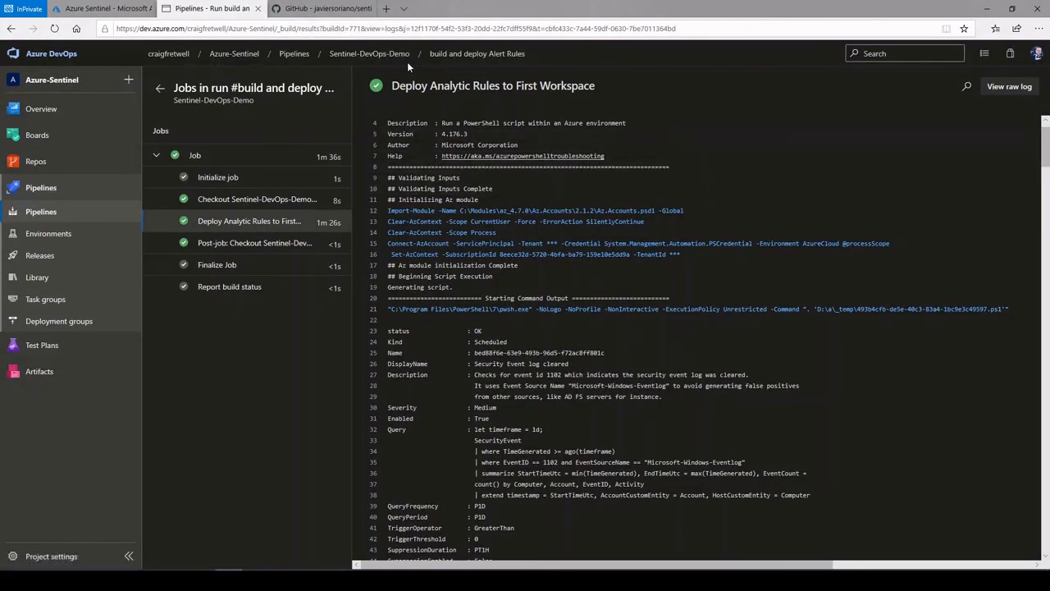
pyautogui.click(385, 61)
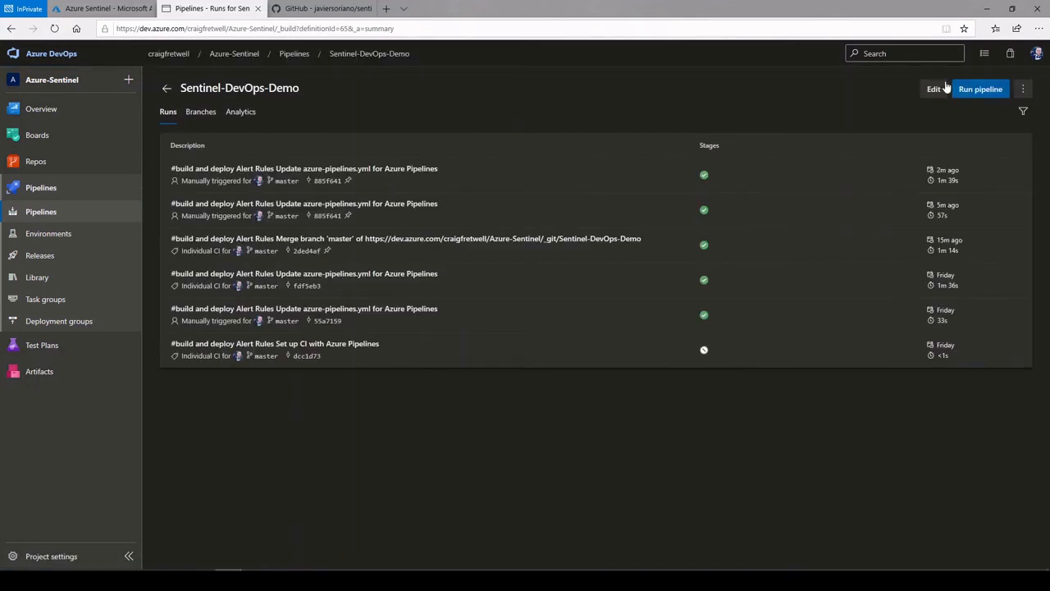
pyautogui.click(935, 89)
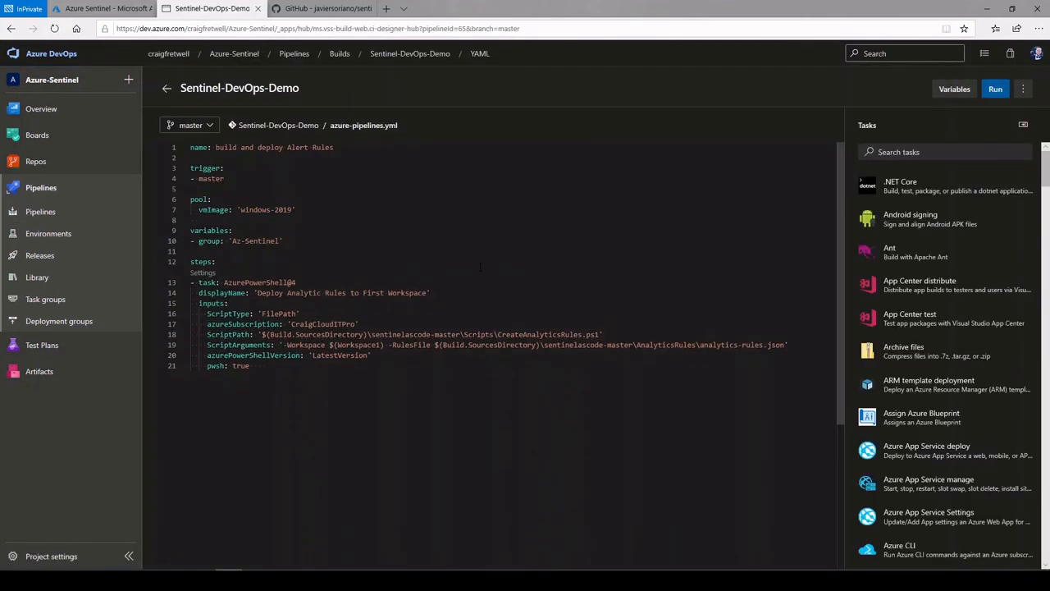
# - Duplicate the entire AzurePowerShell task below the original, separated by a blank line
pyautogui.moveTo(263, 370); pyautogui.dragTo(151, 285)
pyautogui.hotkey('ctrl', 'c')
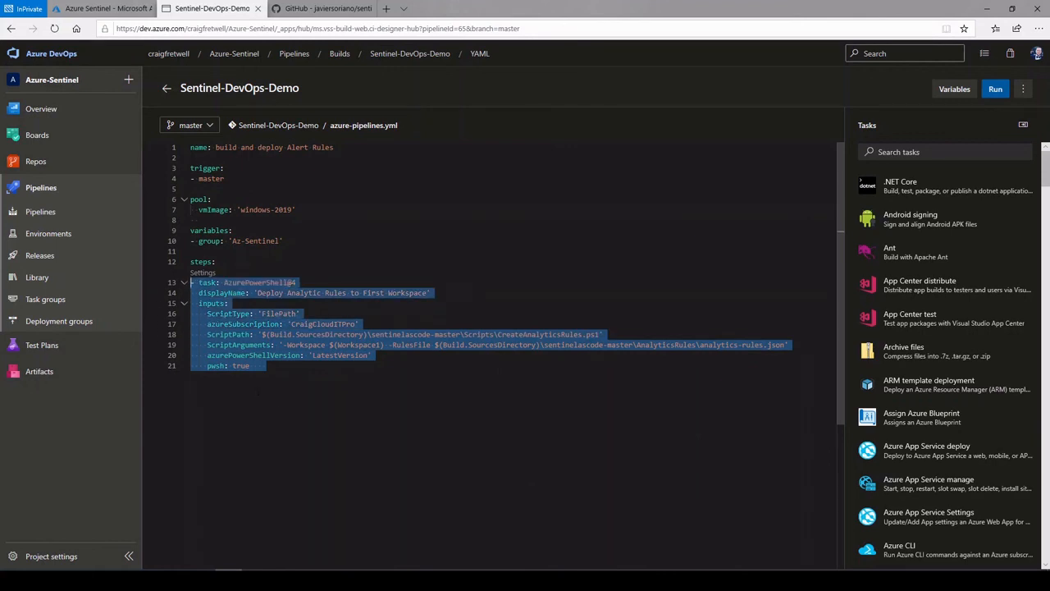
pyautogui.click(303, 414)
pyautogui.press('Return')
pyautogui.press('Return')
pyautogui.hotkey('ctrl', 'v')
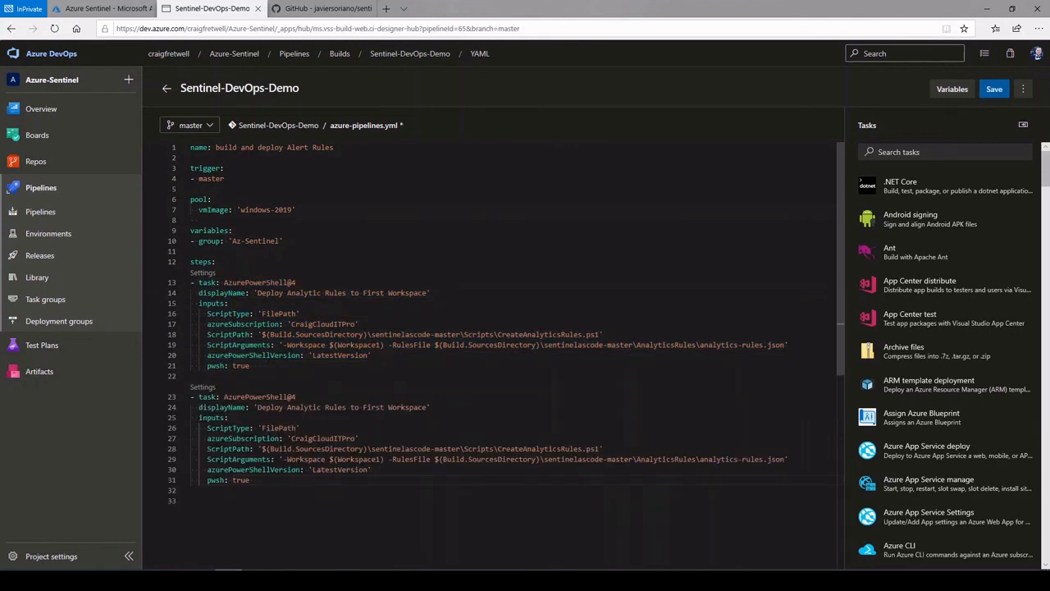
# - In the duplicated task, change the workspace variable to Workspace2 and the display name to 'Deploy Analytic Rules to Second Workspace'
pyautogui.click(378, 459)
pyautogui.press('BackSpace')
pyautogui.write('2')
pyautogui.click(383, 519)
pyautogui.doubleClick(379, 408)
pyautogui.write('Second')
pyautogui.moveTo(381, 460); pyautogui.dragTo(337, 460)
pyautogui.click(358, 504)
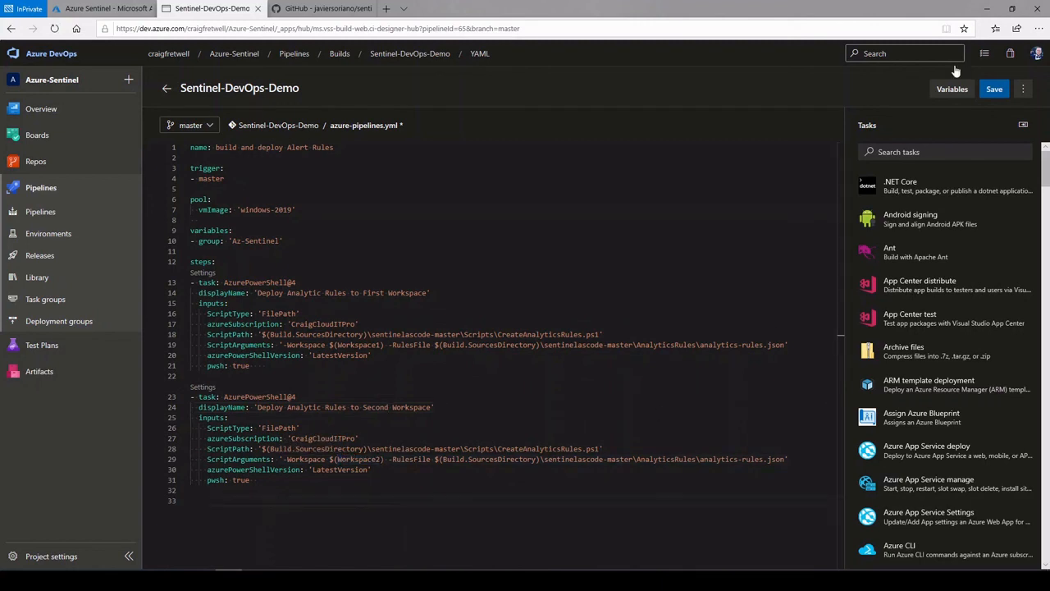
# - Commit the pipeline YAML directly to the master branch with the default commit message and run the pipeline
pyautogui.click(992, 92)
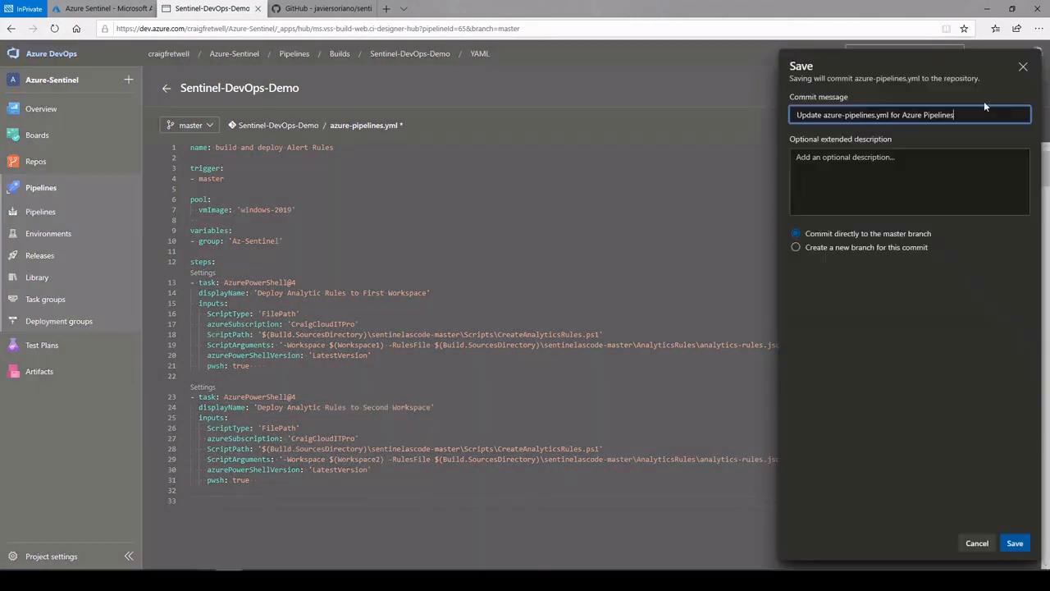
pyautogui.click(1015, 544)
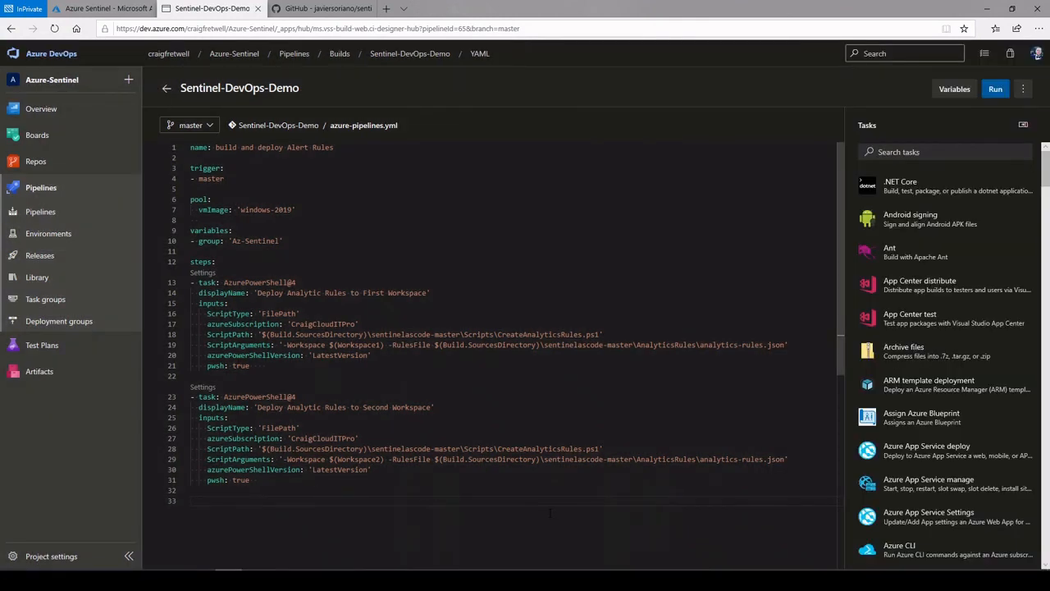
pyautogui.click(997, 89)
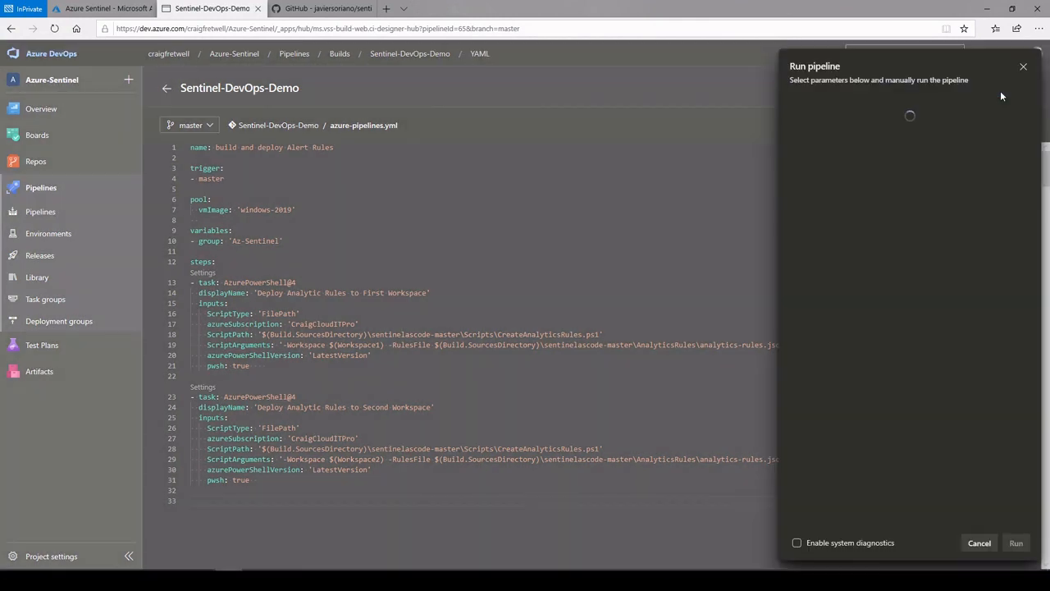
pyautogui.click(1018, 544)
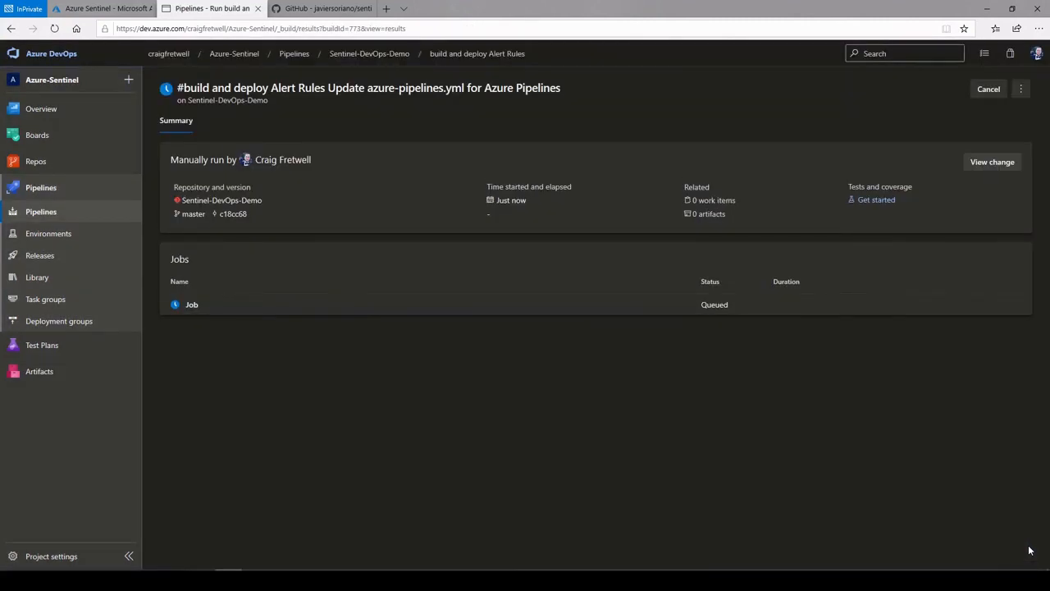
# - Open the run's job and examine the log of the Deploy Analytic Rules to Second Workspace task
pyautogui.click(332, 309)
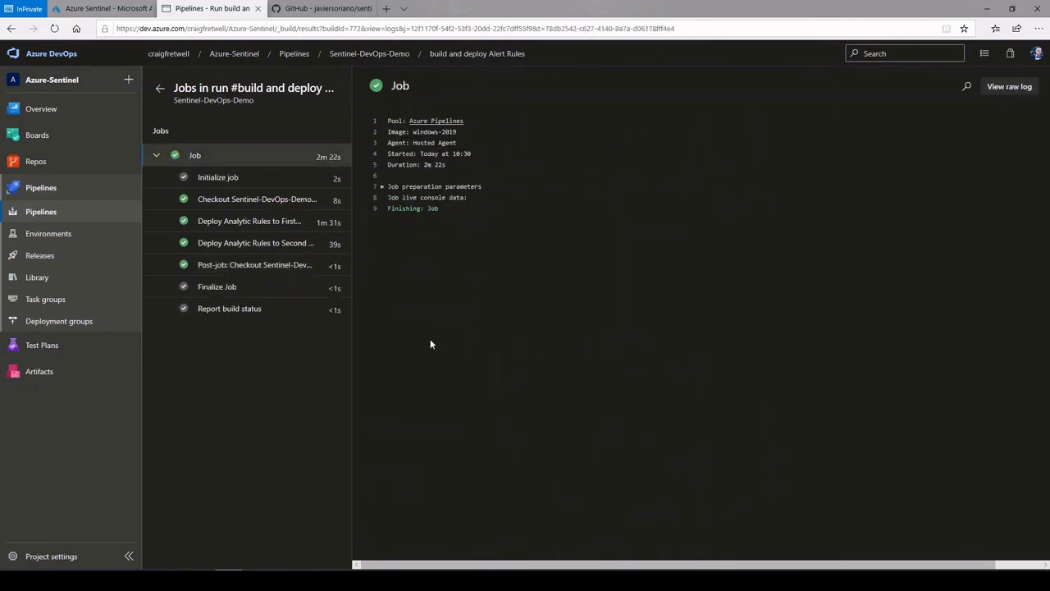
pyautogui.click(327, 250)
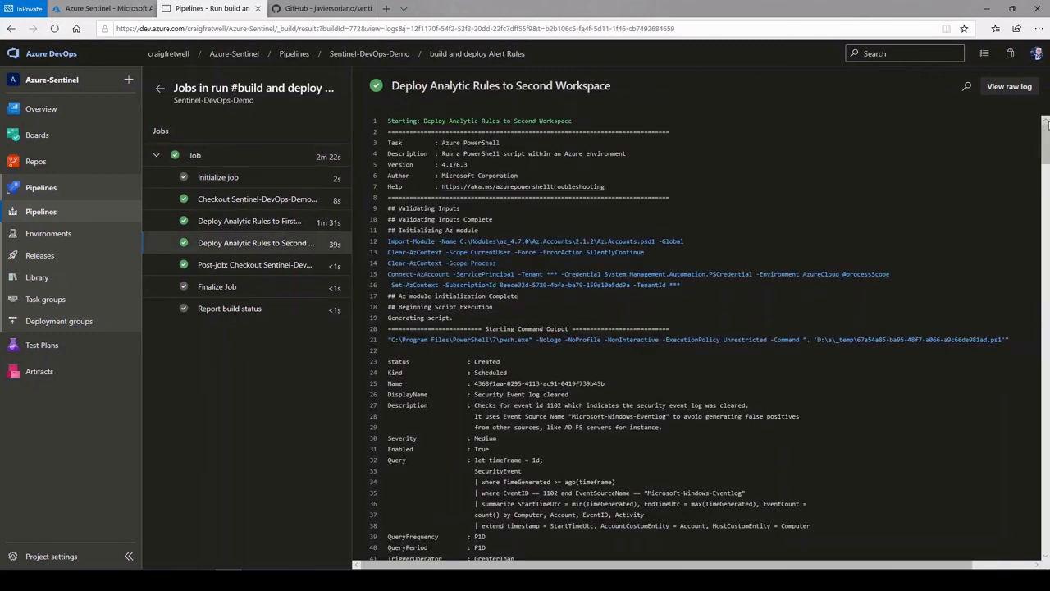
pyautogui.moveTo(1045, 139)
pyautogui.mouseDown()
pyautogui.moveTo(1025, 230)
pyautogui.moveTo(1039, 538)
pyautogui.moveTo(1034, 123)
pyautogui.mouseUp()
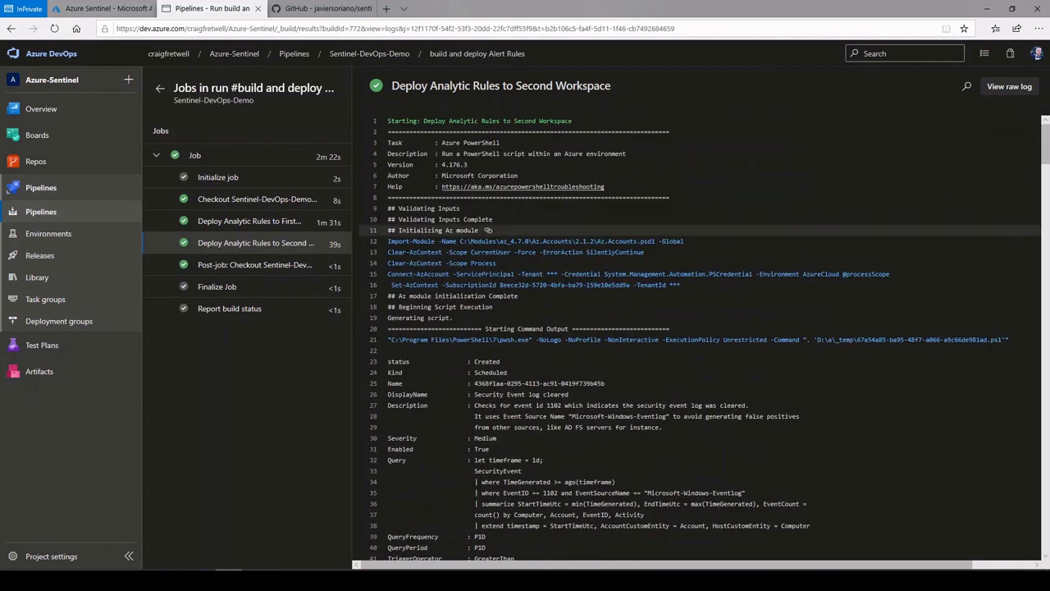
# - Switch to the Azure portal and open the analytics rules of the laws012020001 Sentinel workspace
pyautogui.click(132, 8)
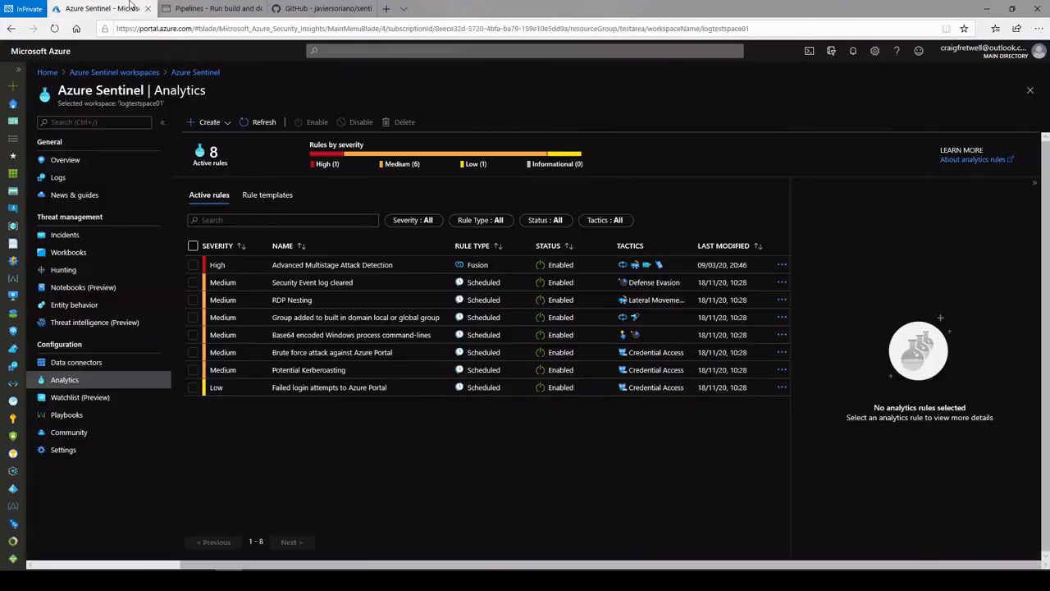
pyautogui.click(195, 72)
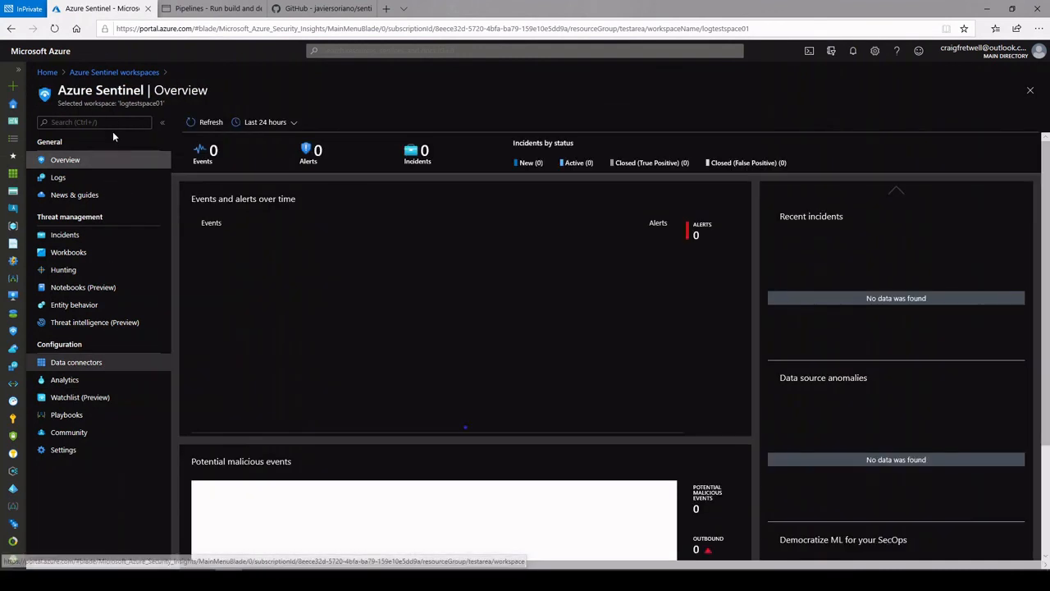
pyautogui.click(126, 74)
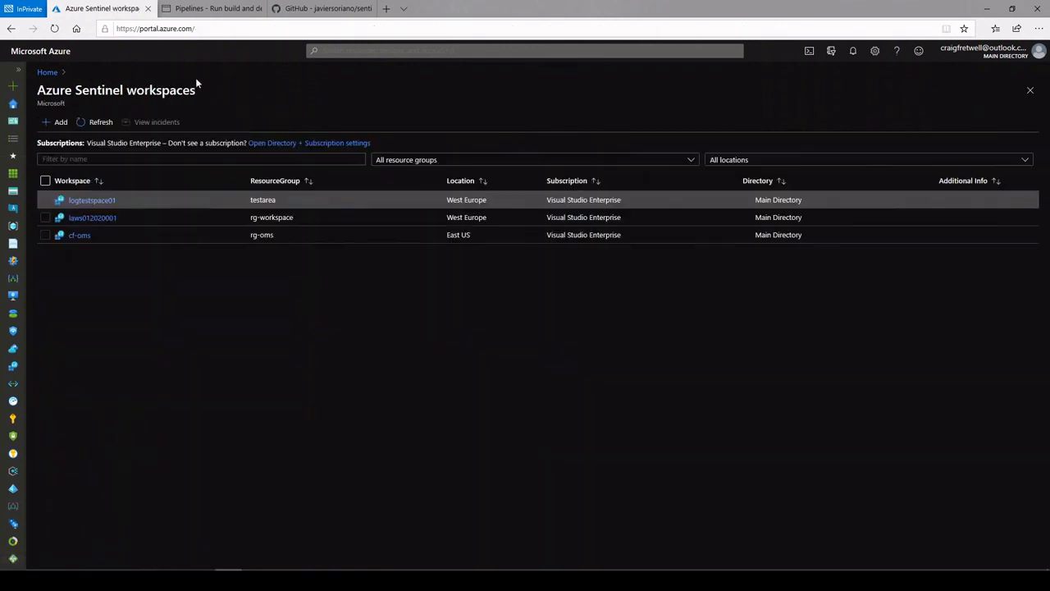
pyautogui.click(100, 219)
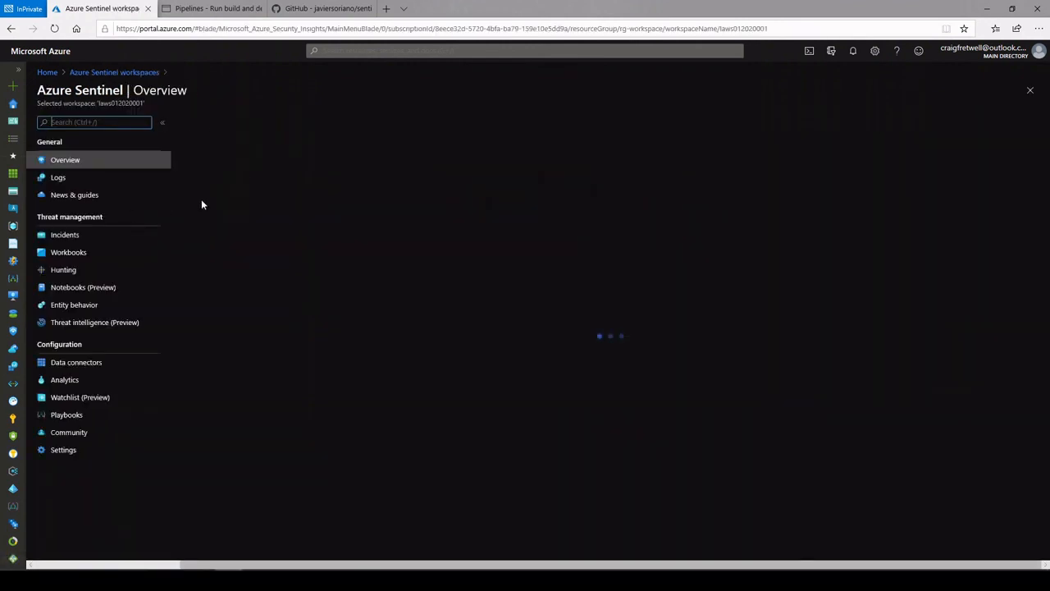
pyautogui.click(79, 382)
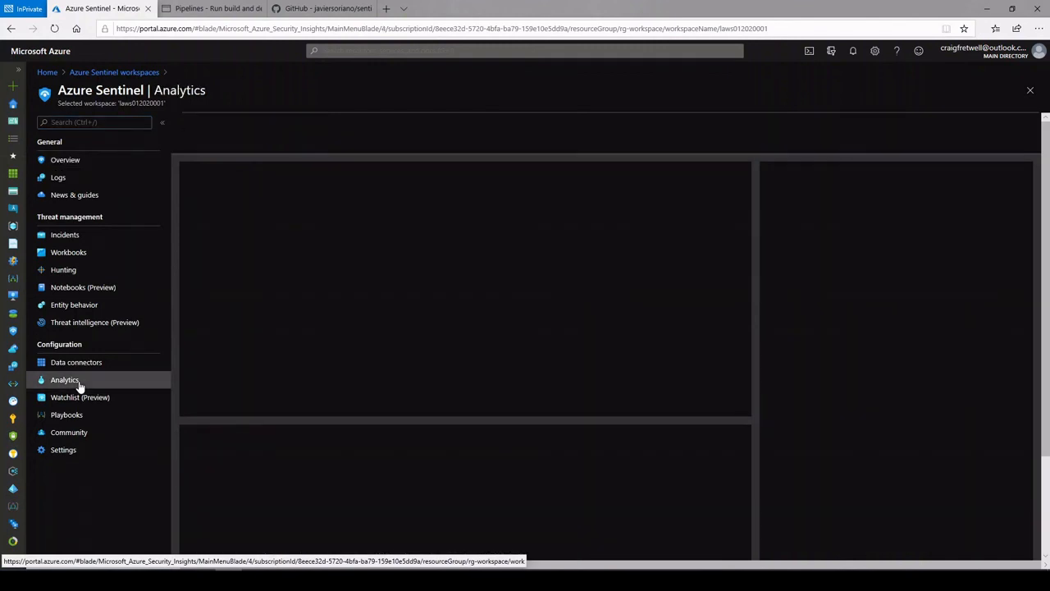